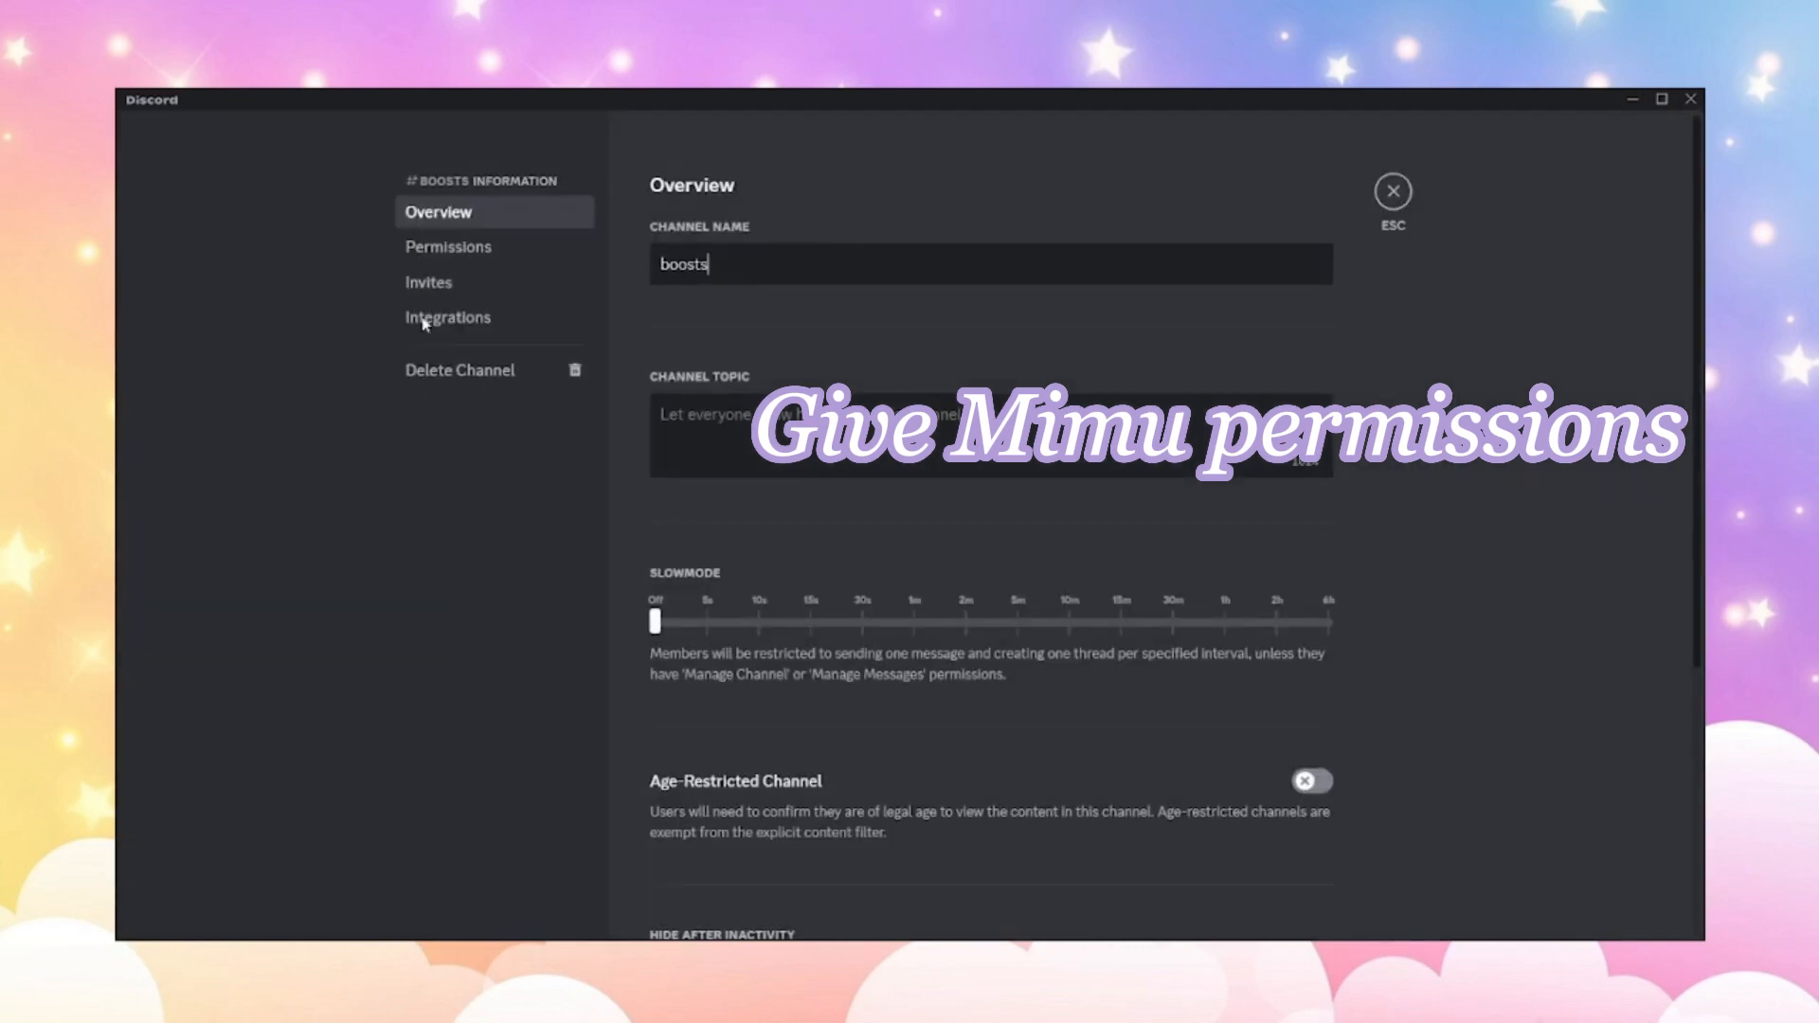
Open the boosts channel's advanced permissions for the Mimu role and allow Send Messages and Send Messages in Threads.
left_click(447, 249)
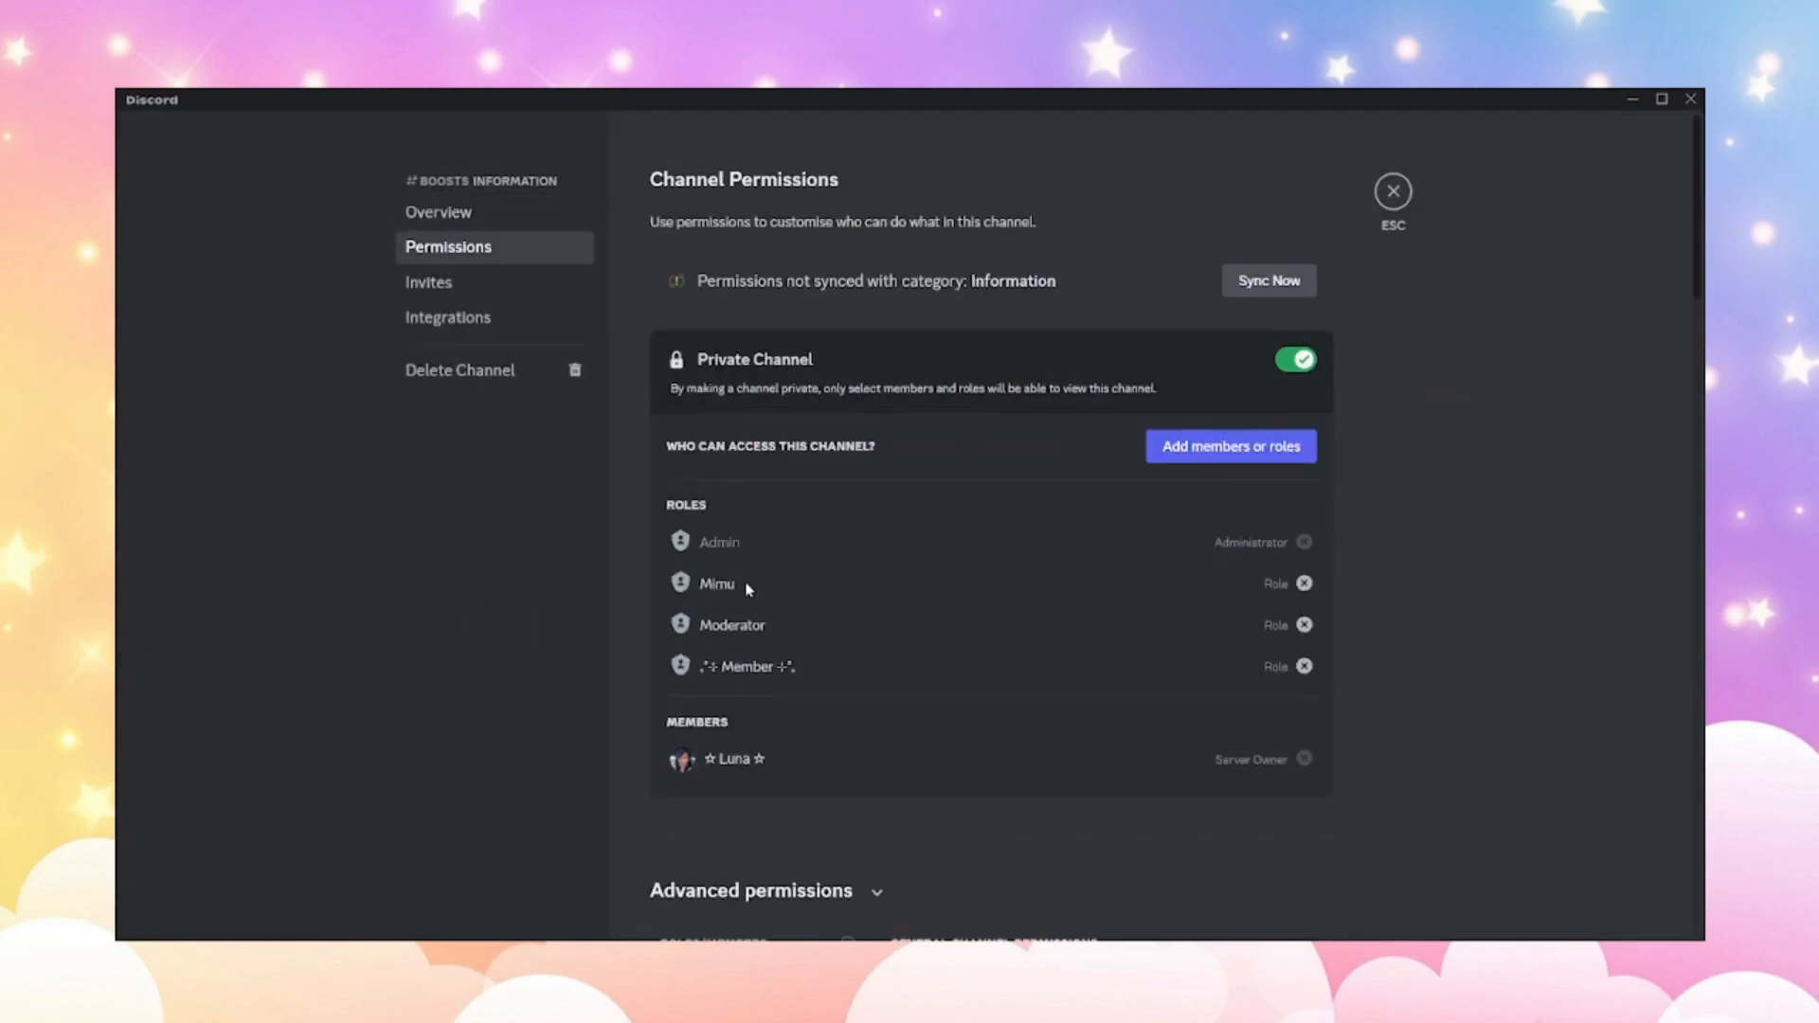
scroll(743, 584, "down", 5)
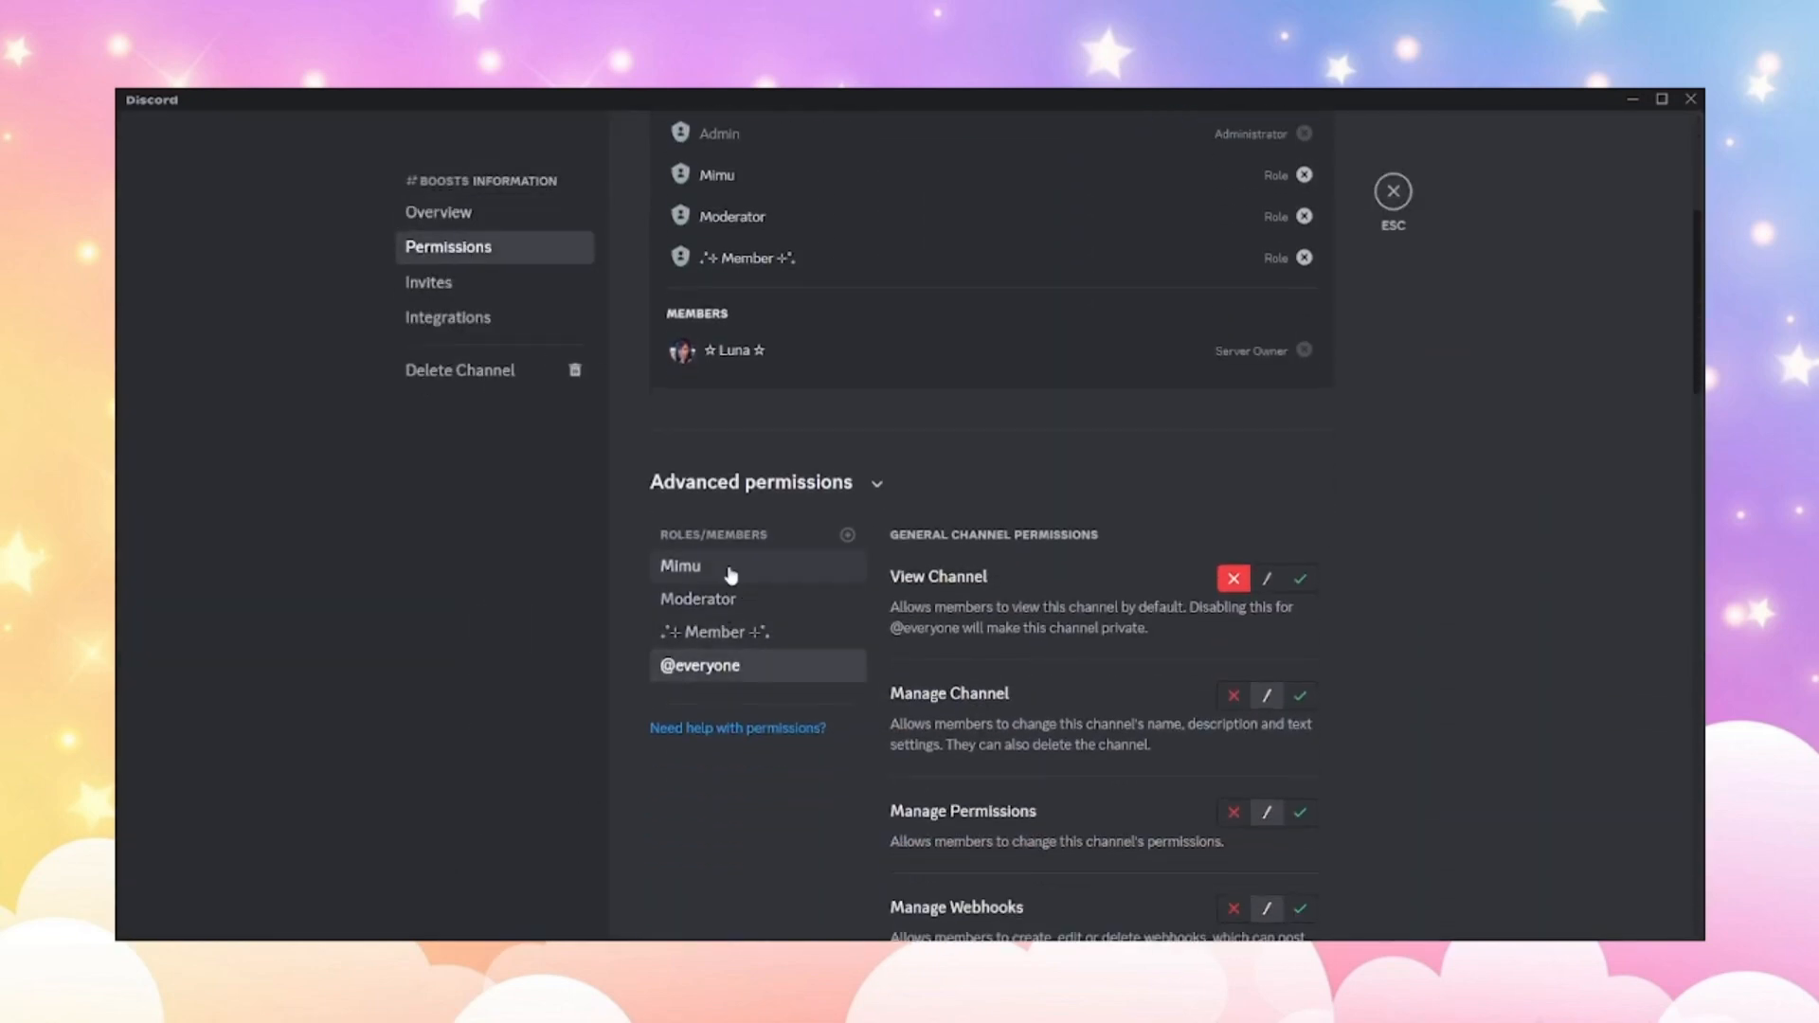
left_click(728, 566)
scroll(1335, 616, "down", 9)
left_click(1299, 514)
scroll(1355, 587, "down", 1)
left_click(1300, 505)
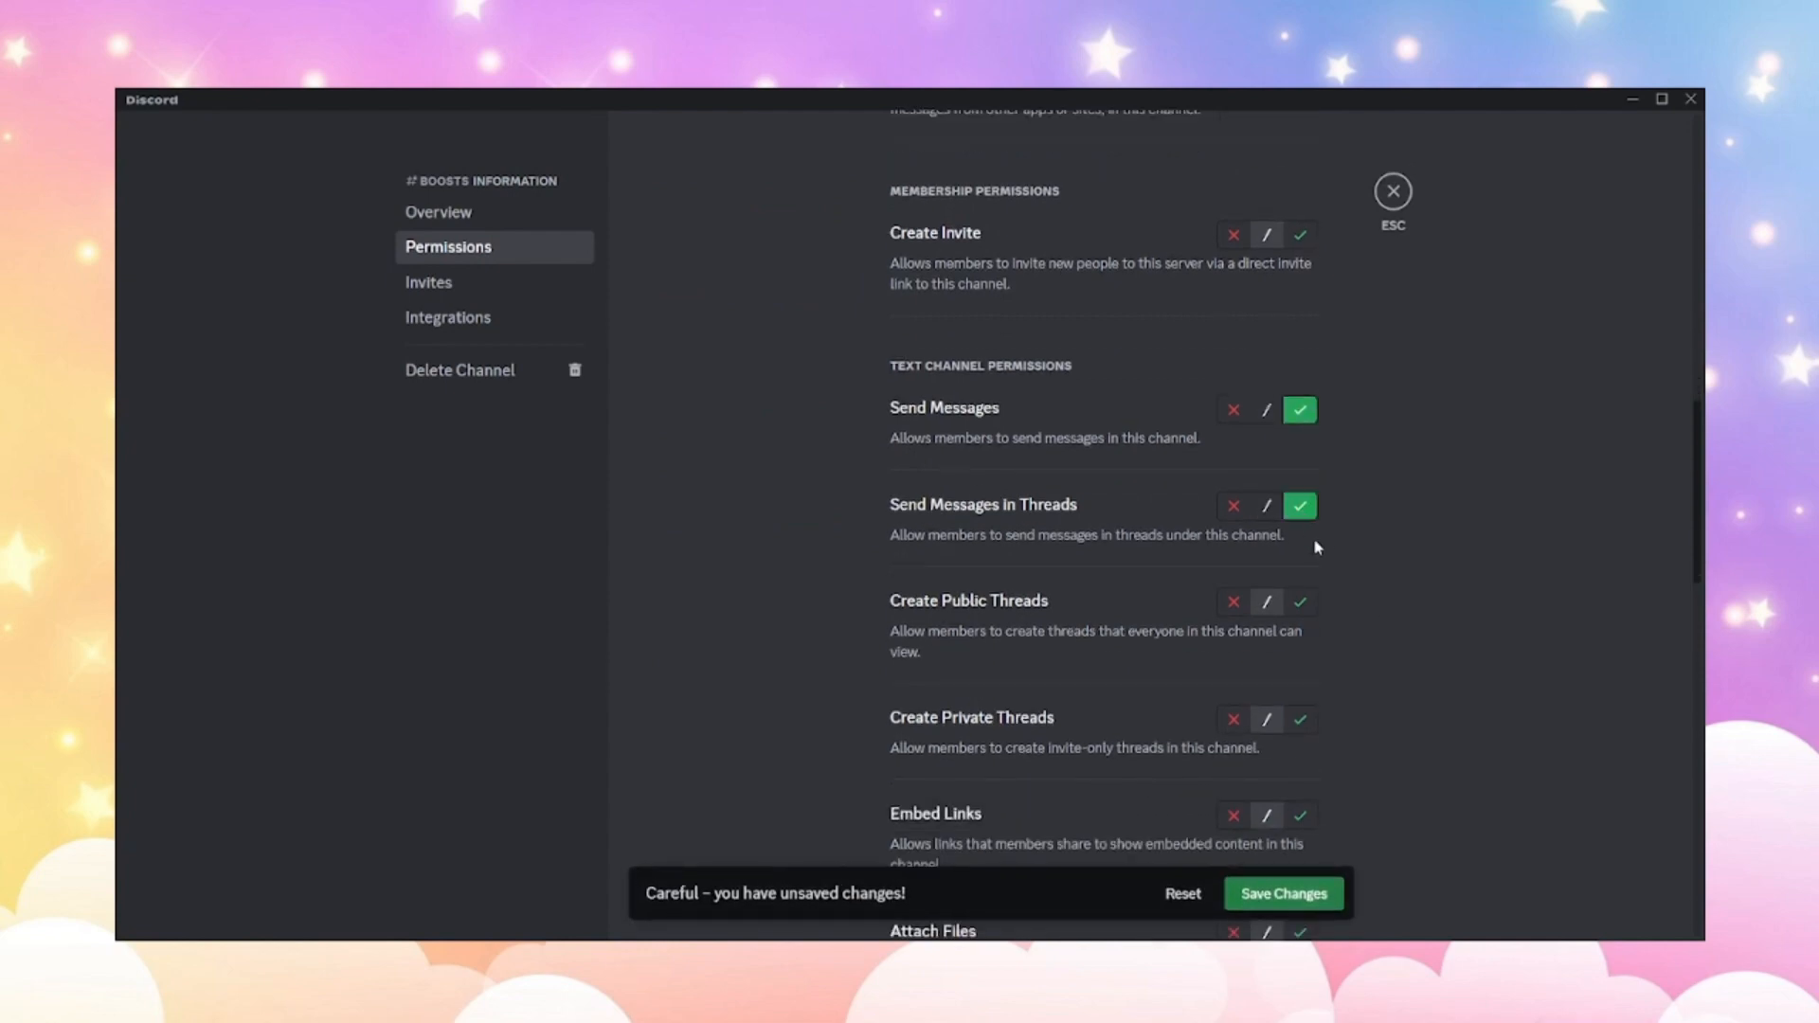
Allow Mimu to Create Public Threads, Create Private Threads, Embed Links and Attach Files in the boosts channel.
left_click(1300, 719)
scroll(1312, 616, "down", 3)
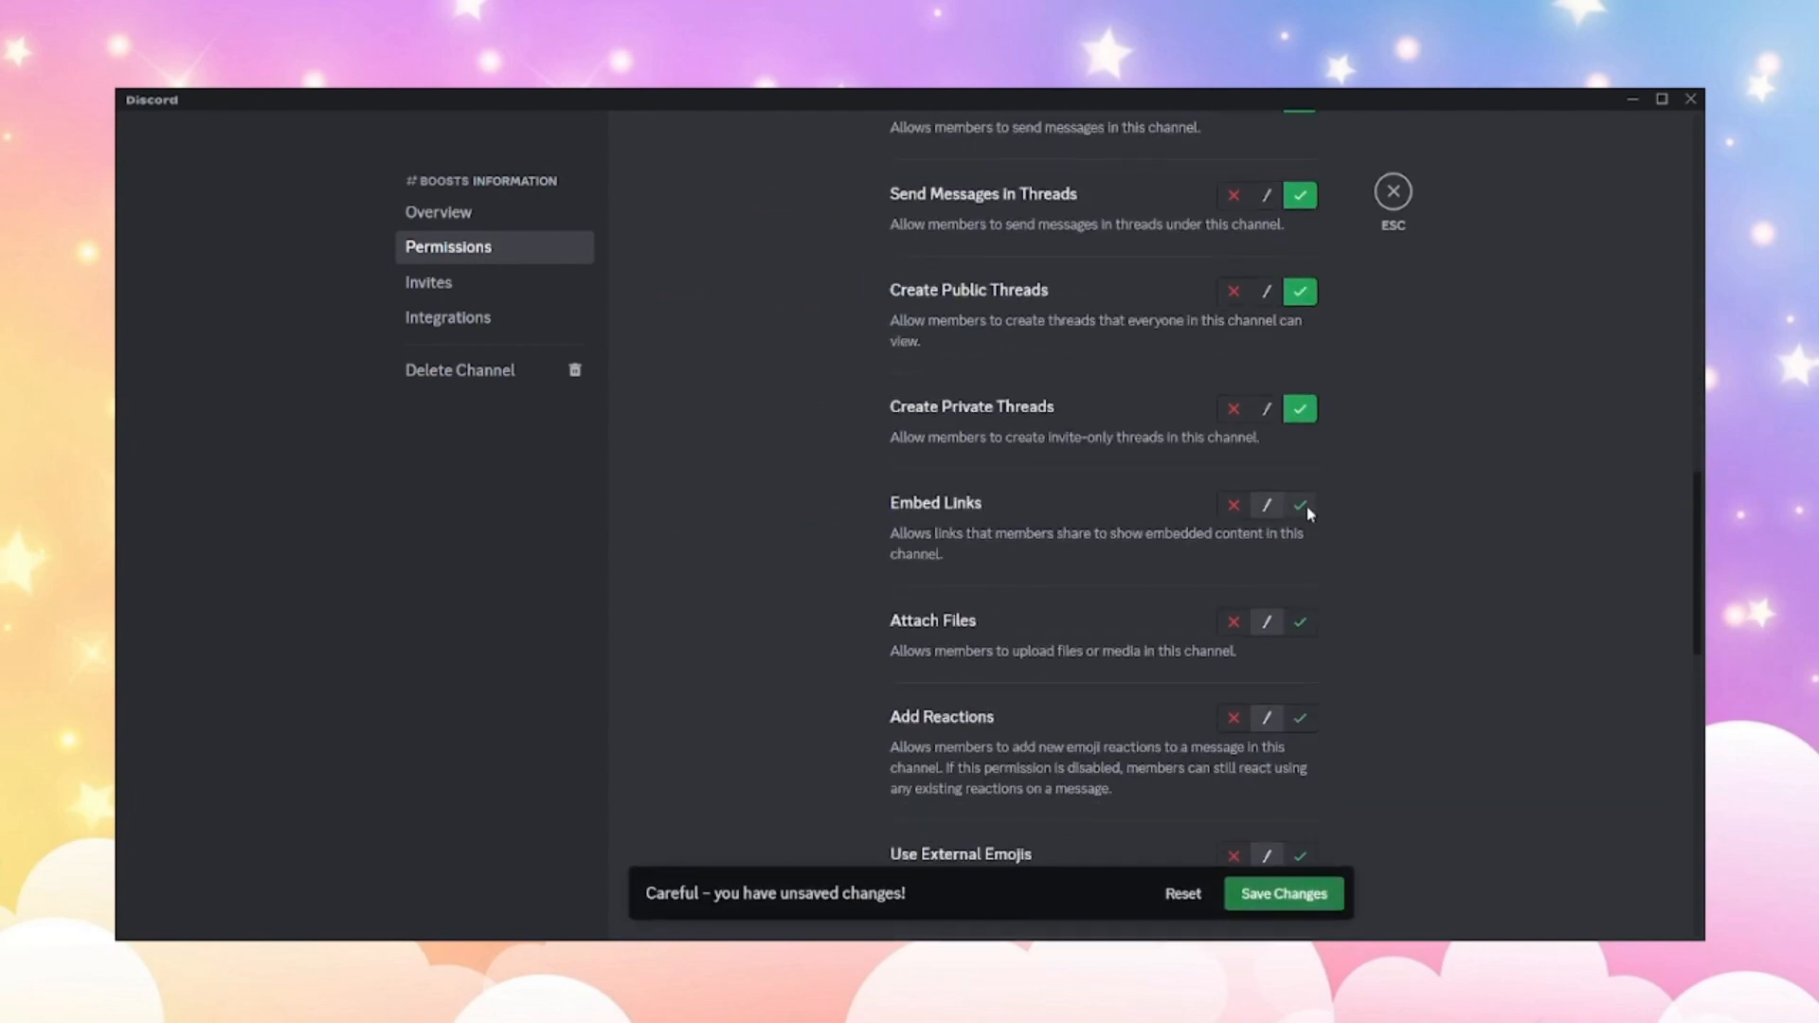
left_click(1299, 506)
left_click(1299, 621)
scroll(1327, 644, "down", 3)
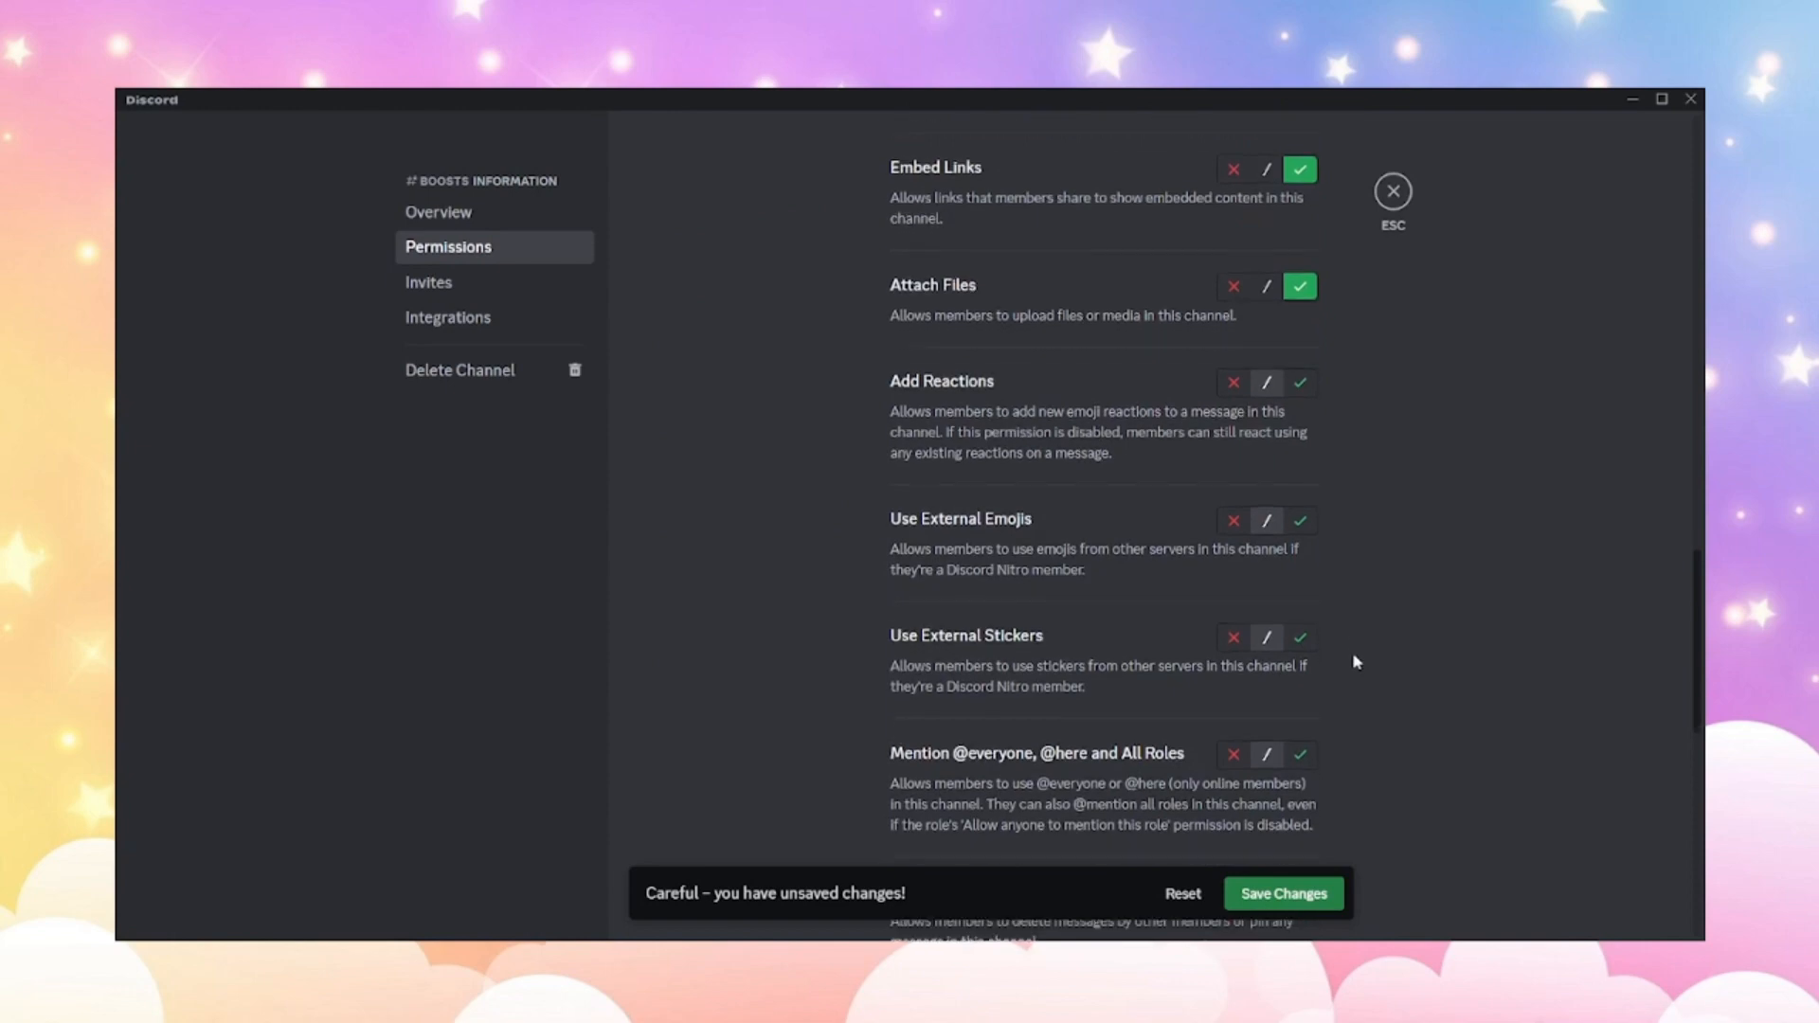
scroll(1345, 667, "down", 1)
left_click(1305, 680)
scroll(1310, 682, "down", 2)
left_click(1304, 610)
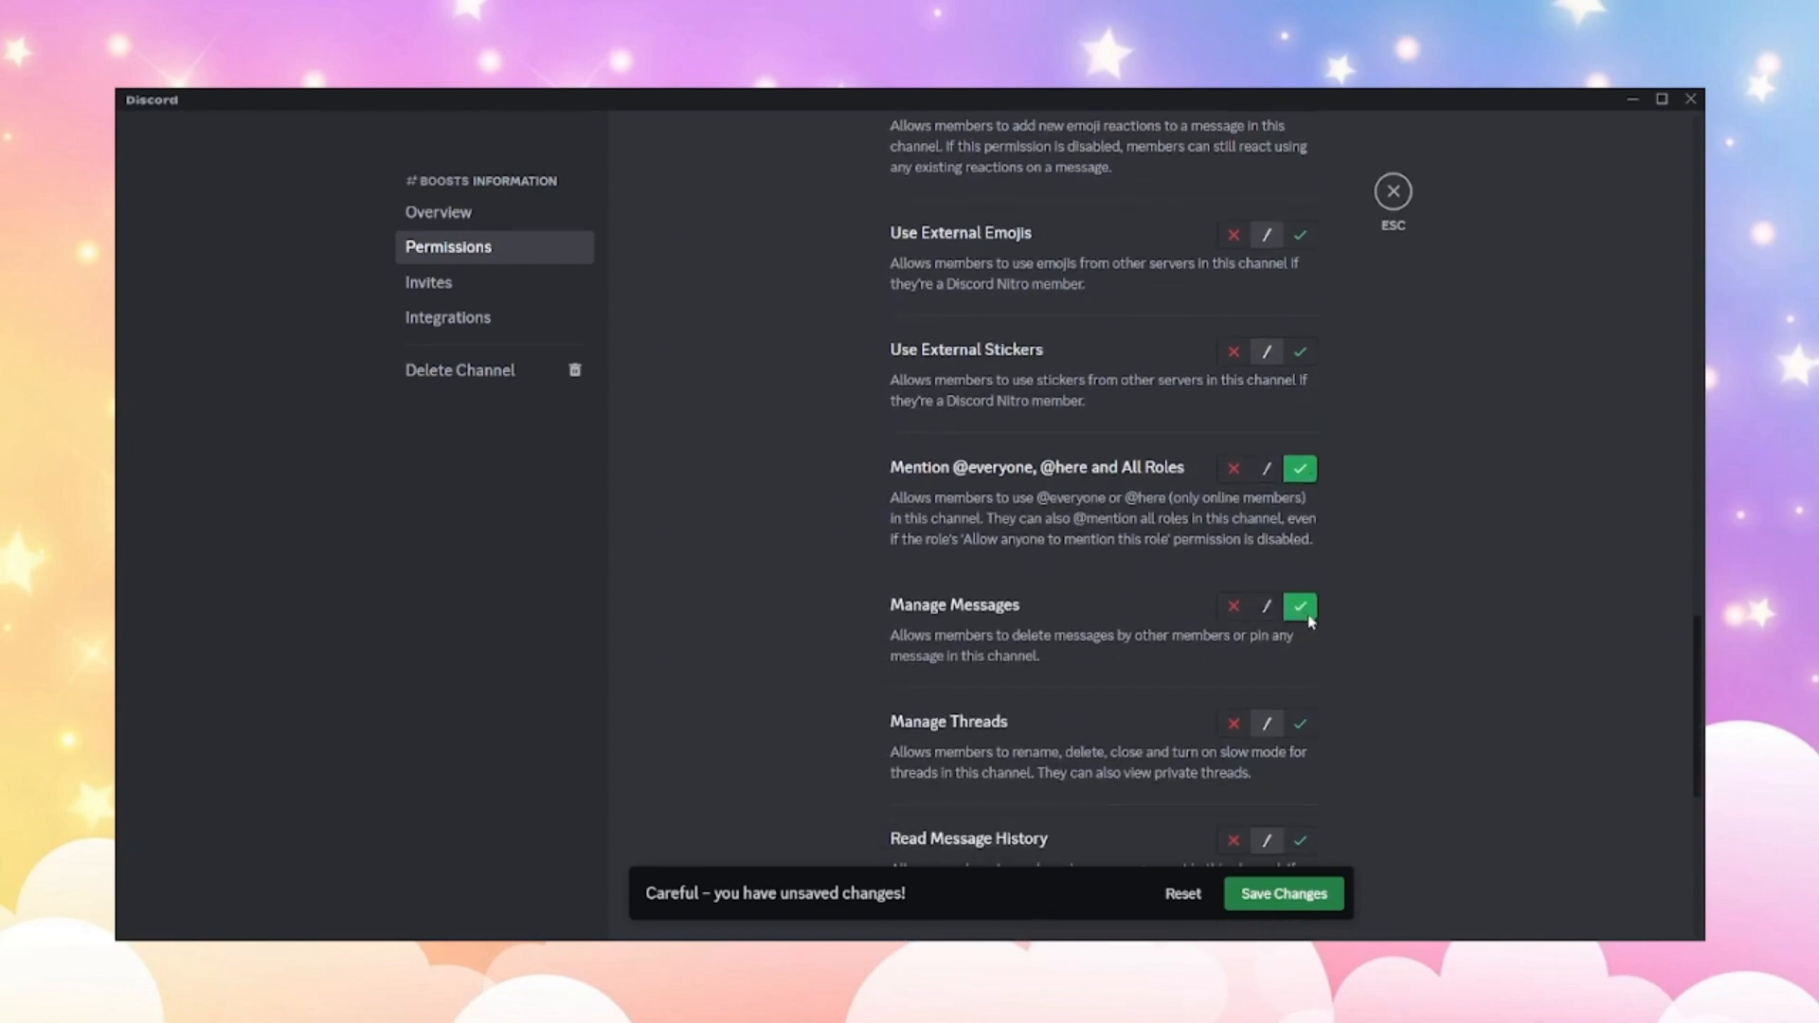
scroll(1372, 678, "up", 2)
scroll(1308, 710, "down", 2)
left_click(1301, 723)
scroll(1331, 701, "down", 2)
left_click(1300, 633)
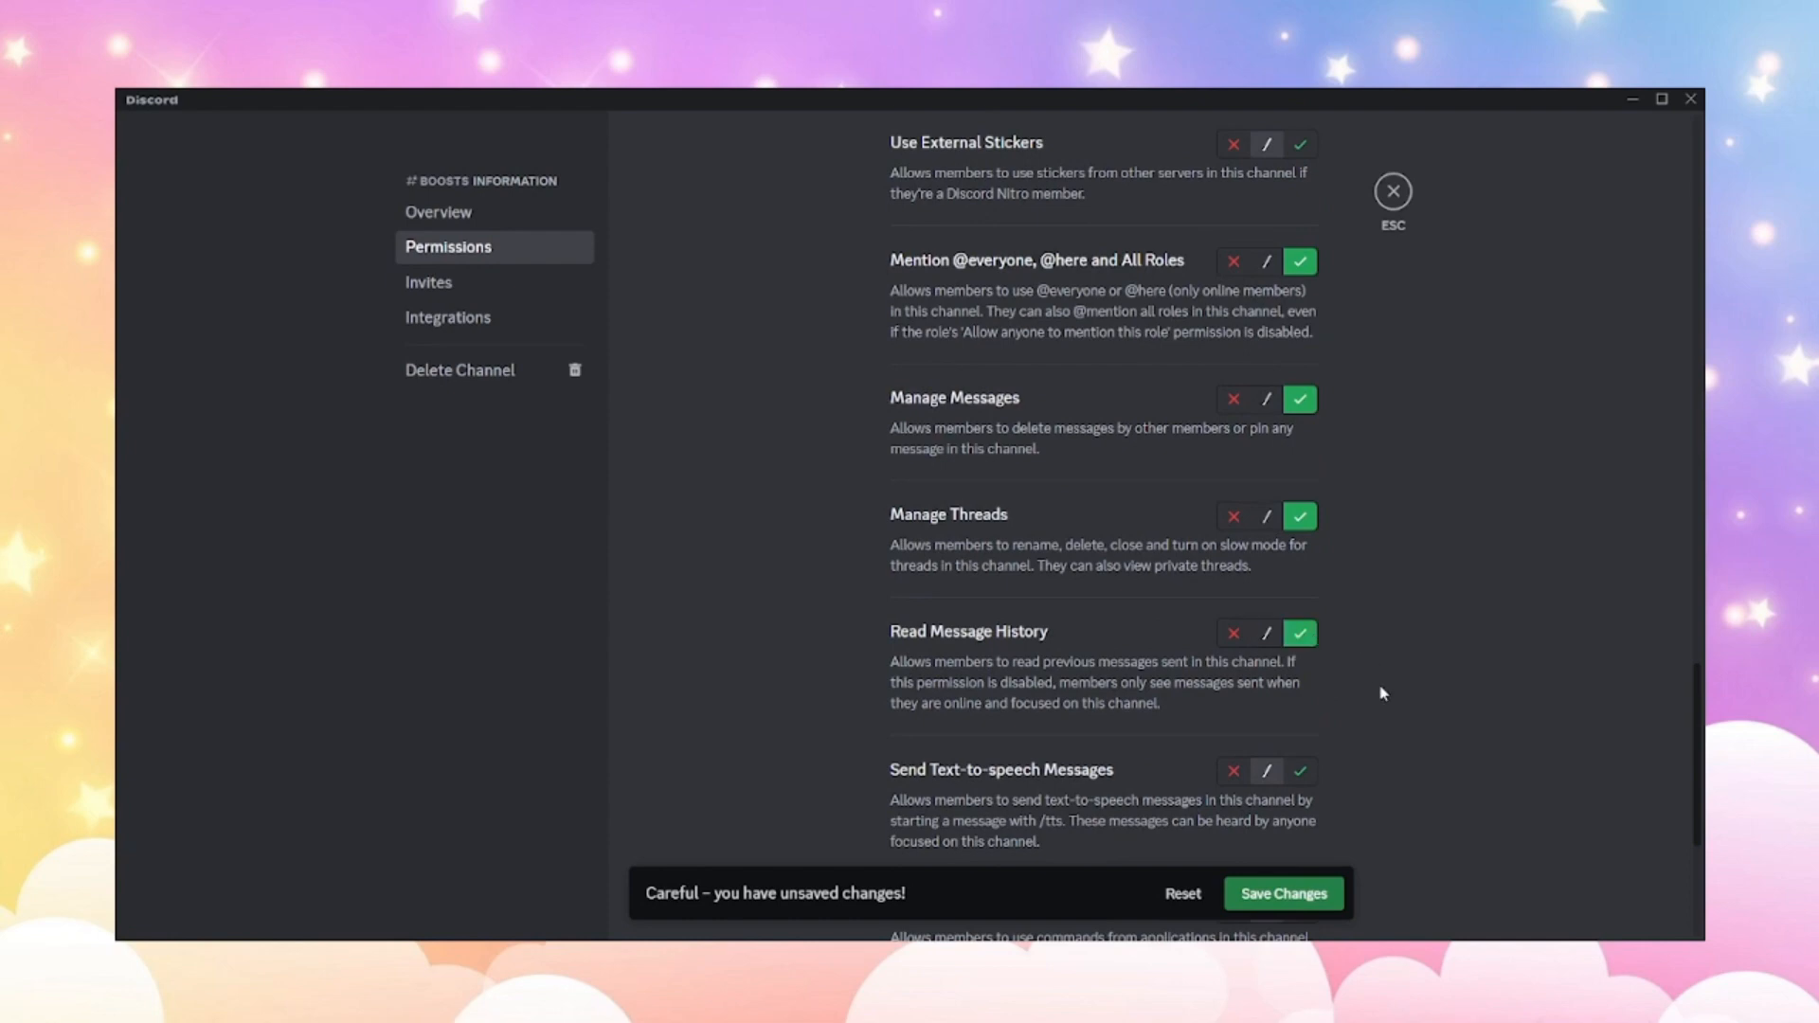
Save Mimu's permission changes and close the boosts channel settings.
scroll(1380, 692, "up", 1)
scroll(1380, 692, "up", 15)
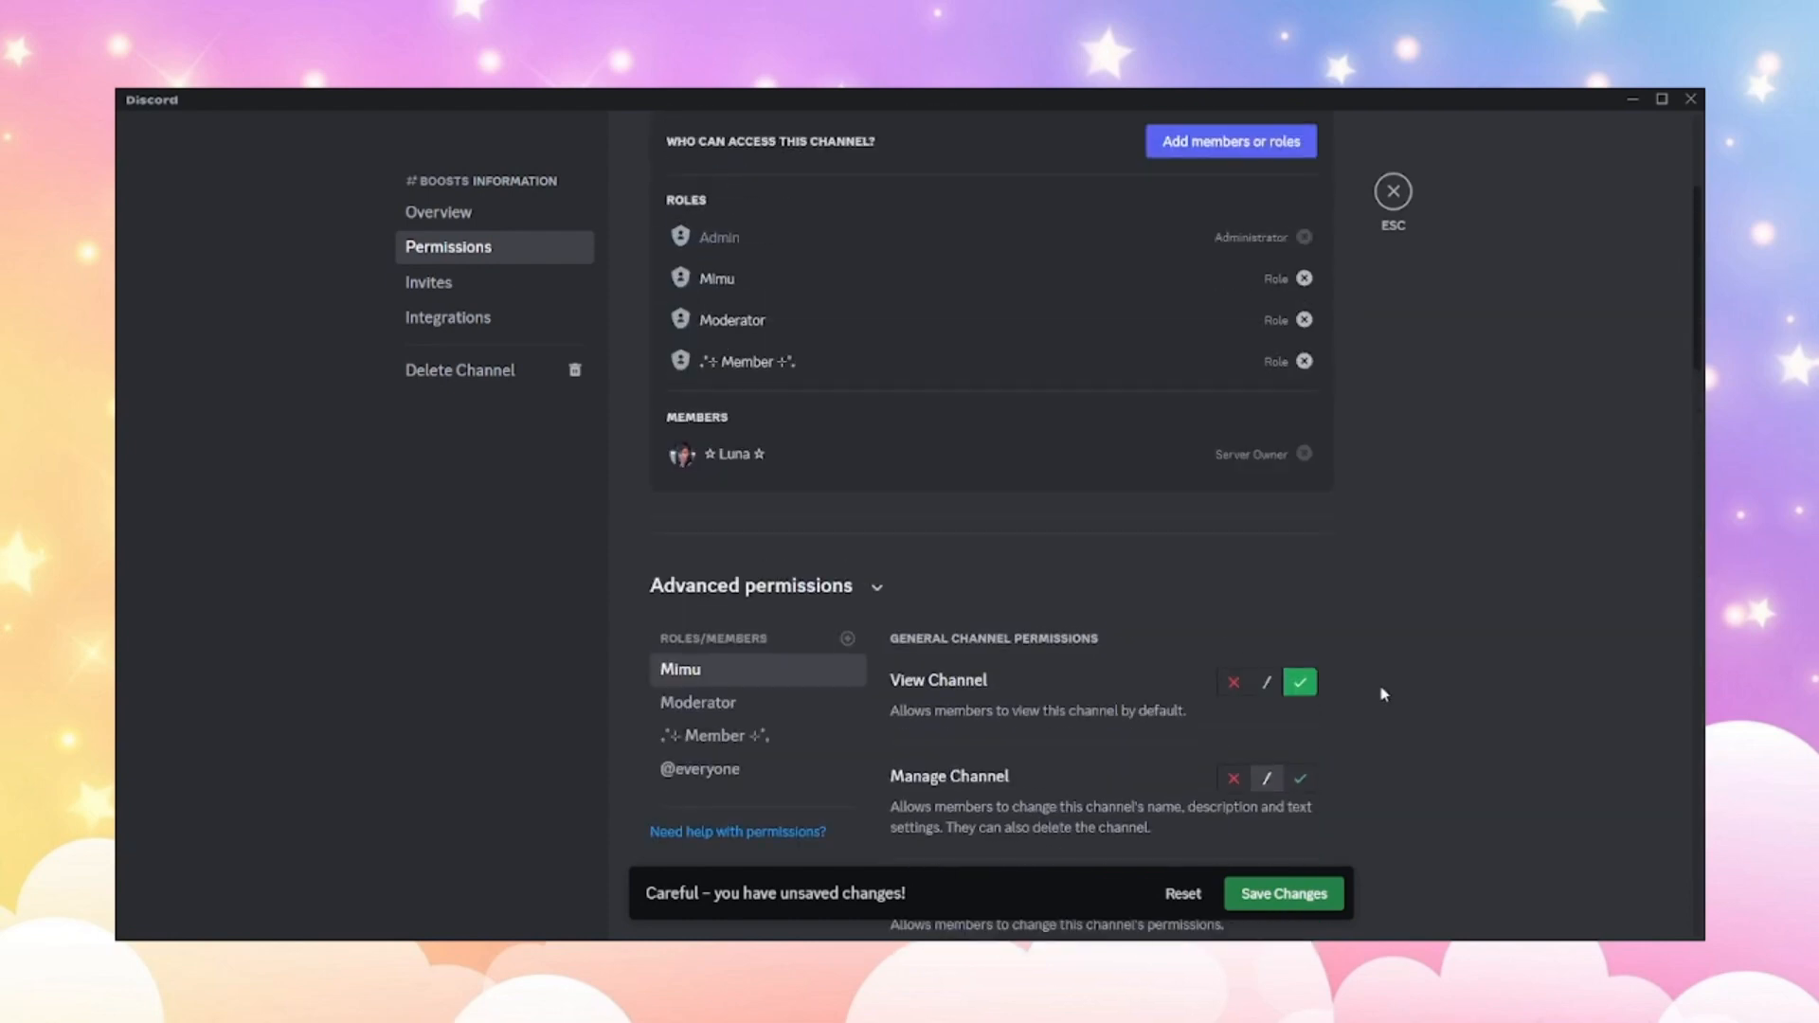
left_click(1284, 895)
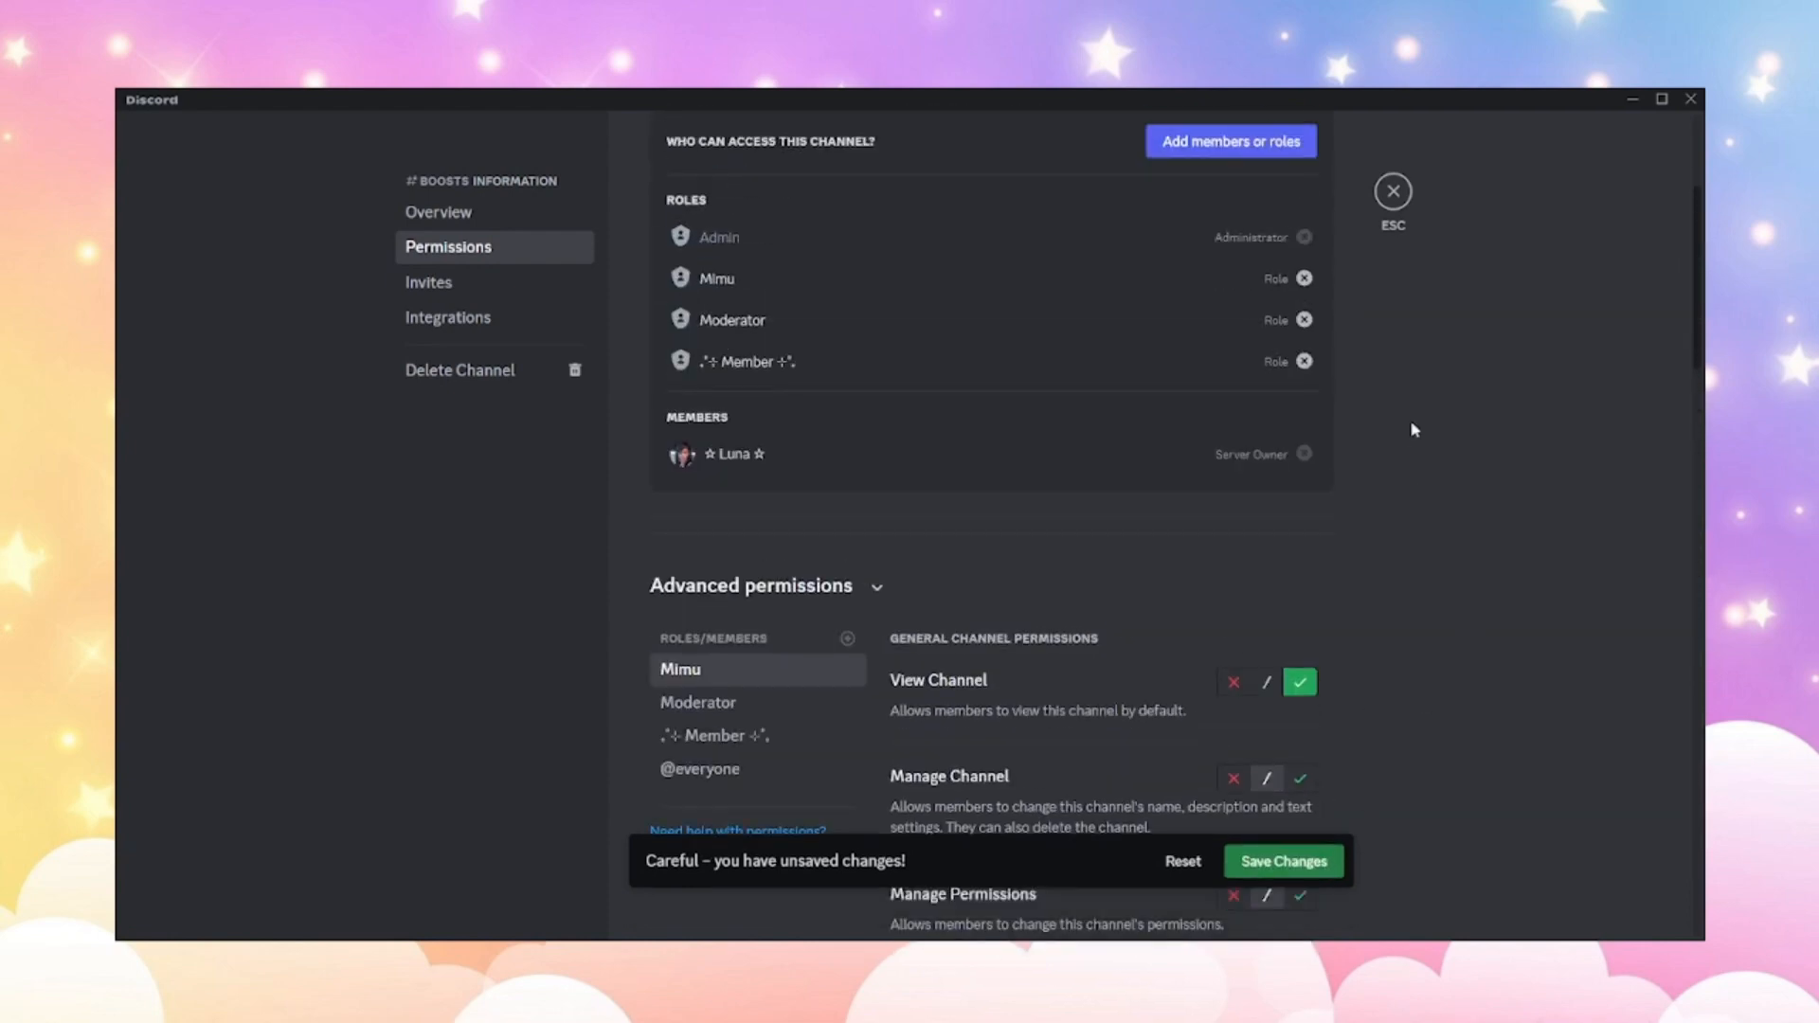
left_click(1395, 192)
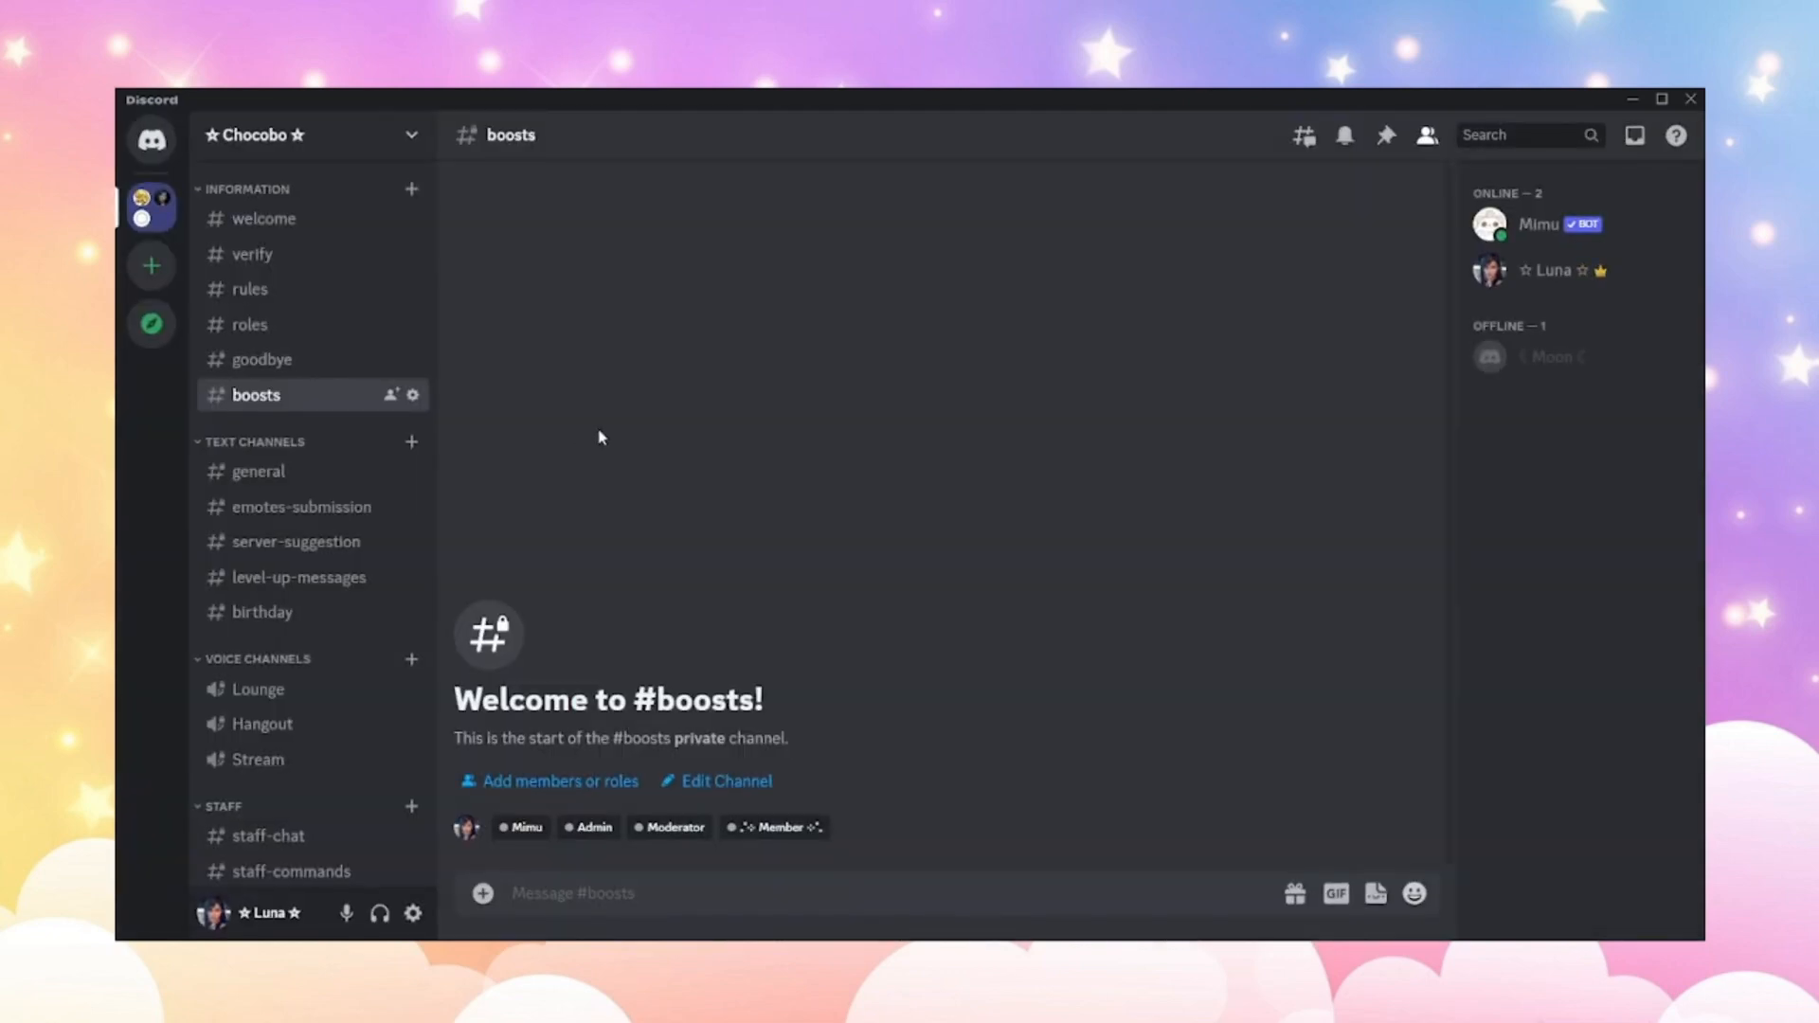
In the staff-commands channel, run /embed create with the name boost.
scroll(284, 722, "down", 1)
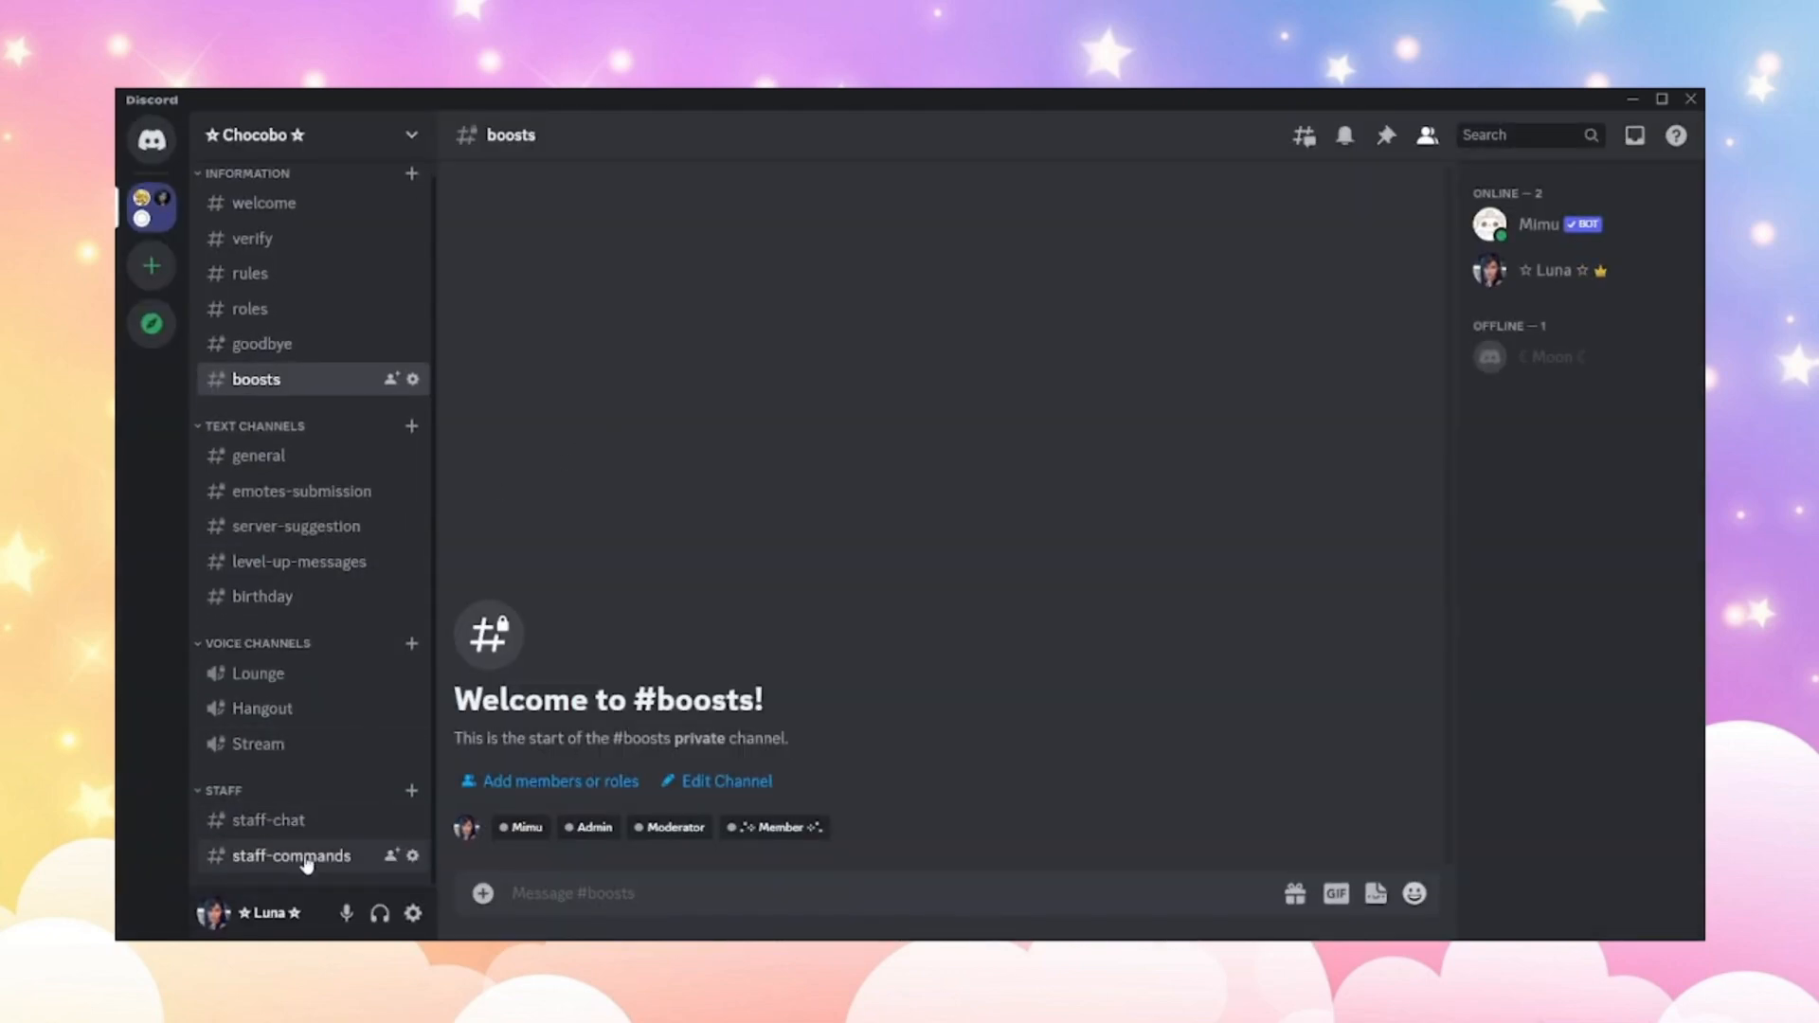
left_click(378, 856)
left_click(600, 891)
type("/embed create")
key("Return")
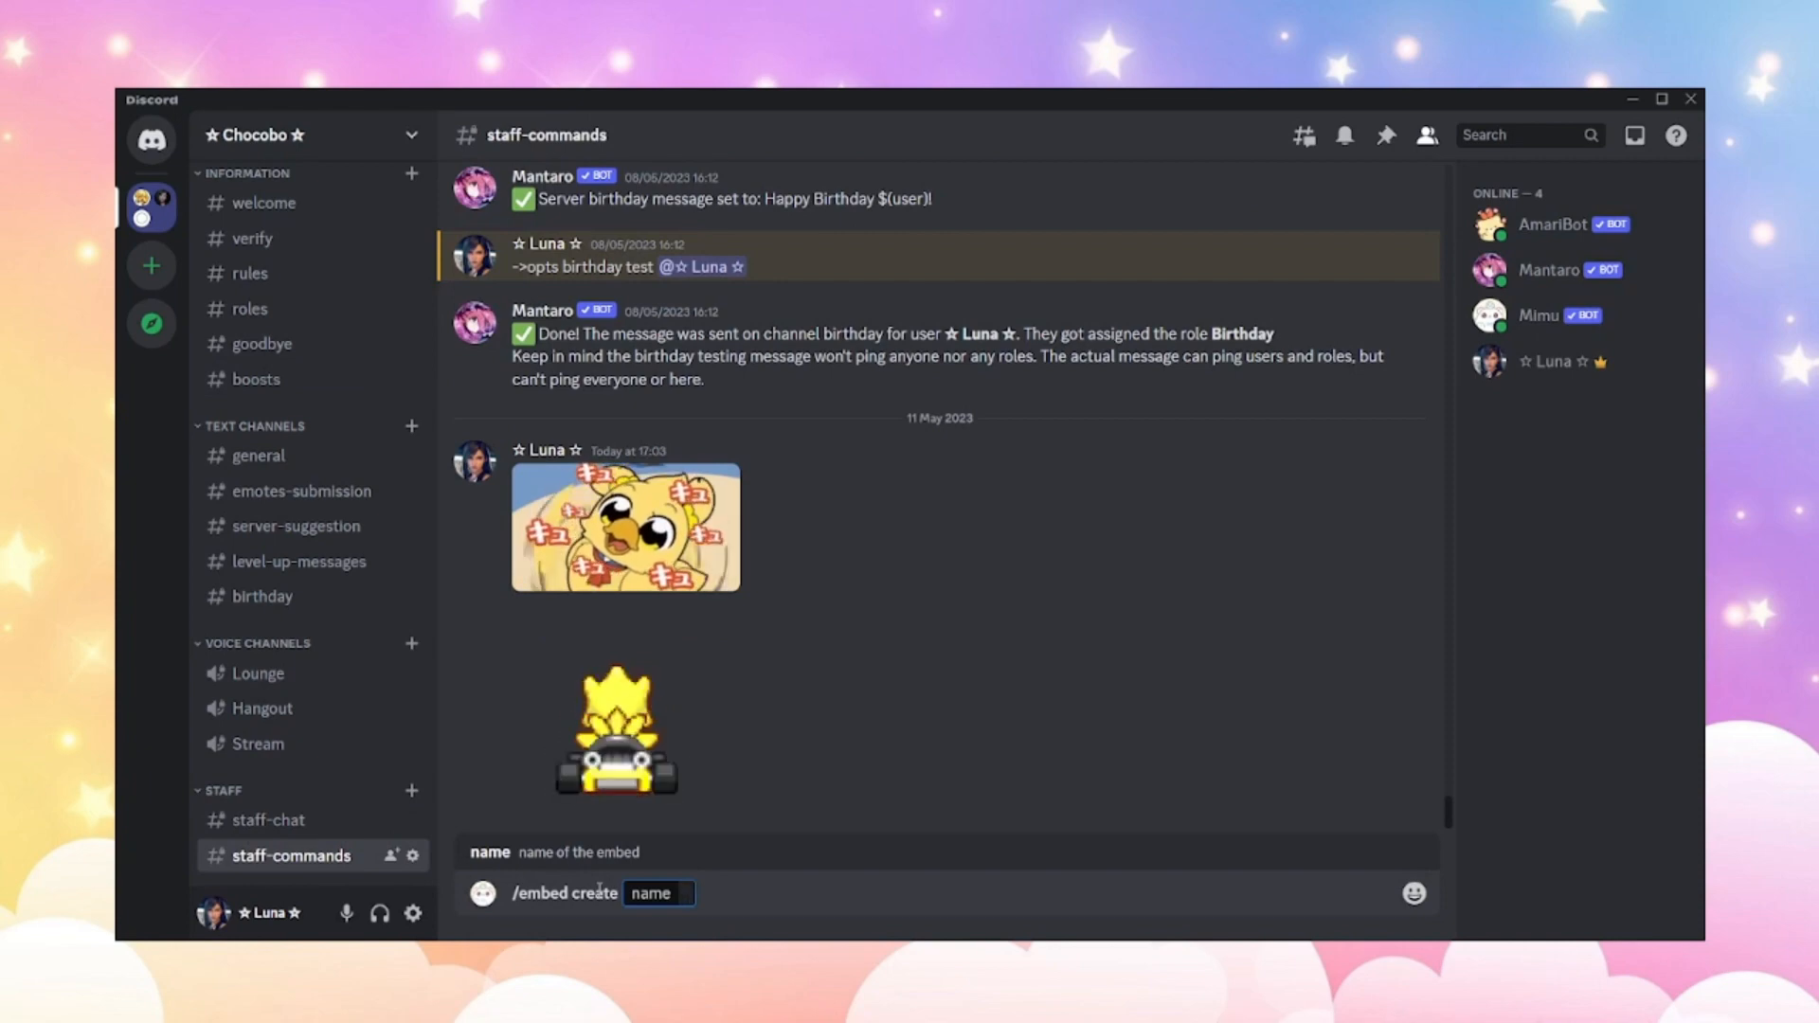
type("boost")
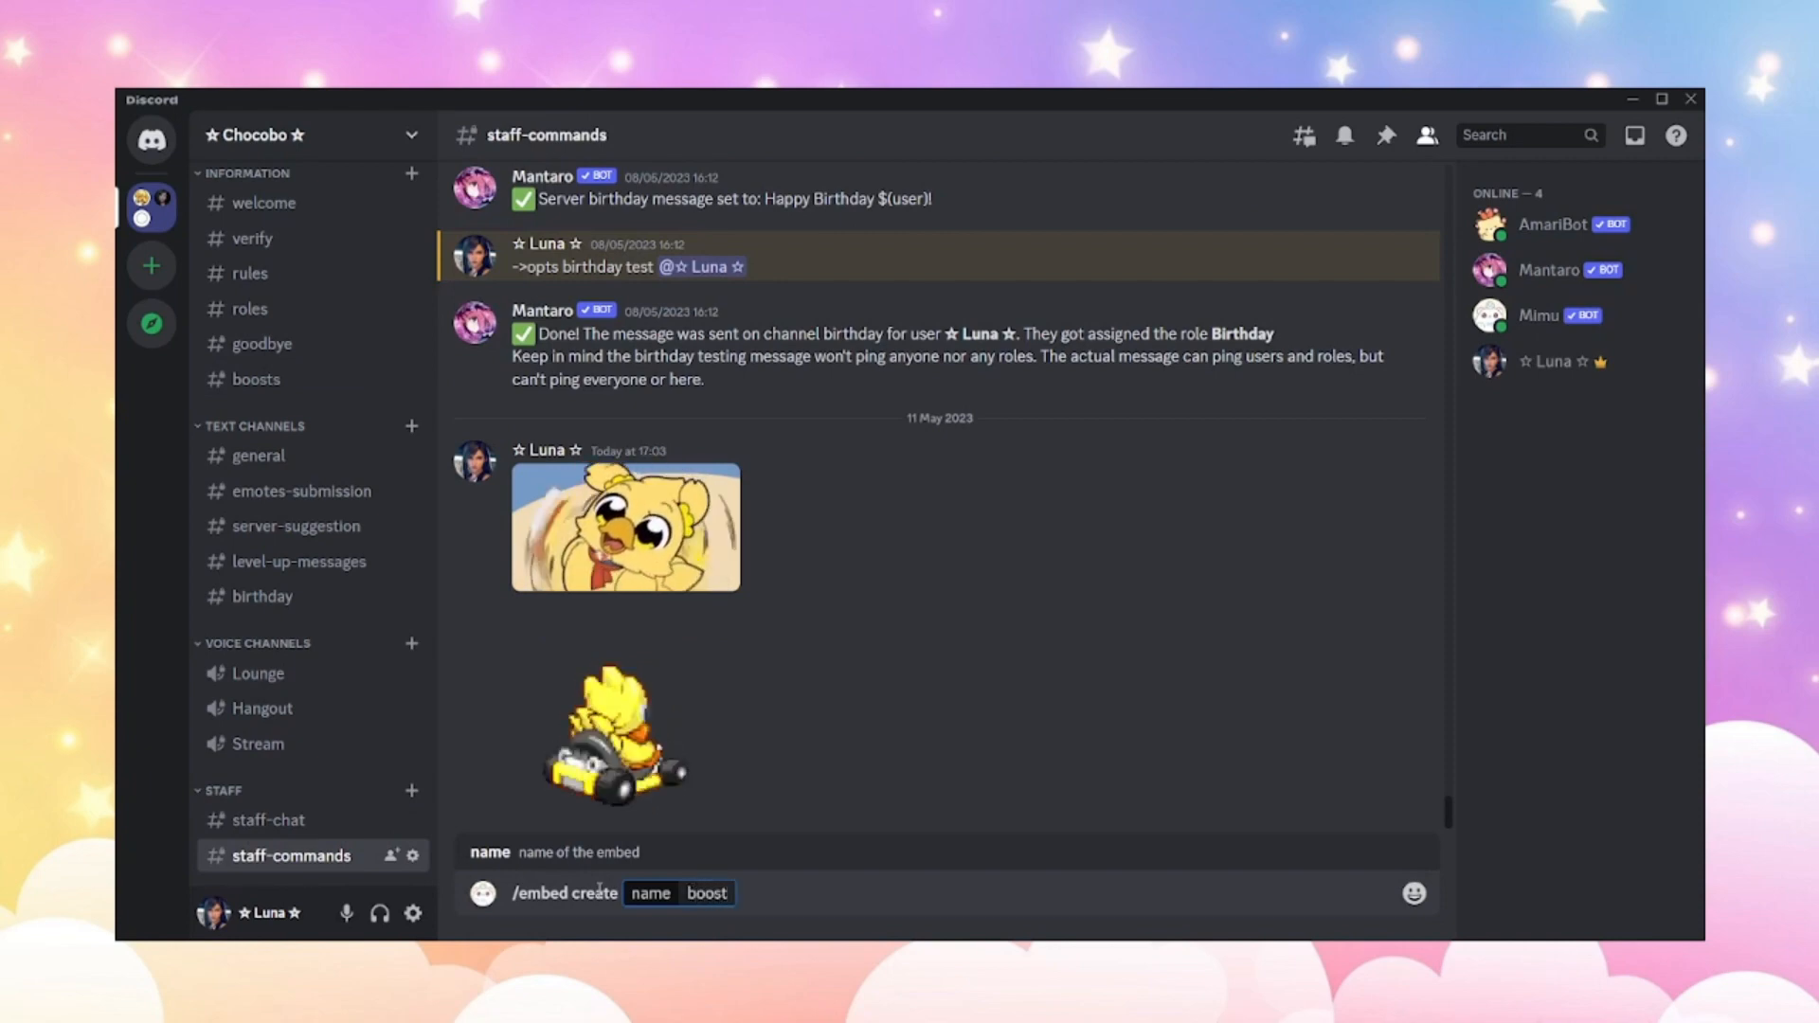
key("Return")
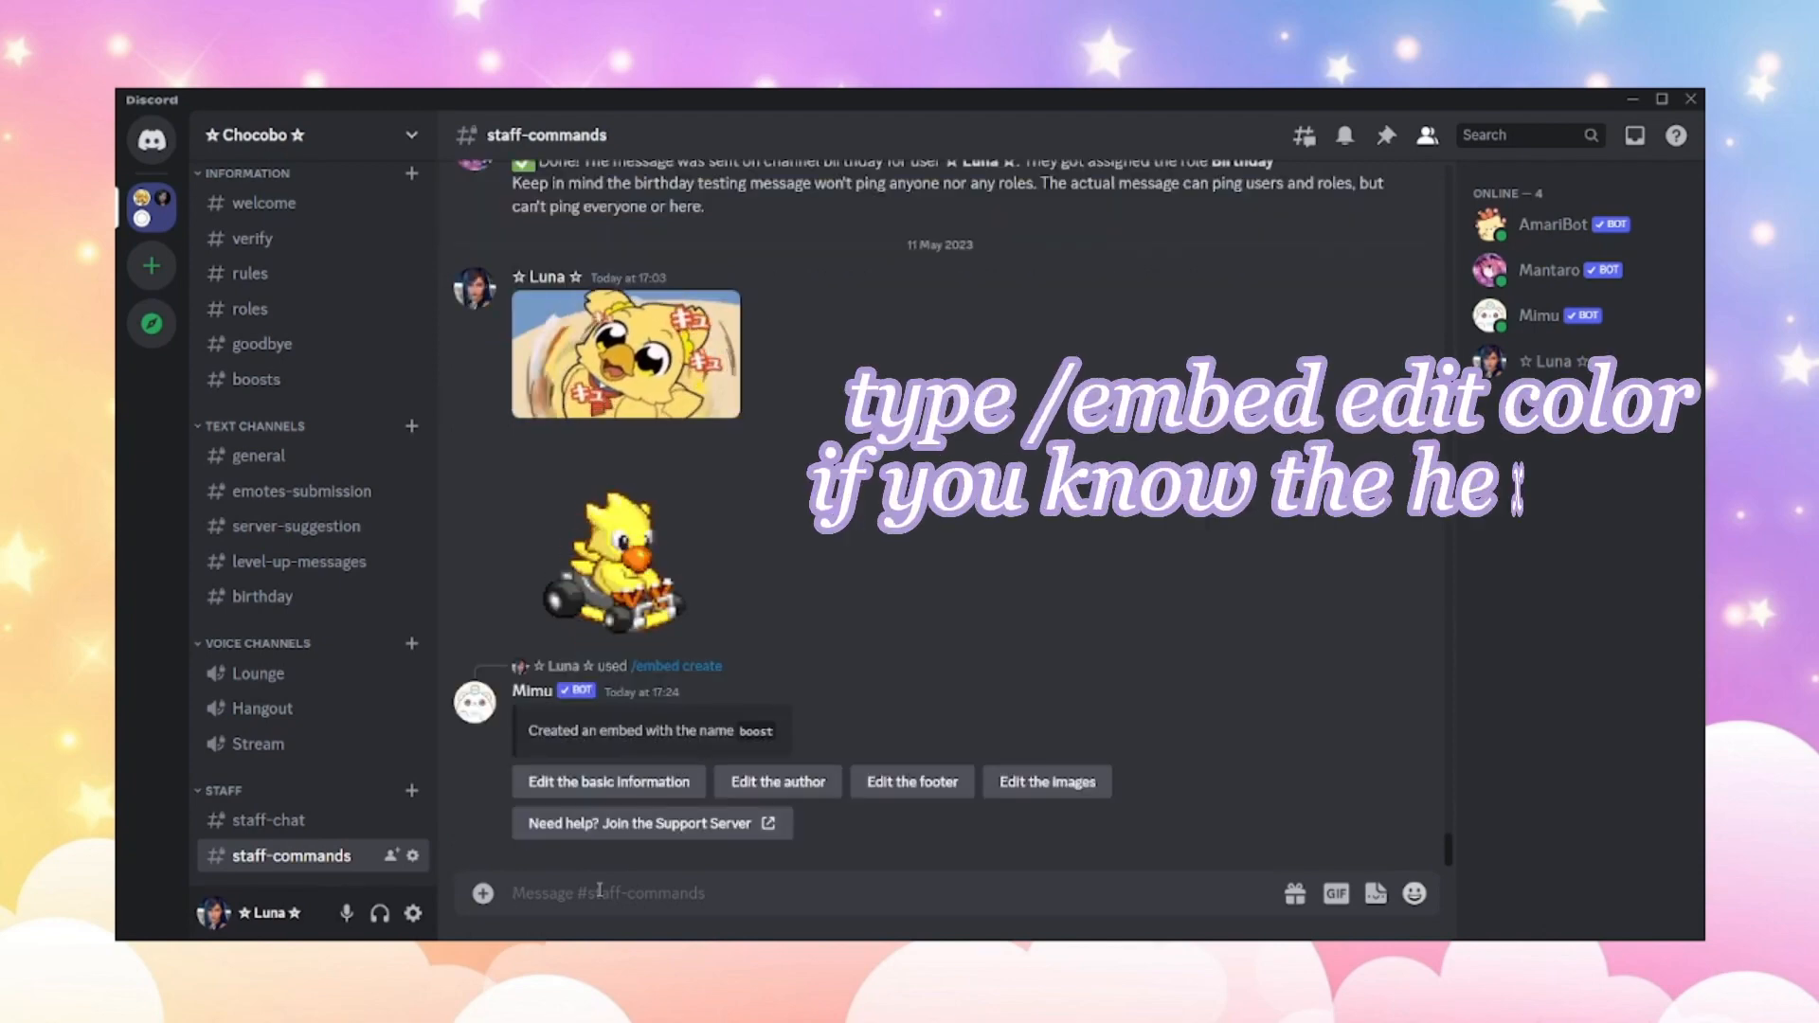
Run /embed edit color on the boost embed with the hex colour #ffff00.
type("/embed")
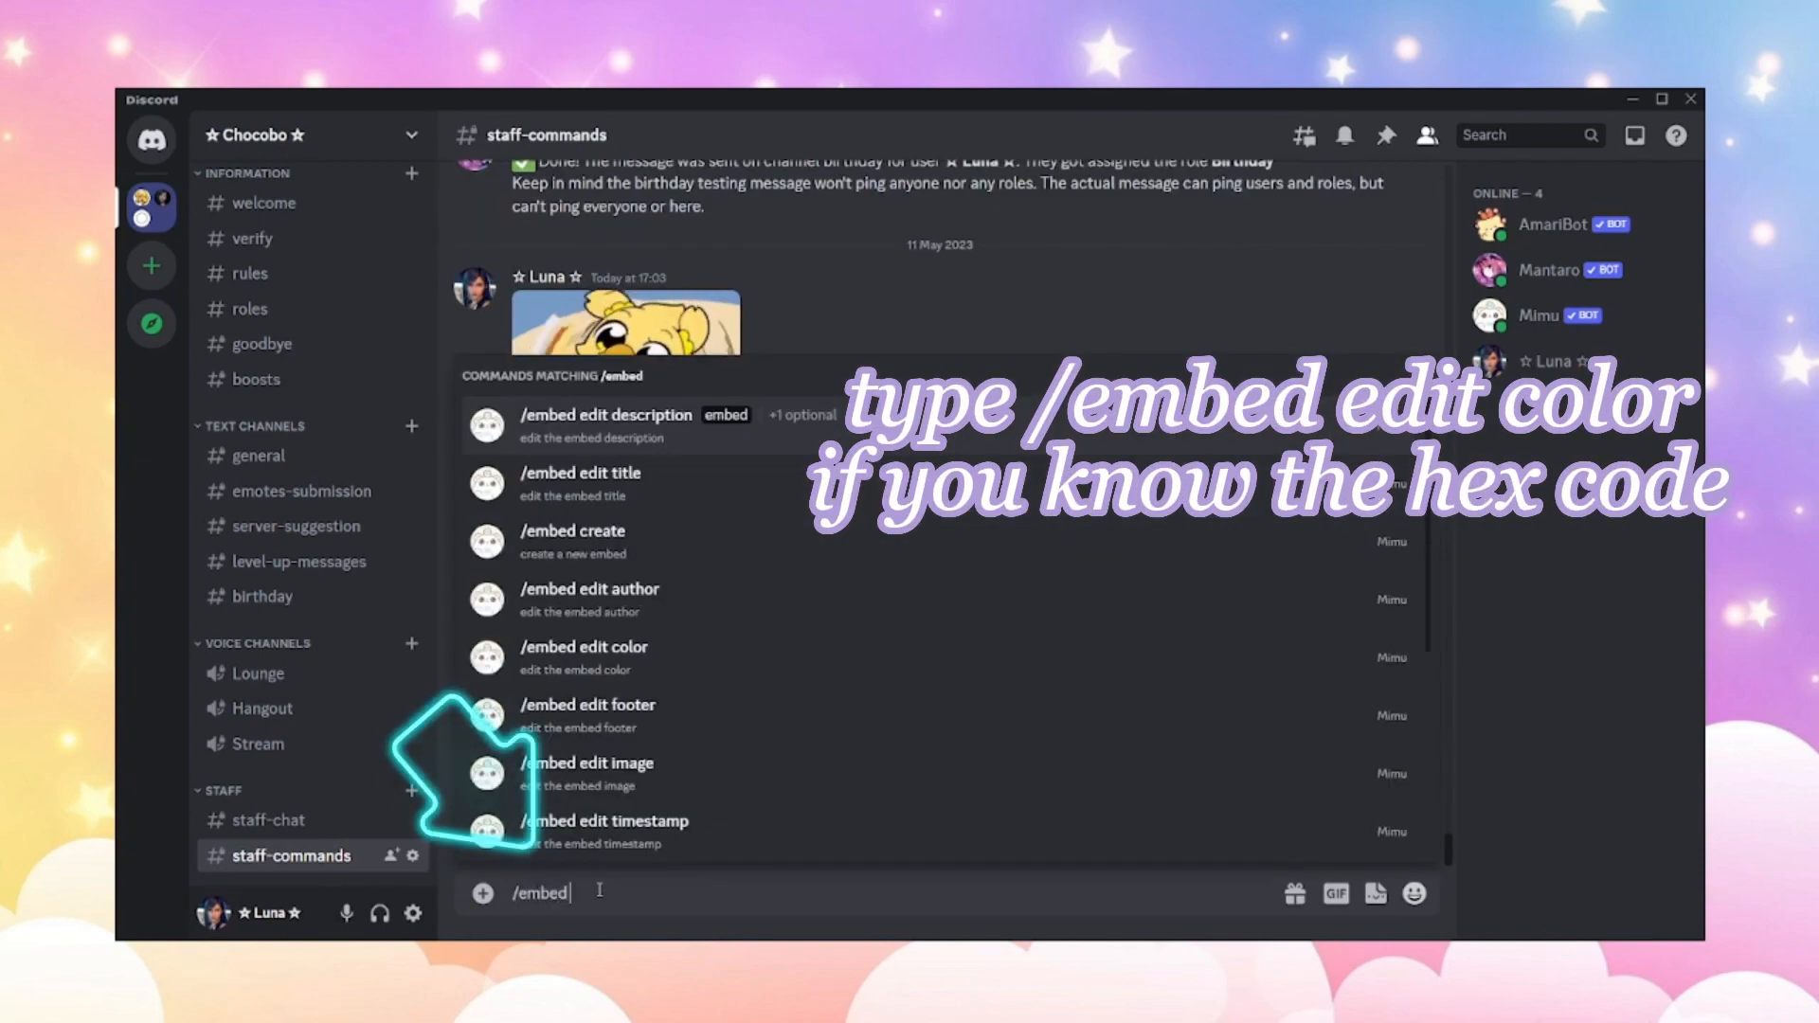
type(" edit color")
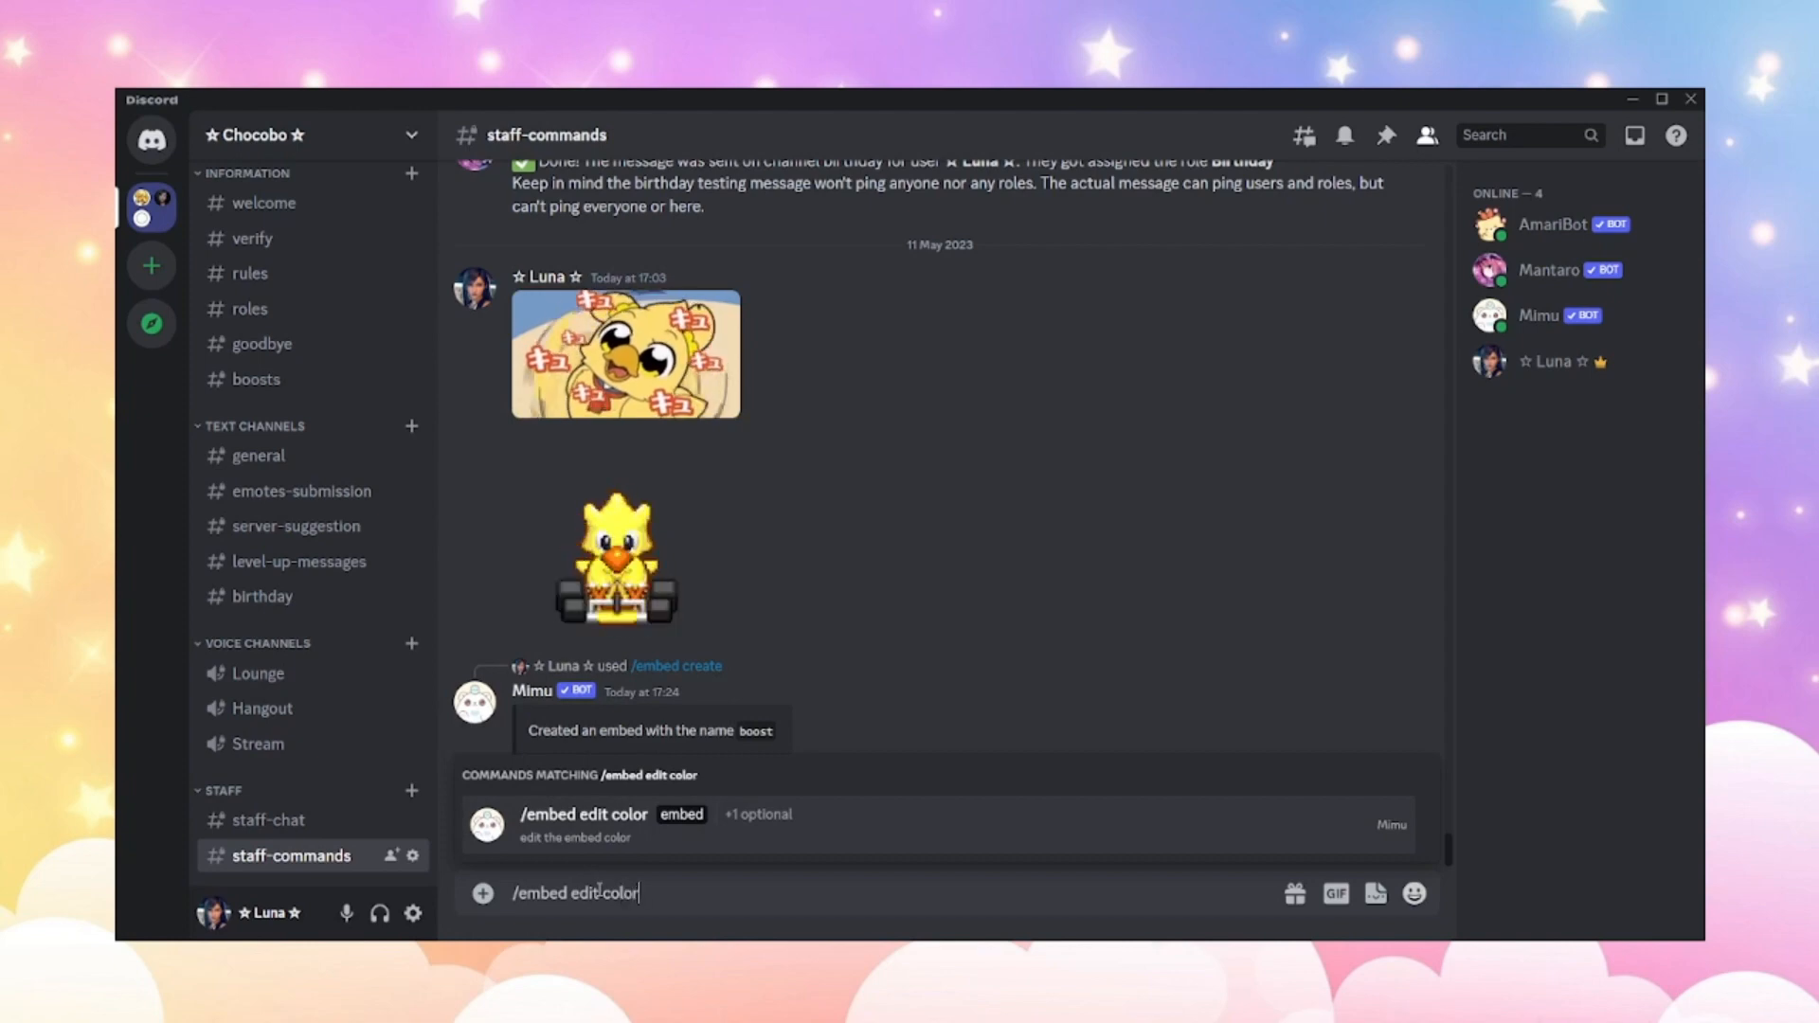
key("Return")
key("Down")
key("Down")
key("Down")
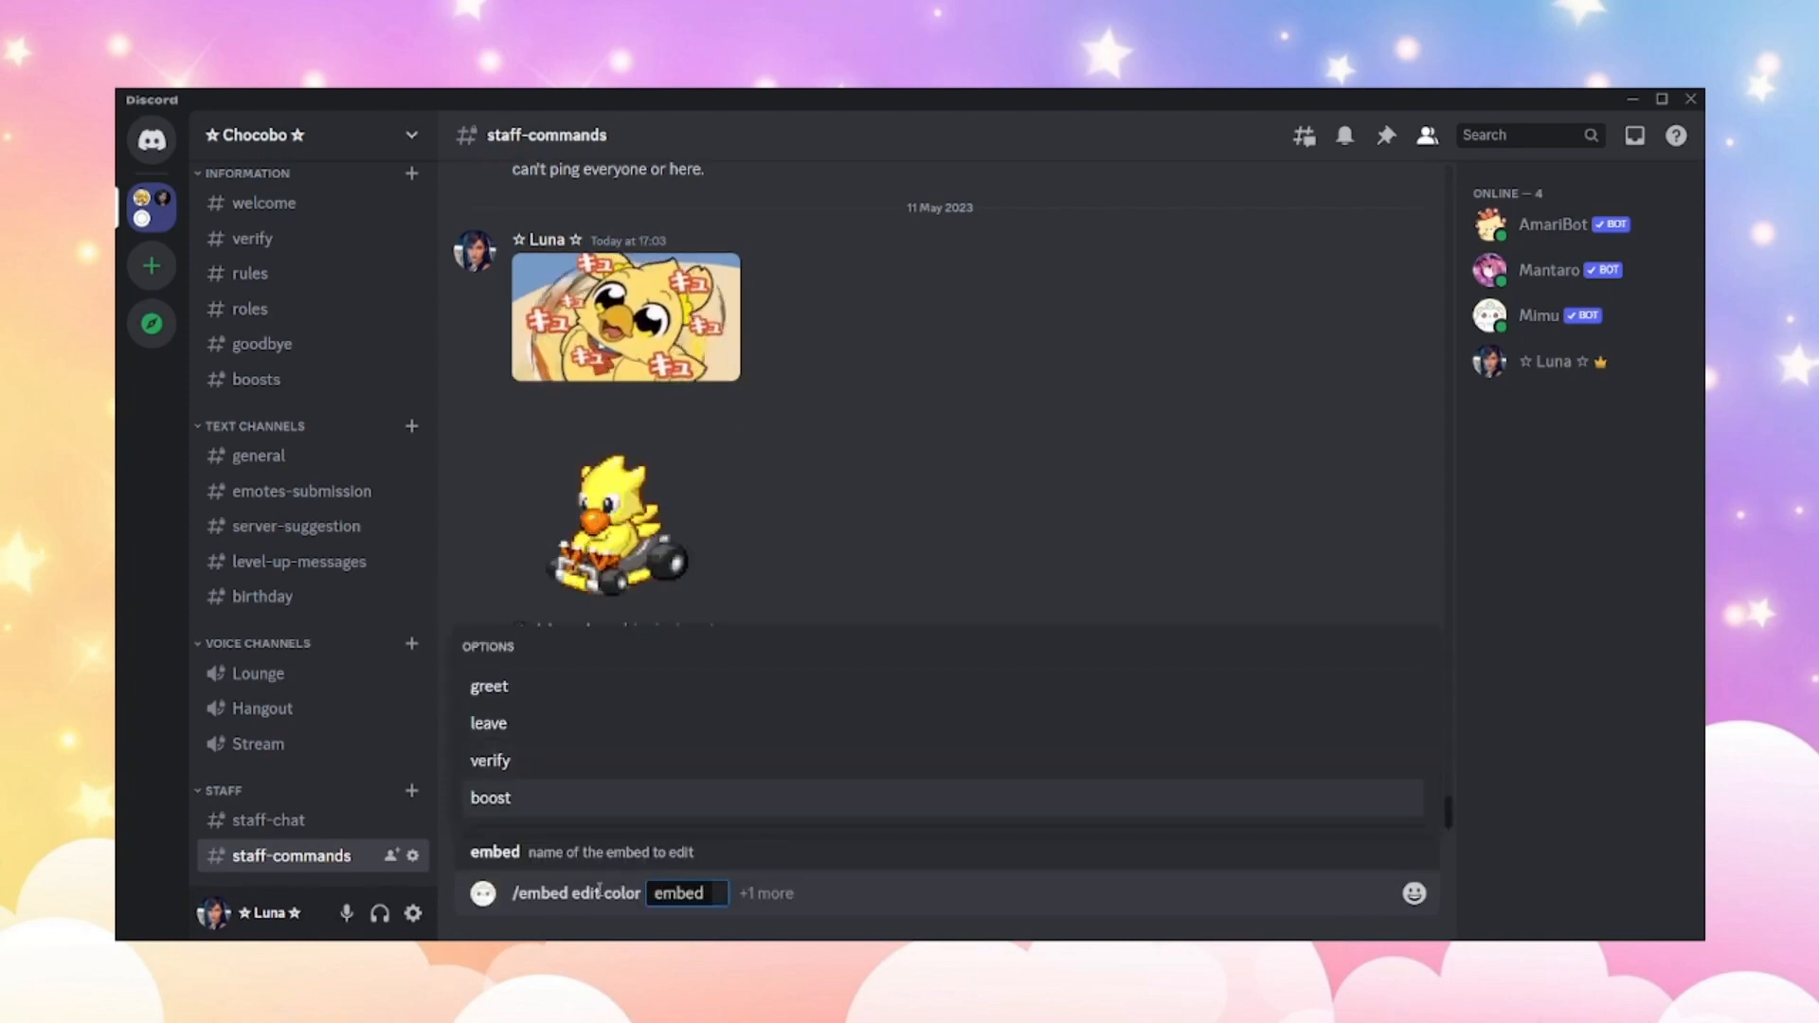
key("Return")
key("Return")
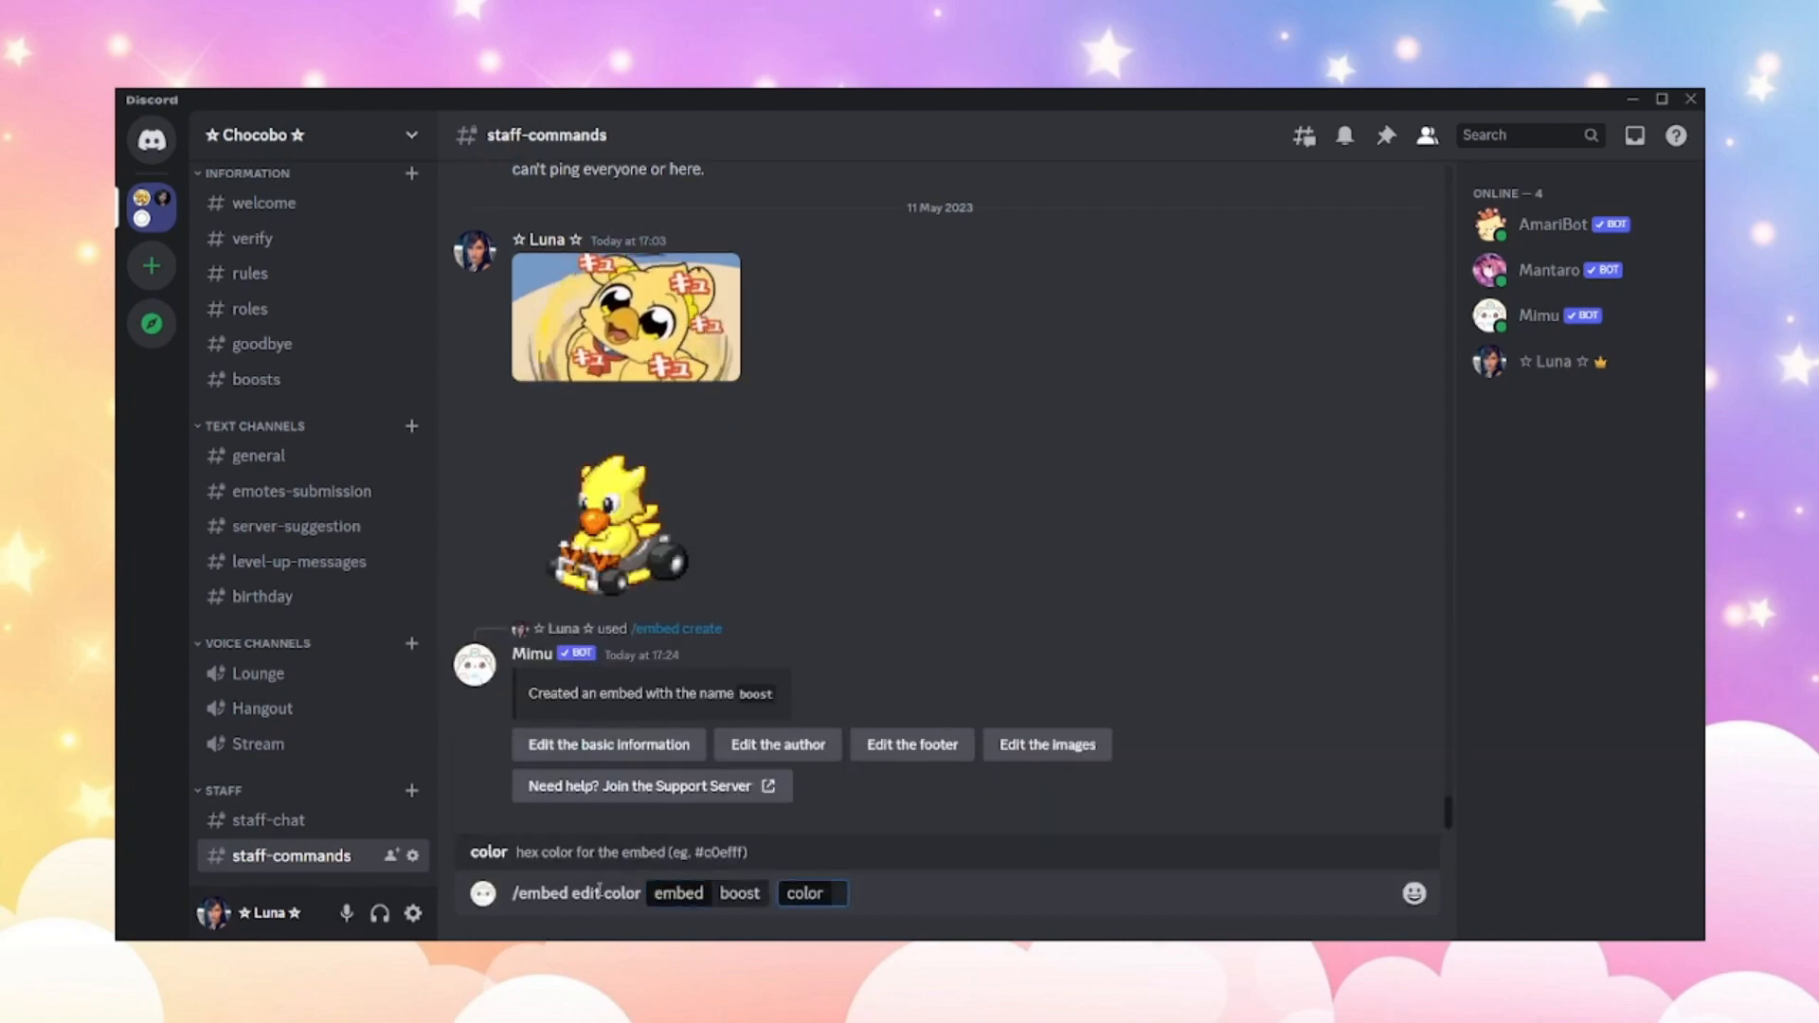
type("#ff99cc")
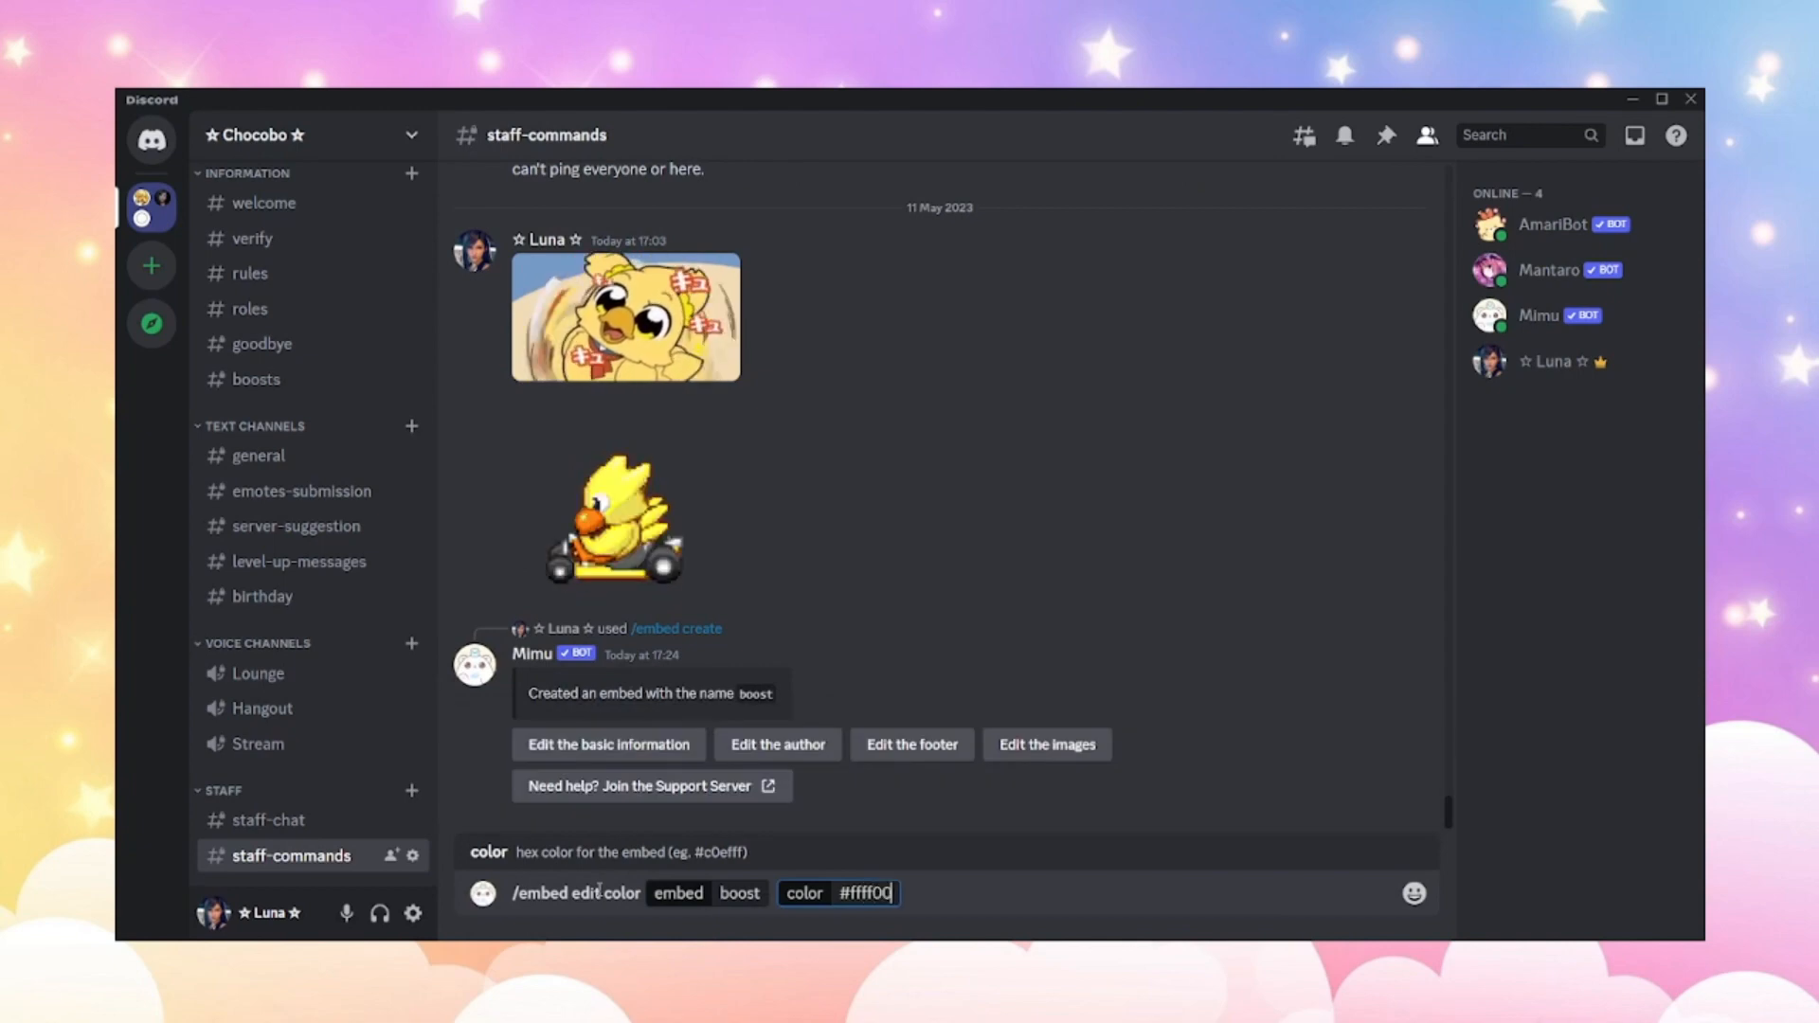
key("Return")
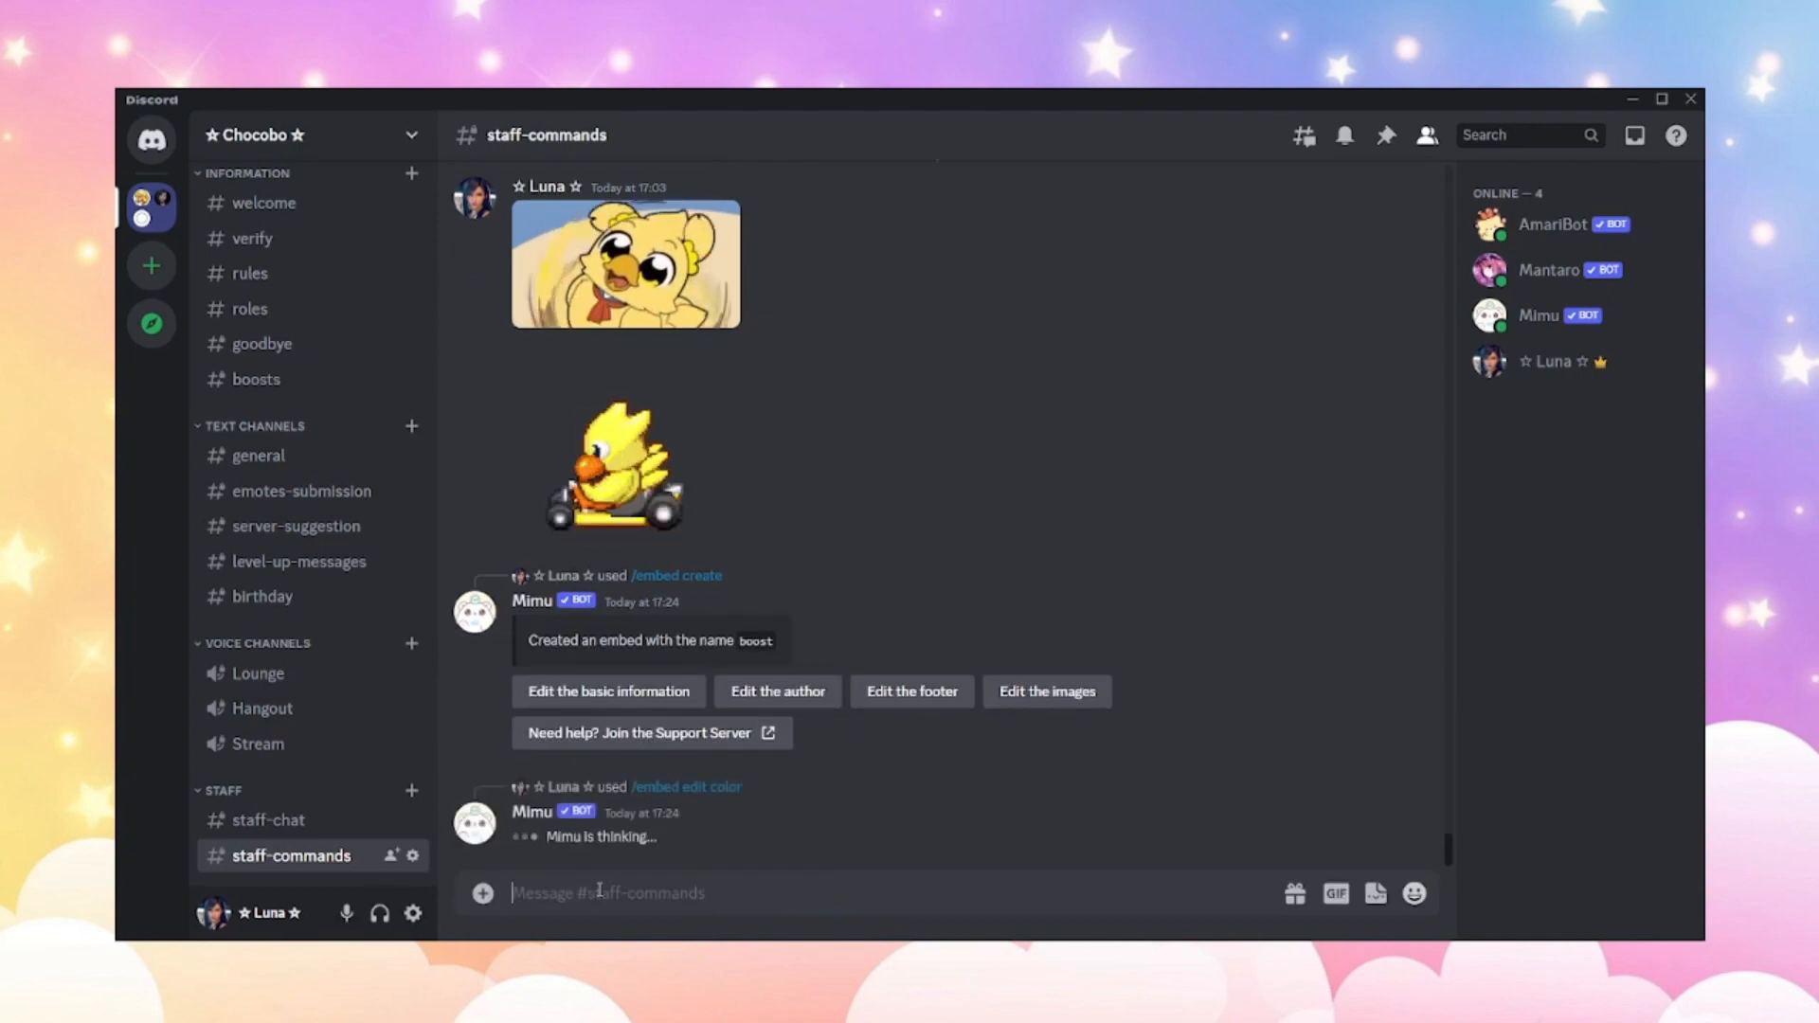
Run /embed edit title on the boost embed with the title "**Thank you for boosting us!**".
type("/embe")
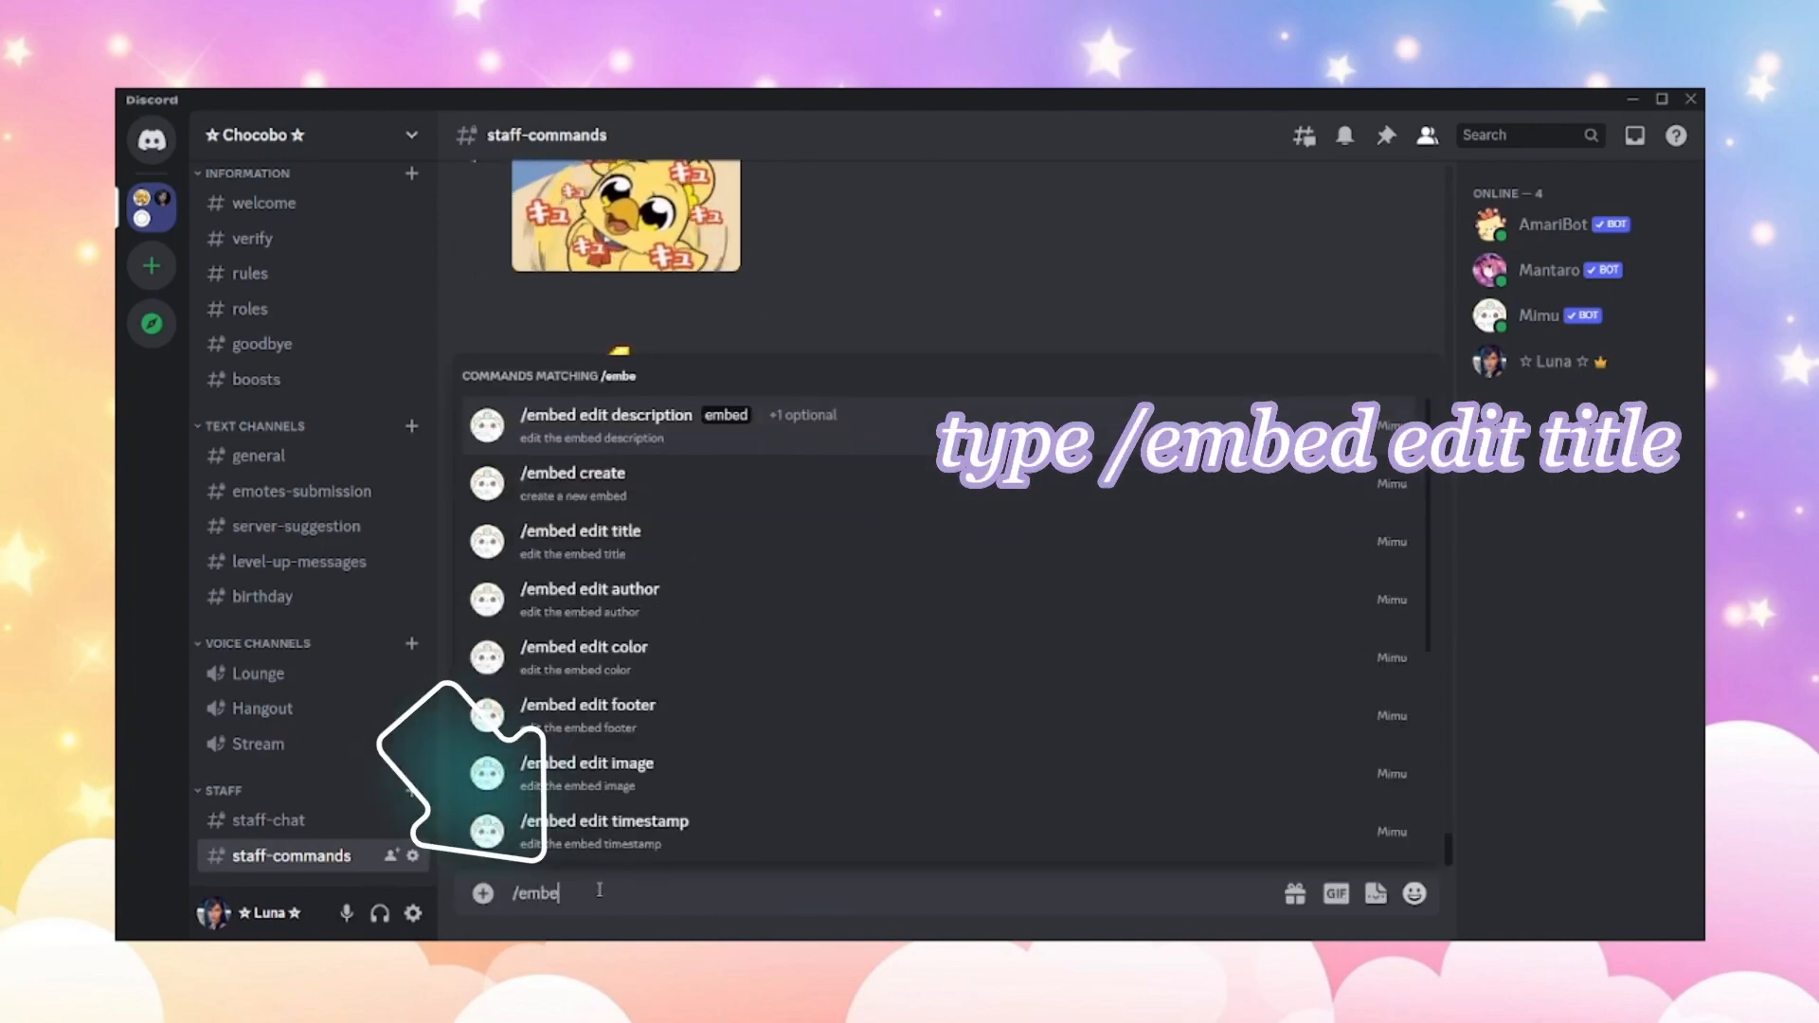
type("d edi")
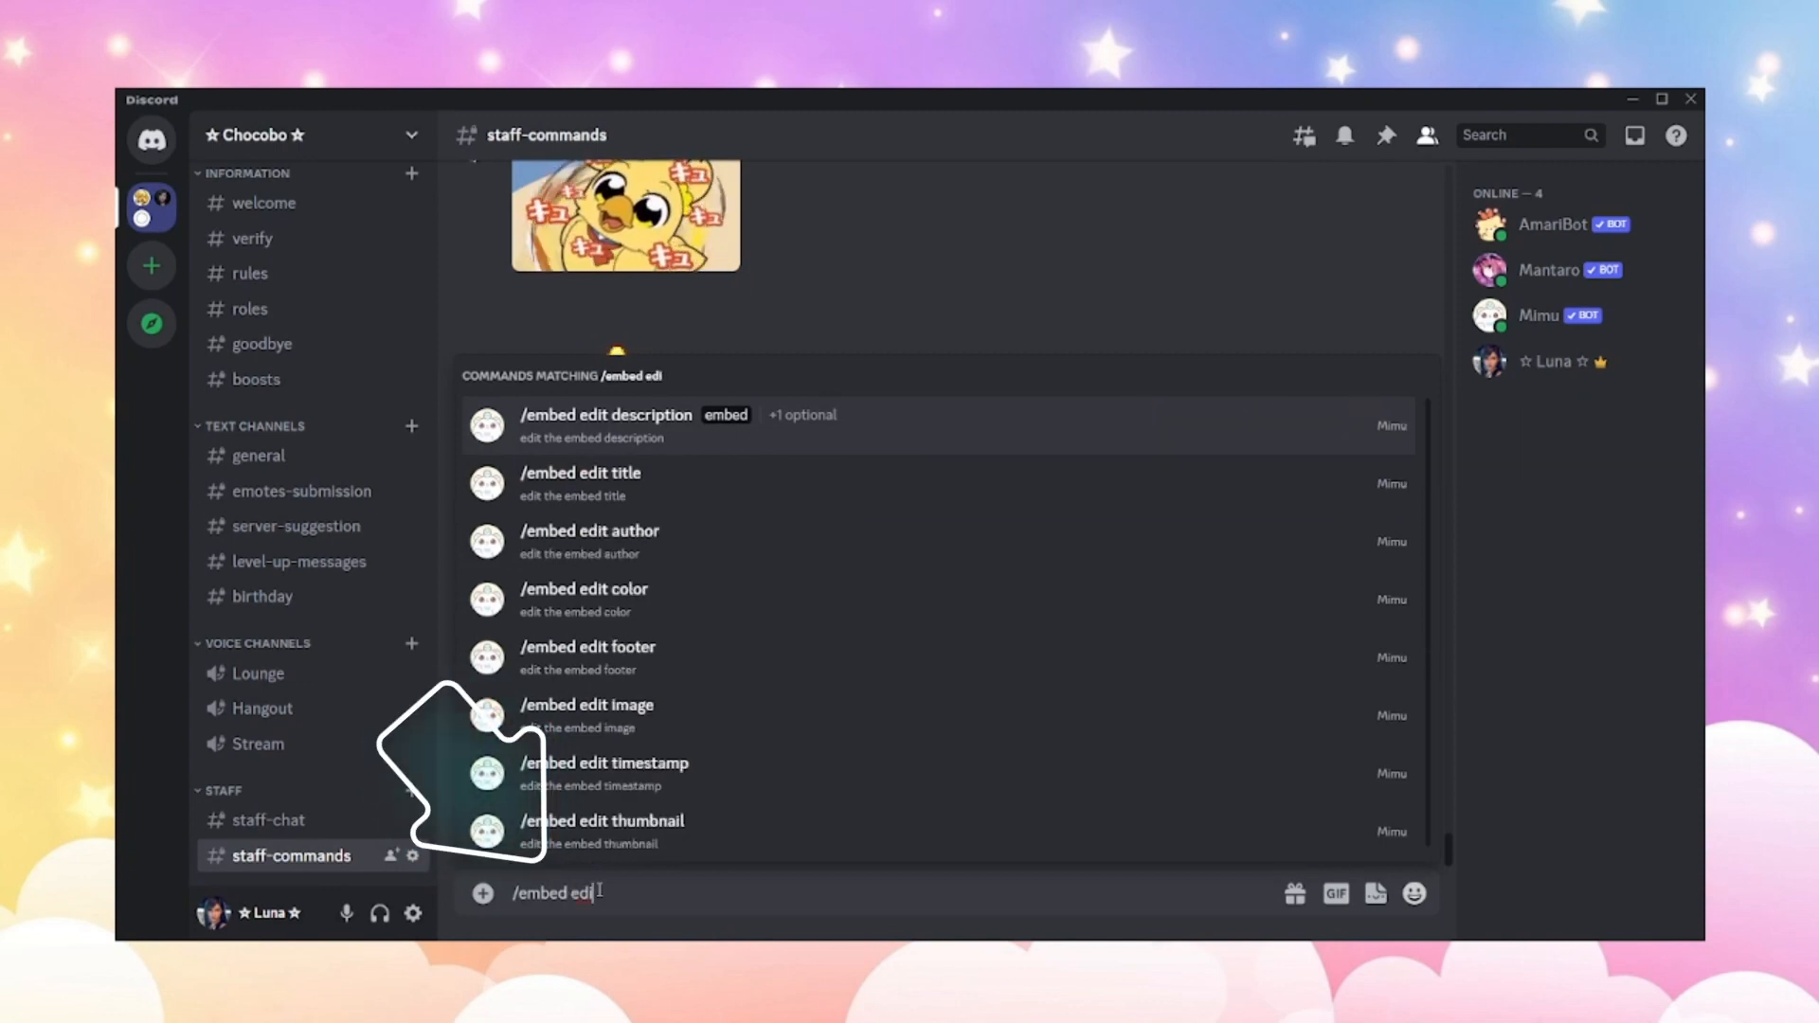
type("t title")
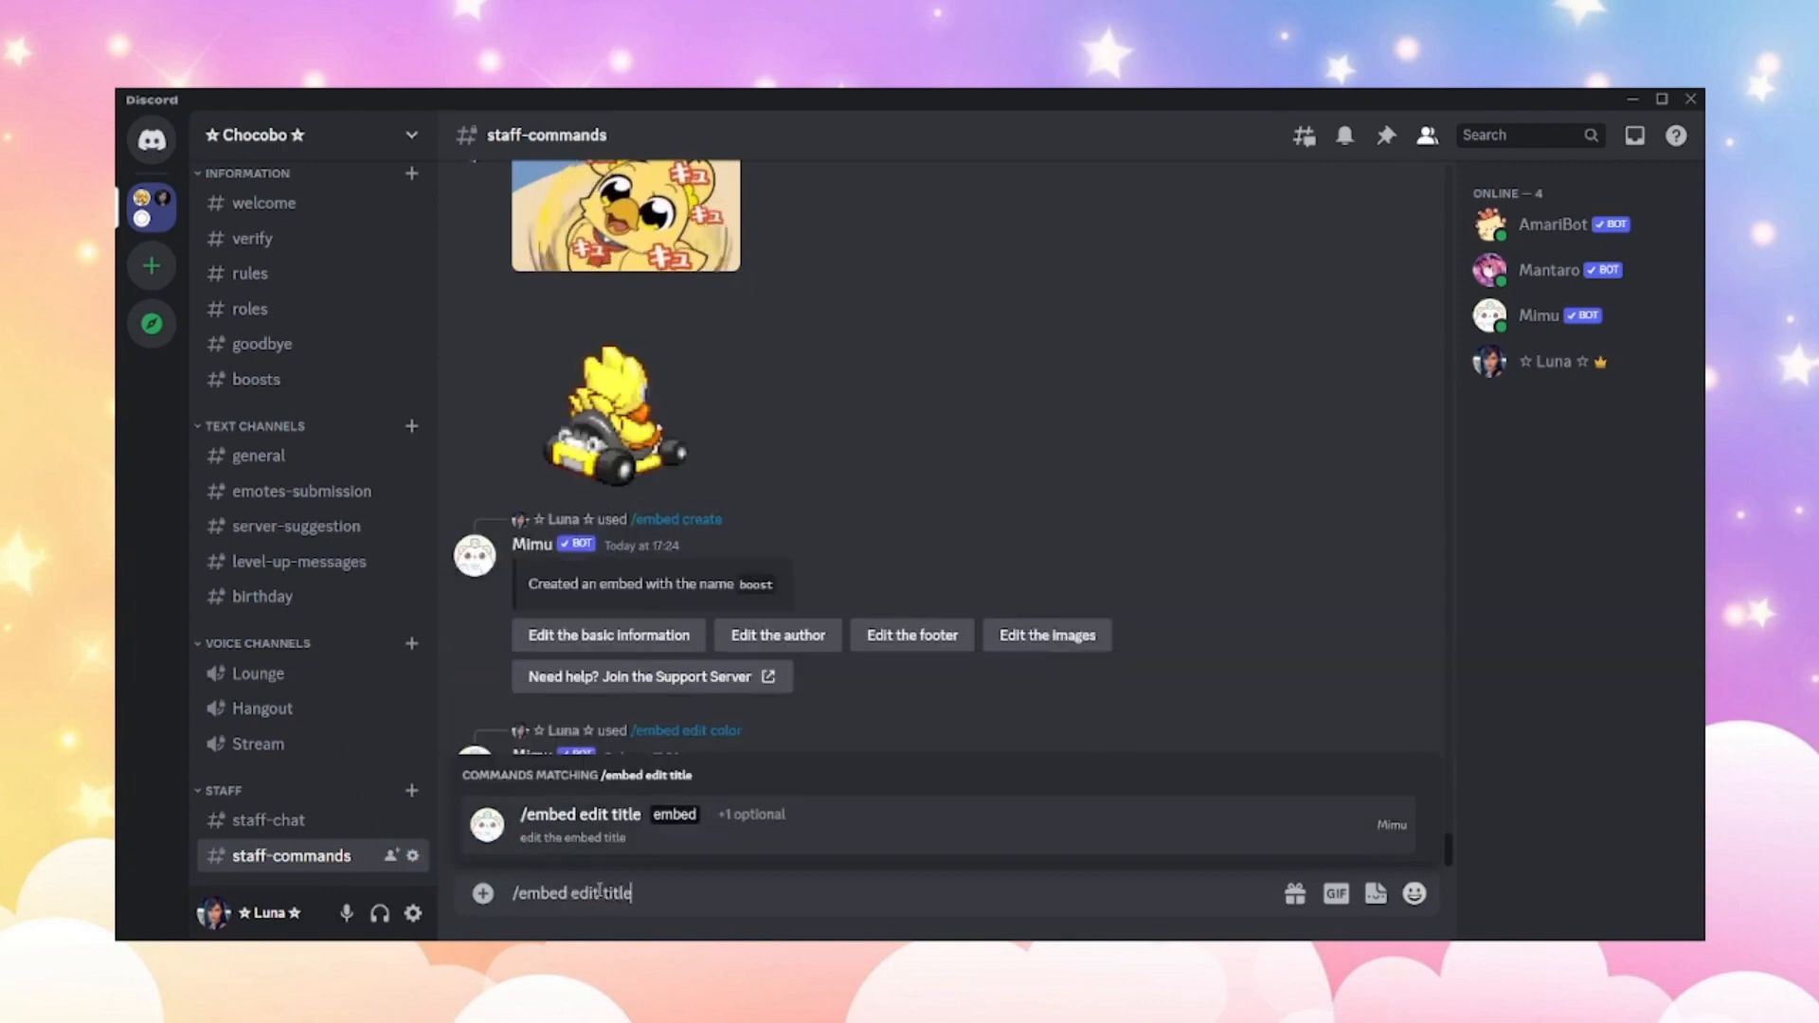
key("Tab")
key("Down")
key("Down")
key("Down")
key("Tab")
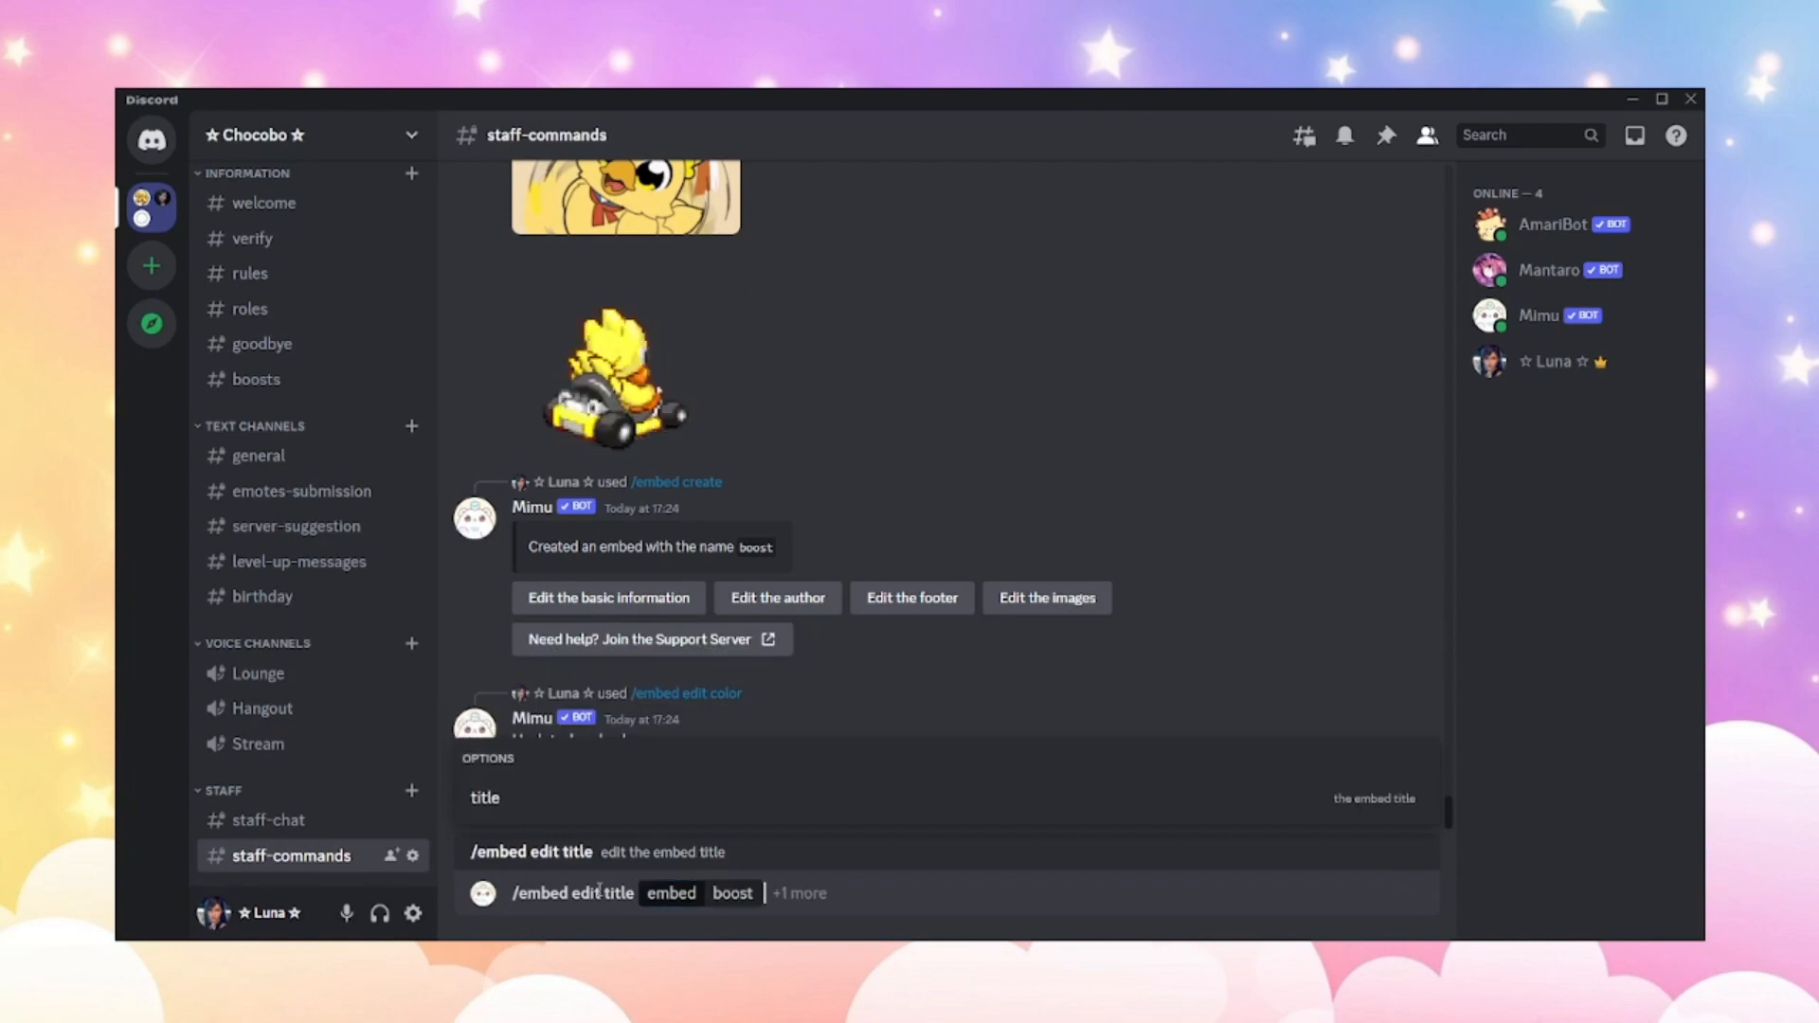
key("Tab")
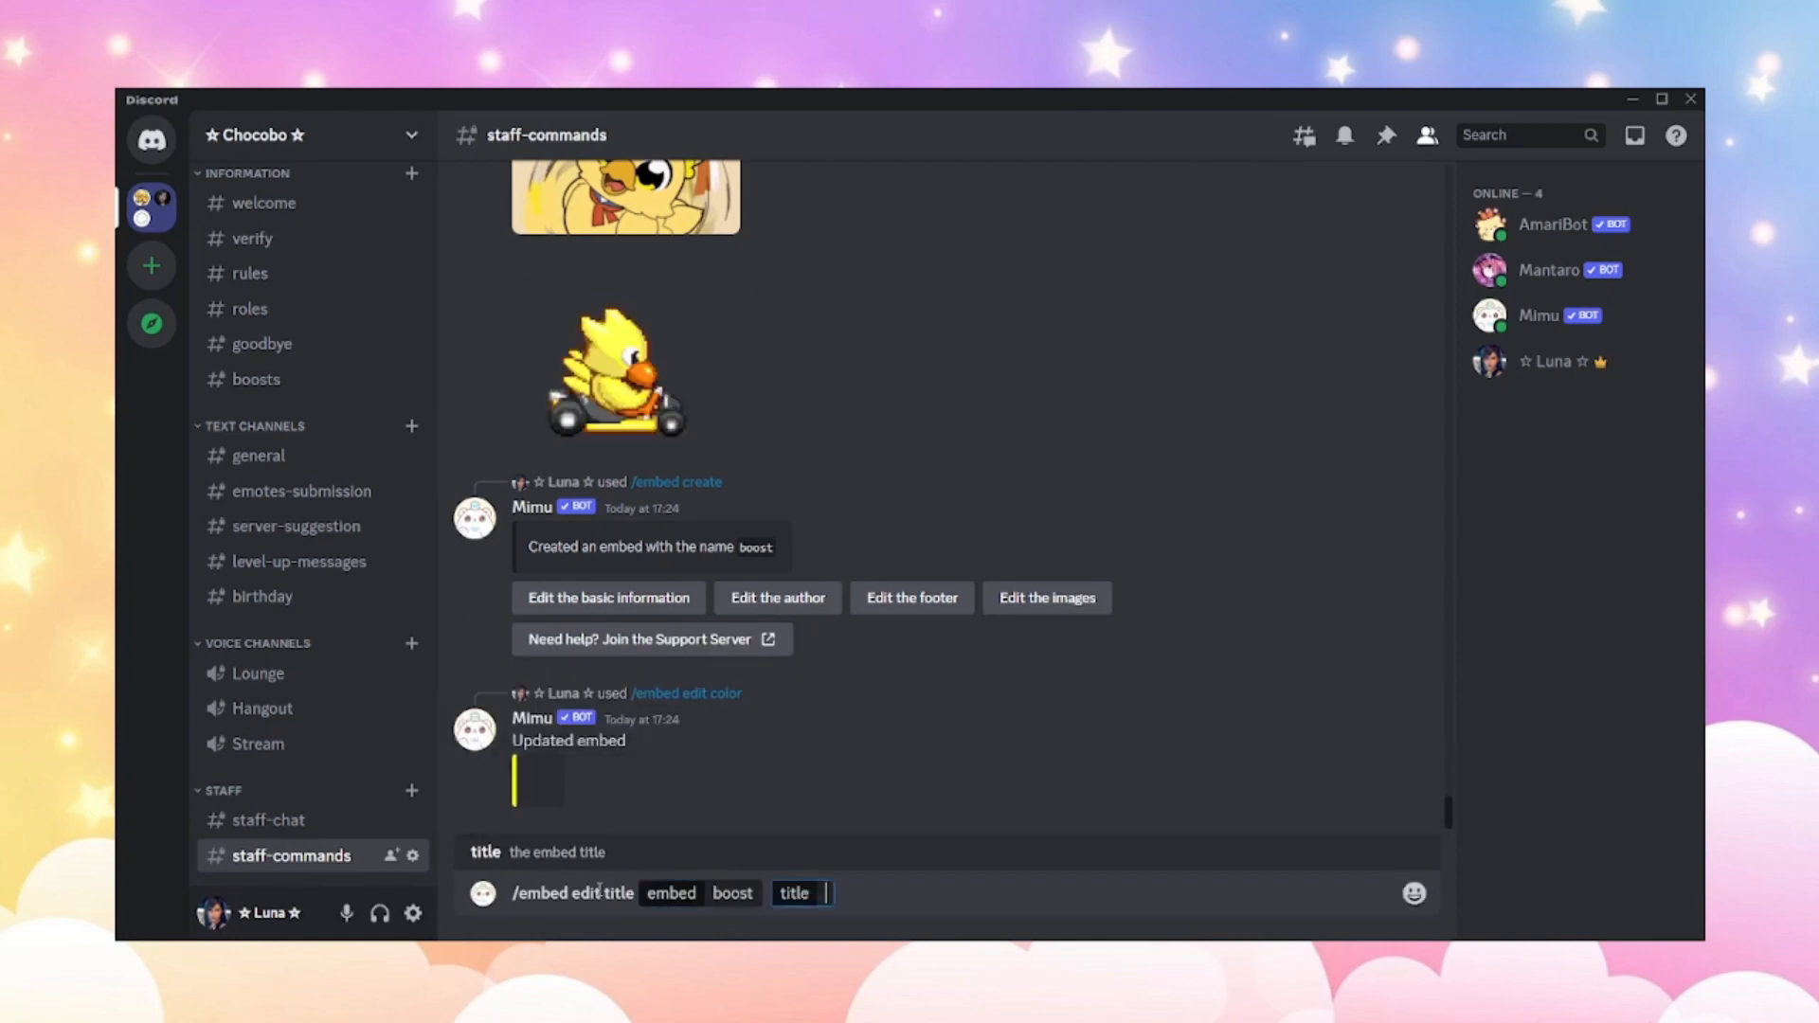
type("**Thank you for boosting us!**")
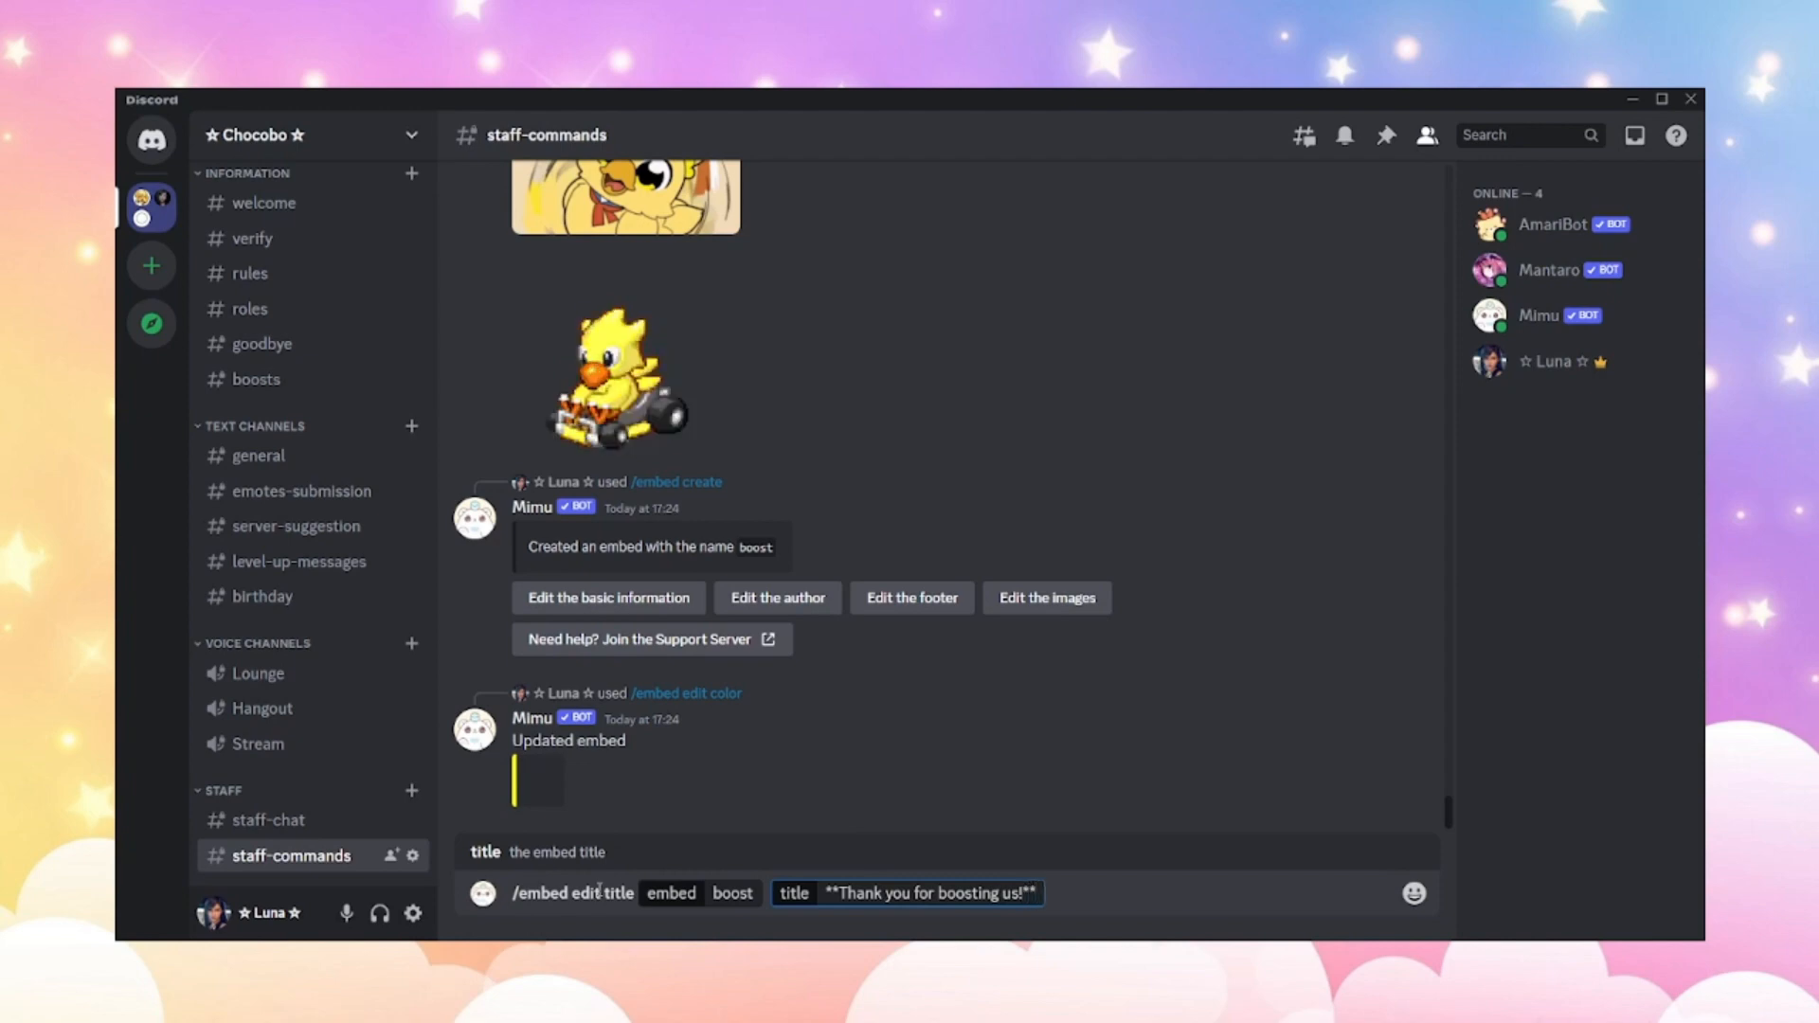
key("Return")
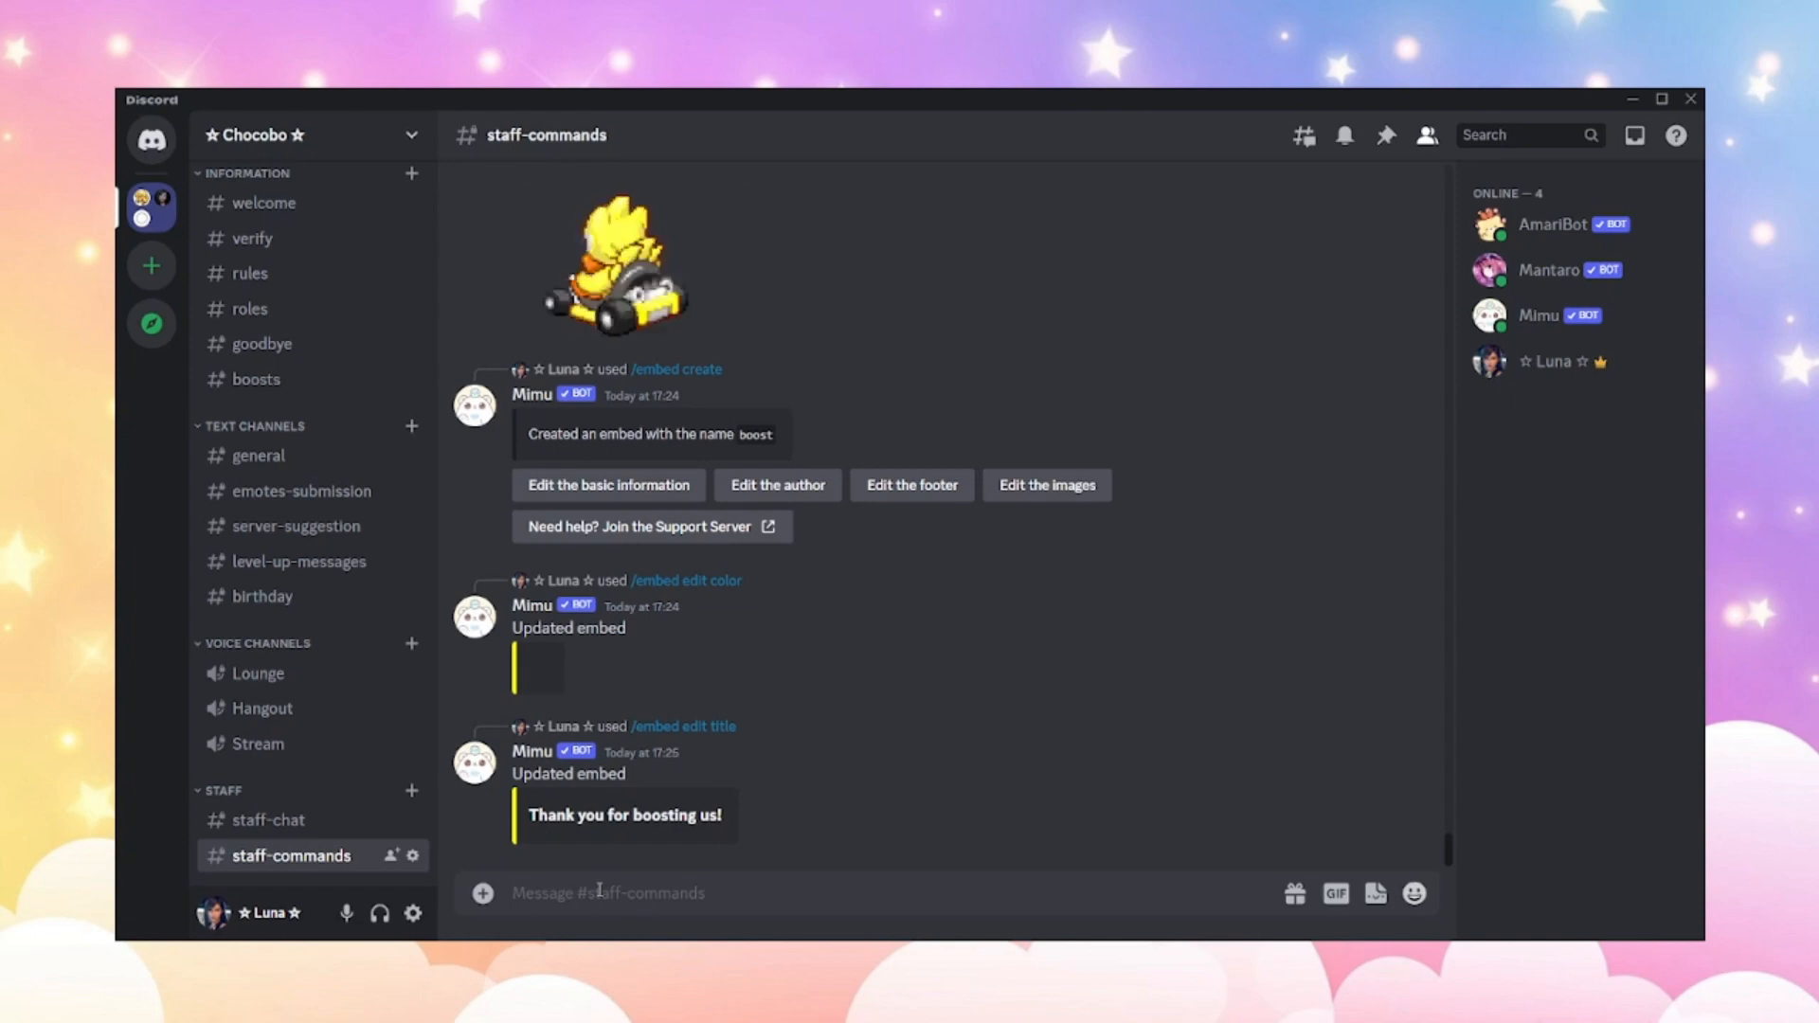
Enter the /embed edit description command in the staff-commands message box without sending it.
type("/")
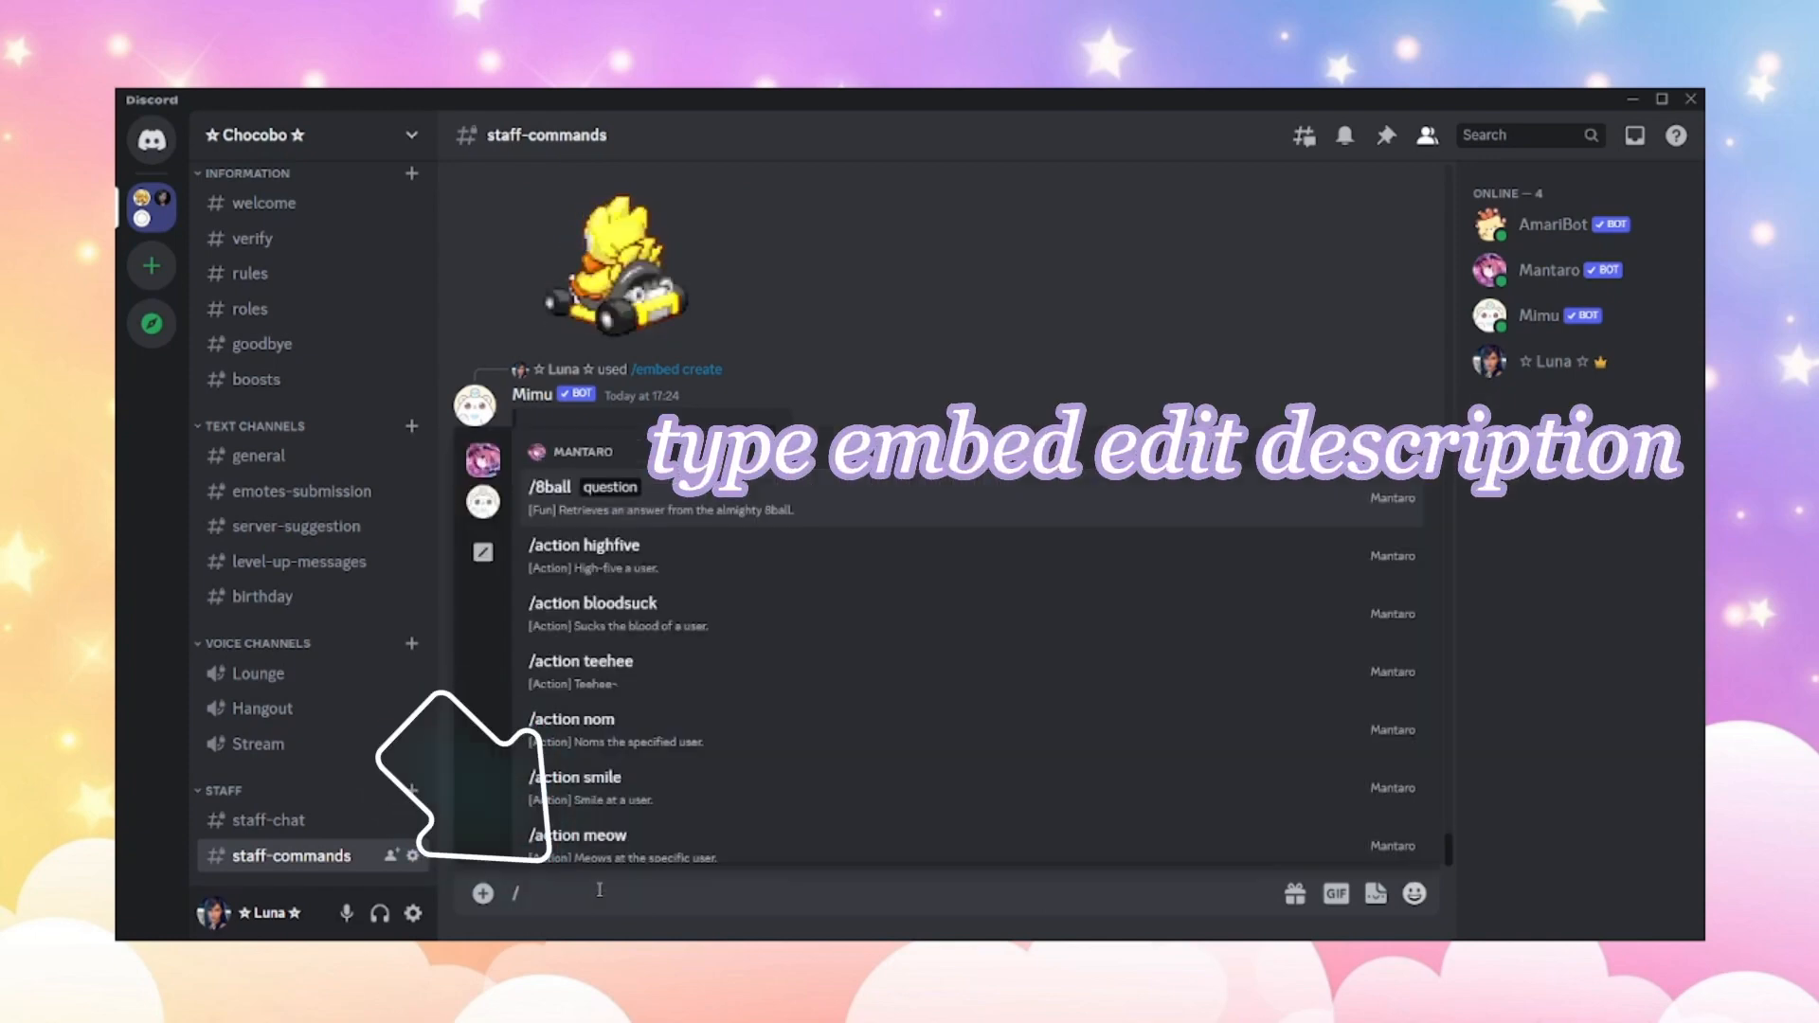
type("emb")
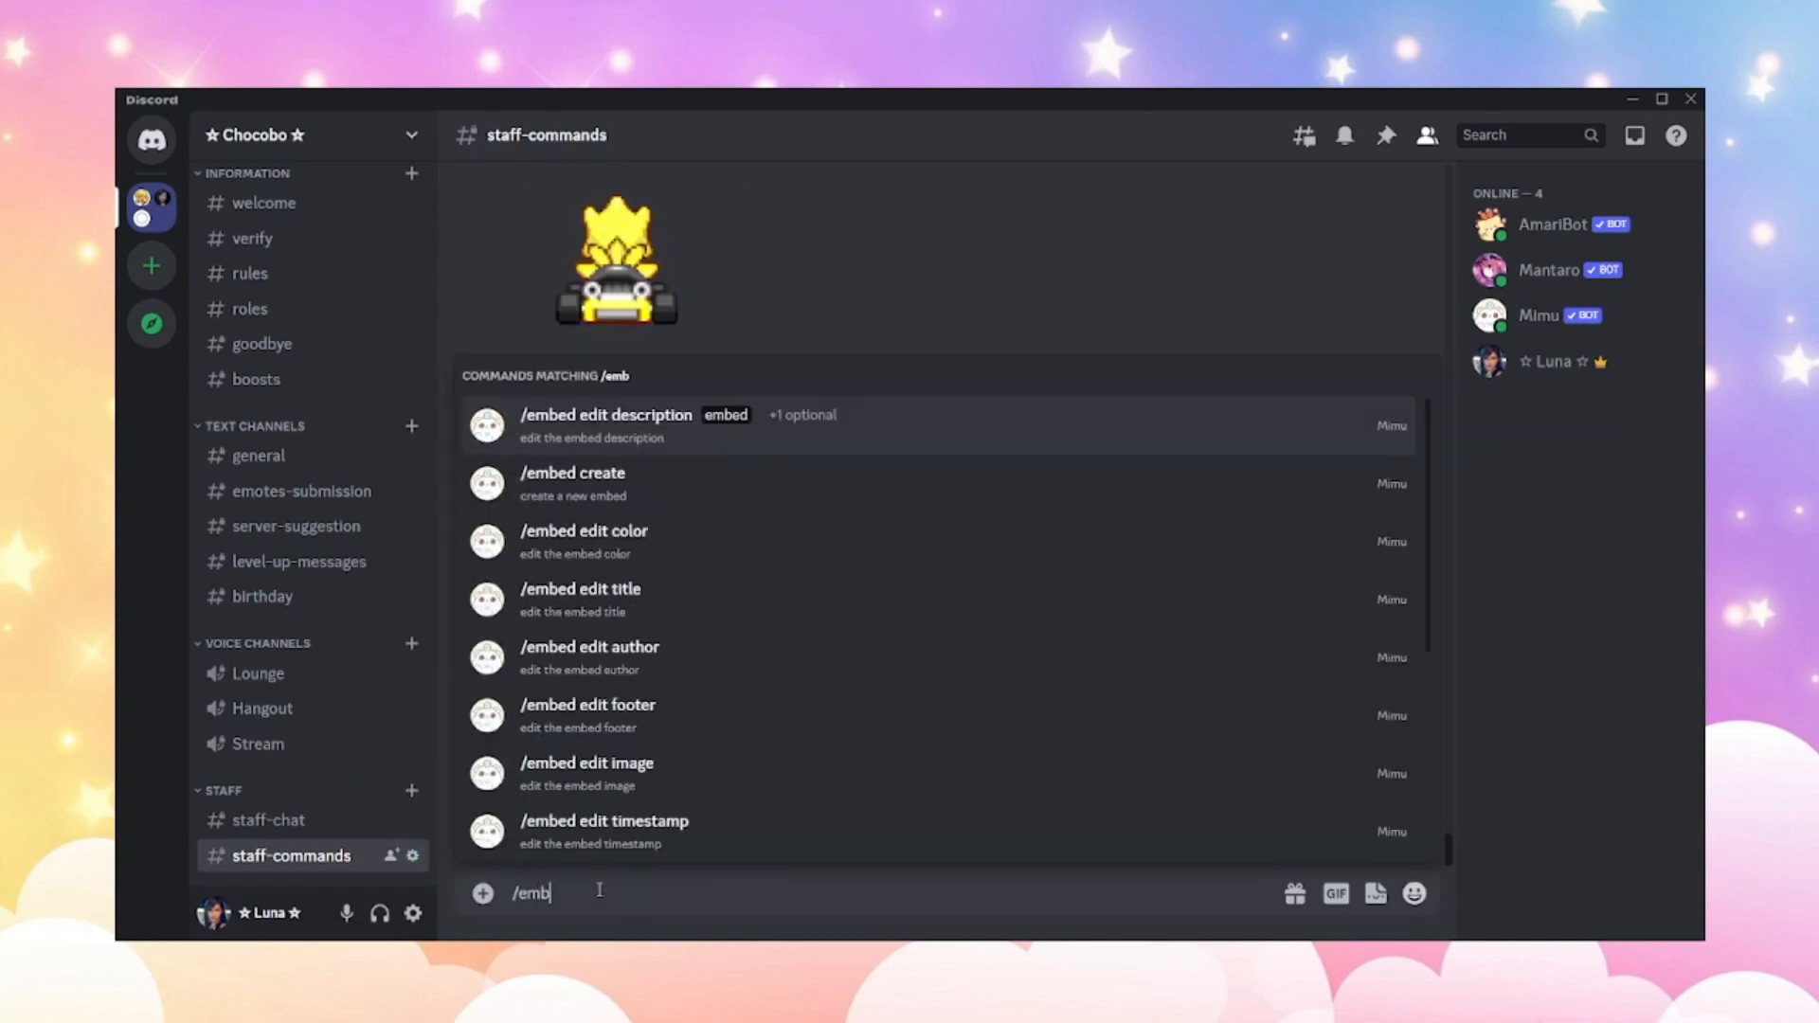
type("ed edit")
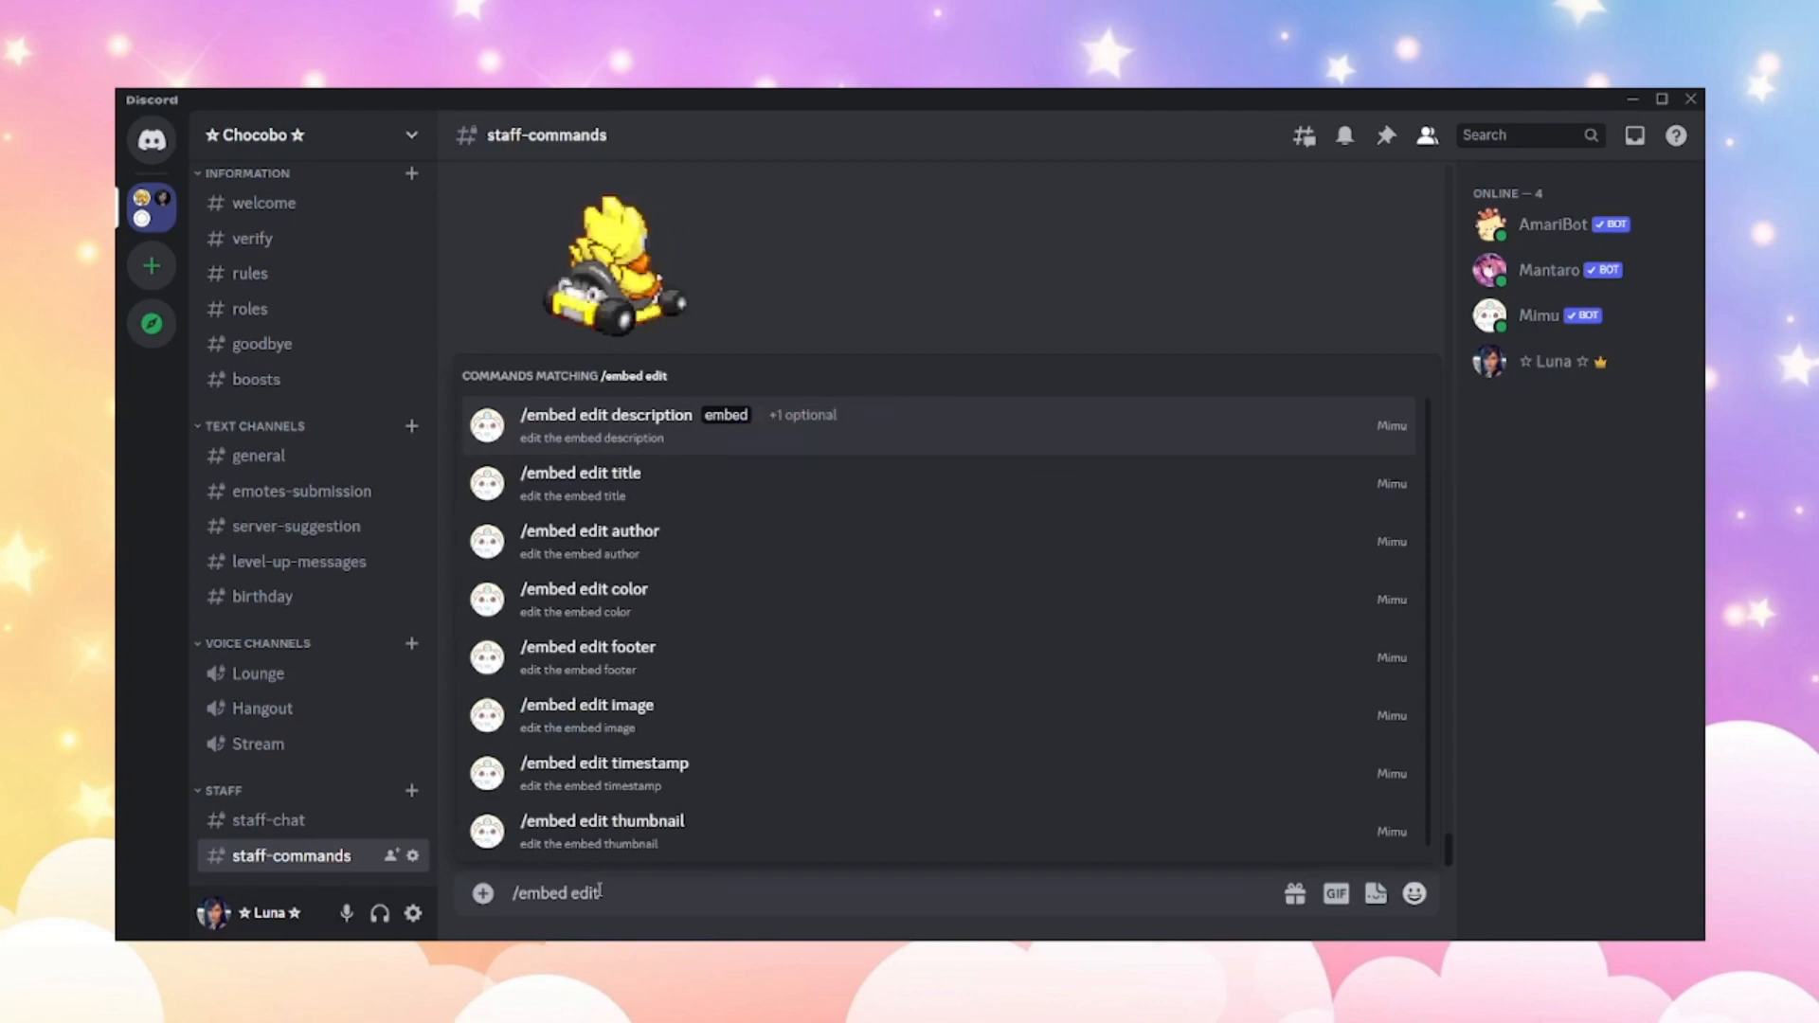
type(" desc")
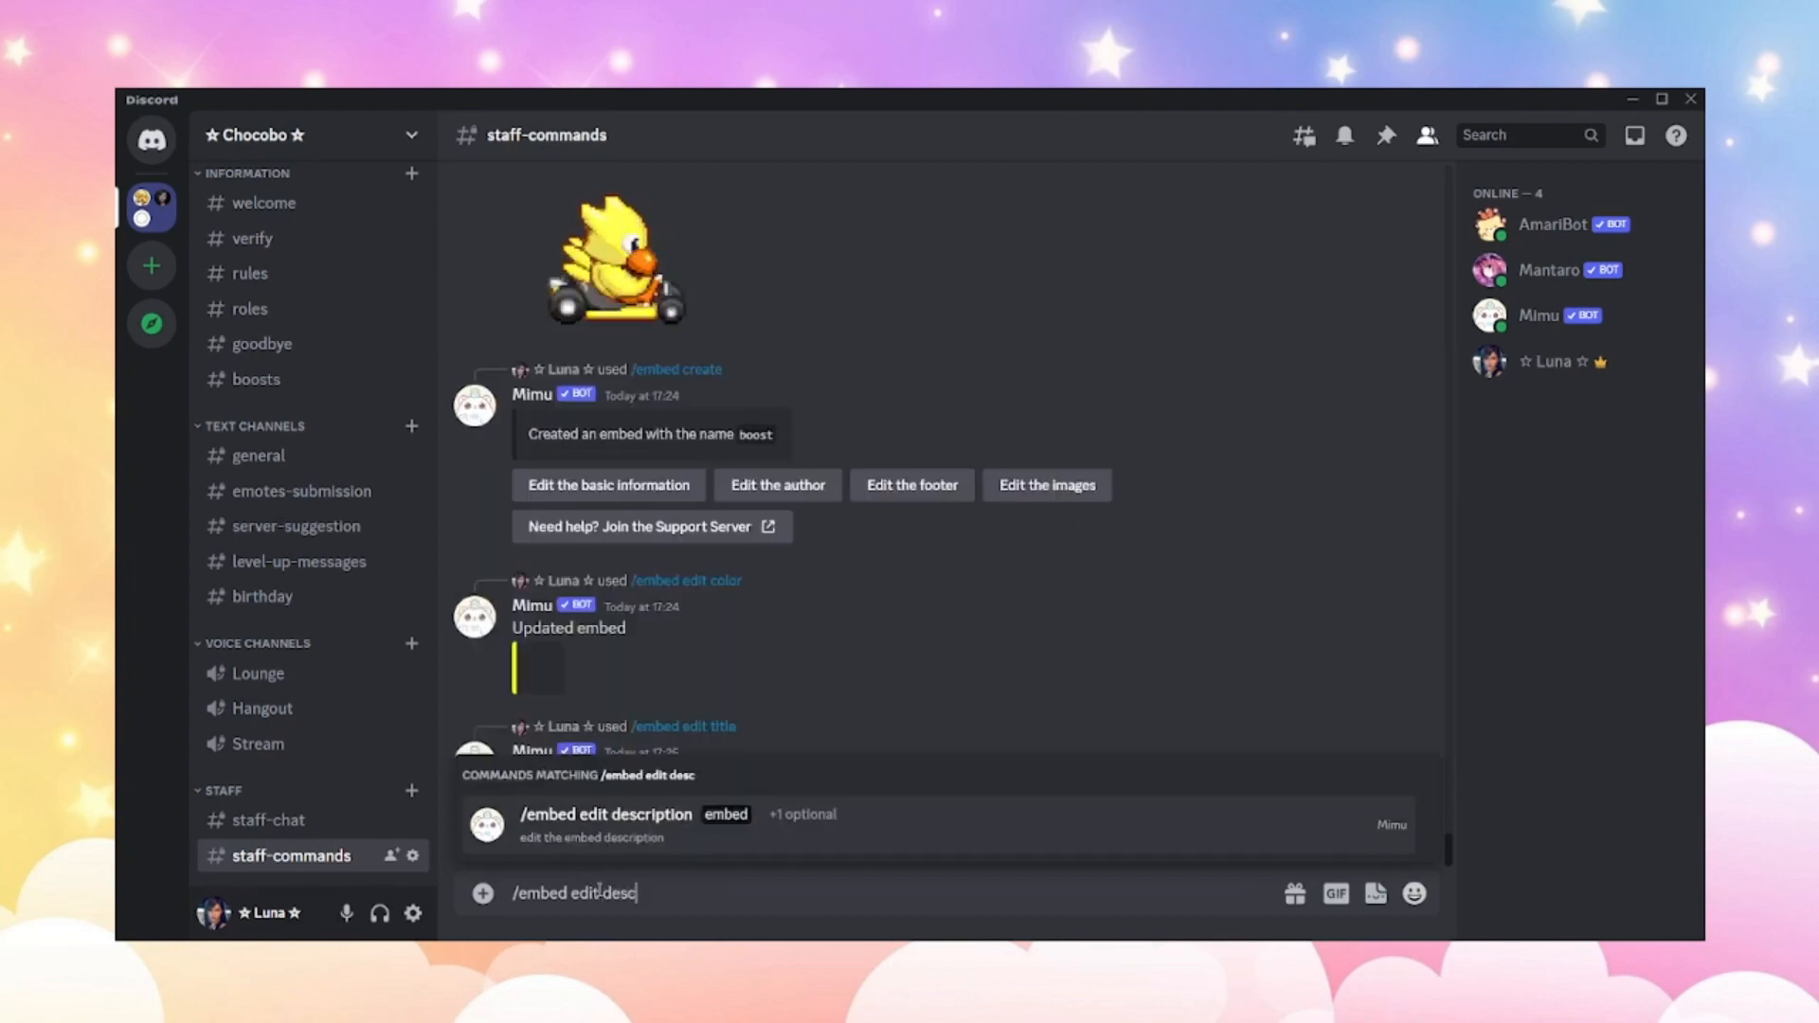
type("ription")
key("Tab")
Rewrite the draft as plain text without the slash, reading "embed edit description embed:boost description:", followed by a blank line.
type("em")
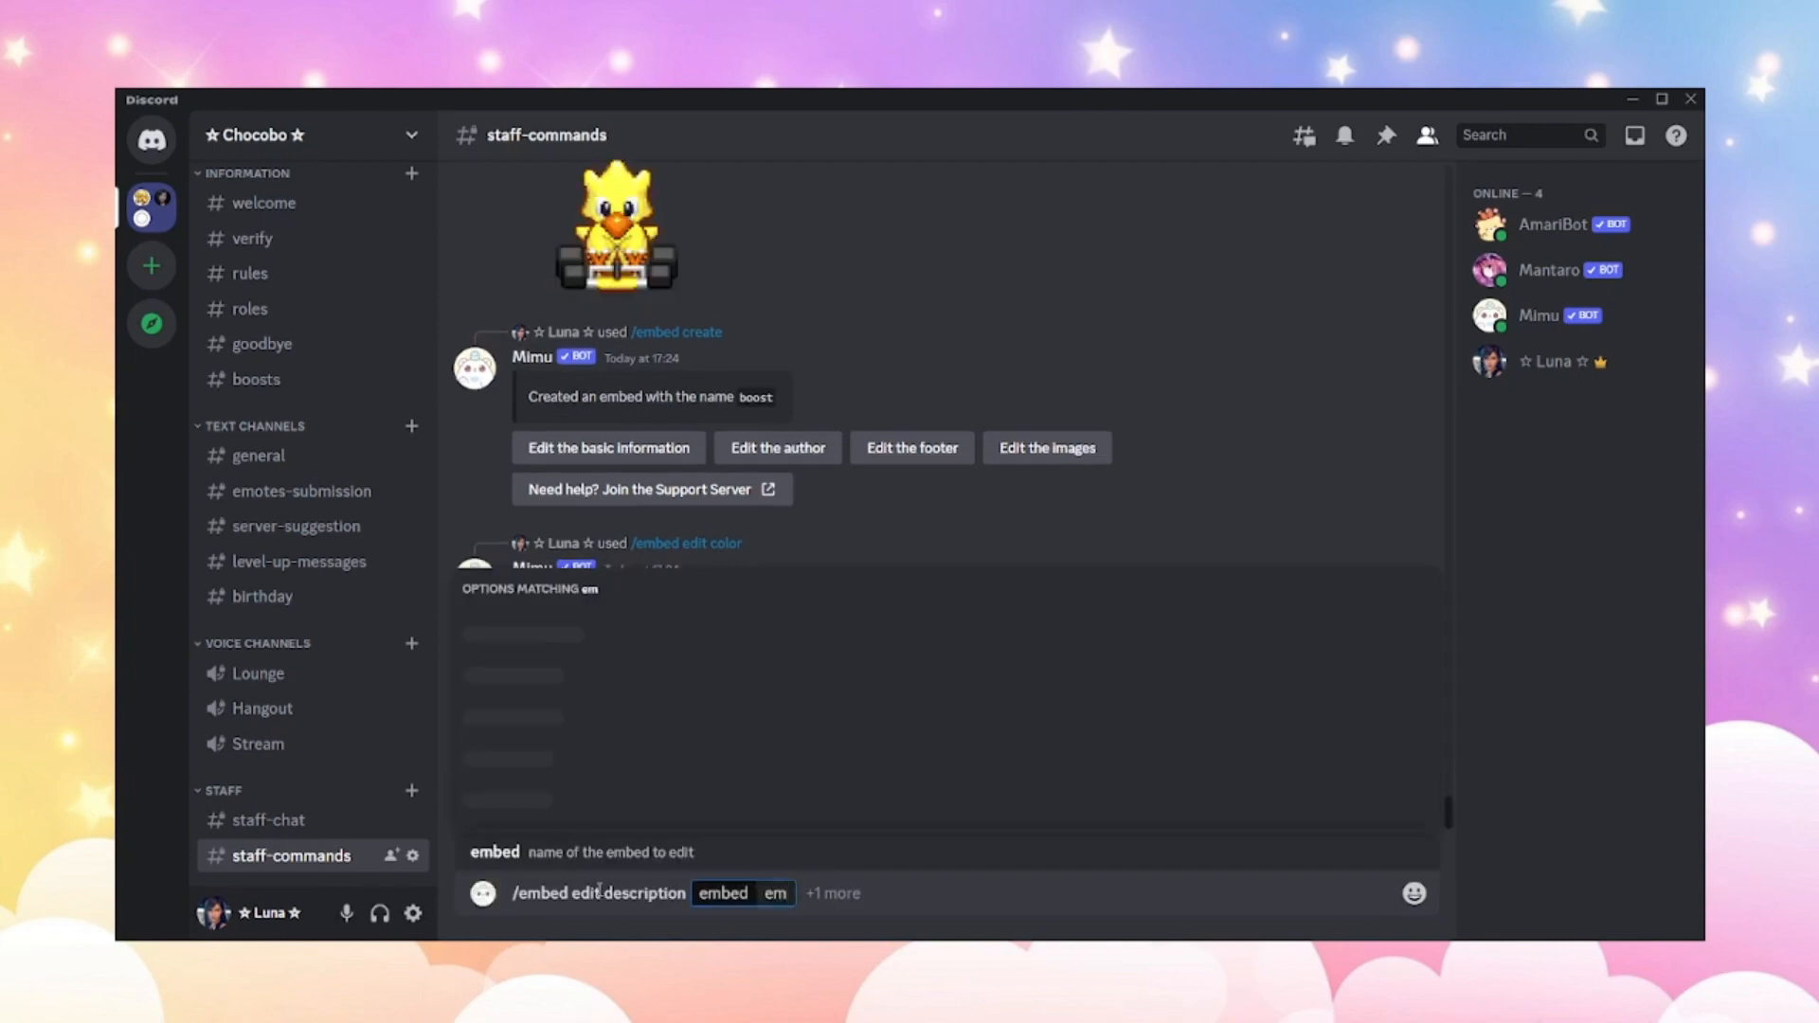
key("BackSpace")
key("BackSpace")
key("BackSpace")
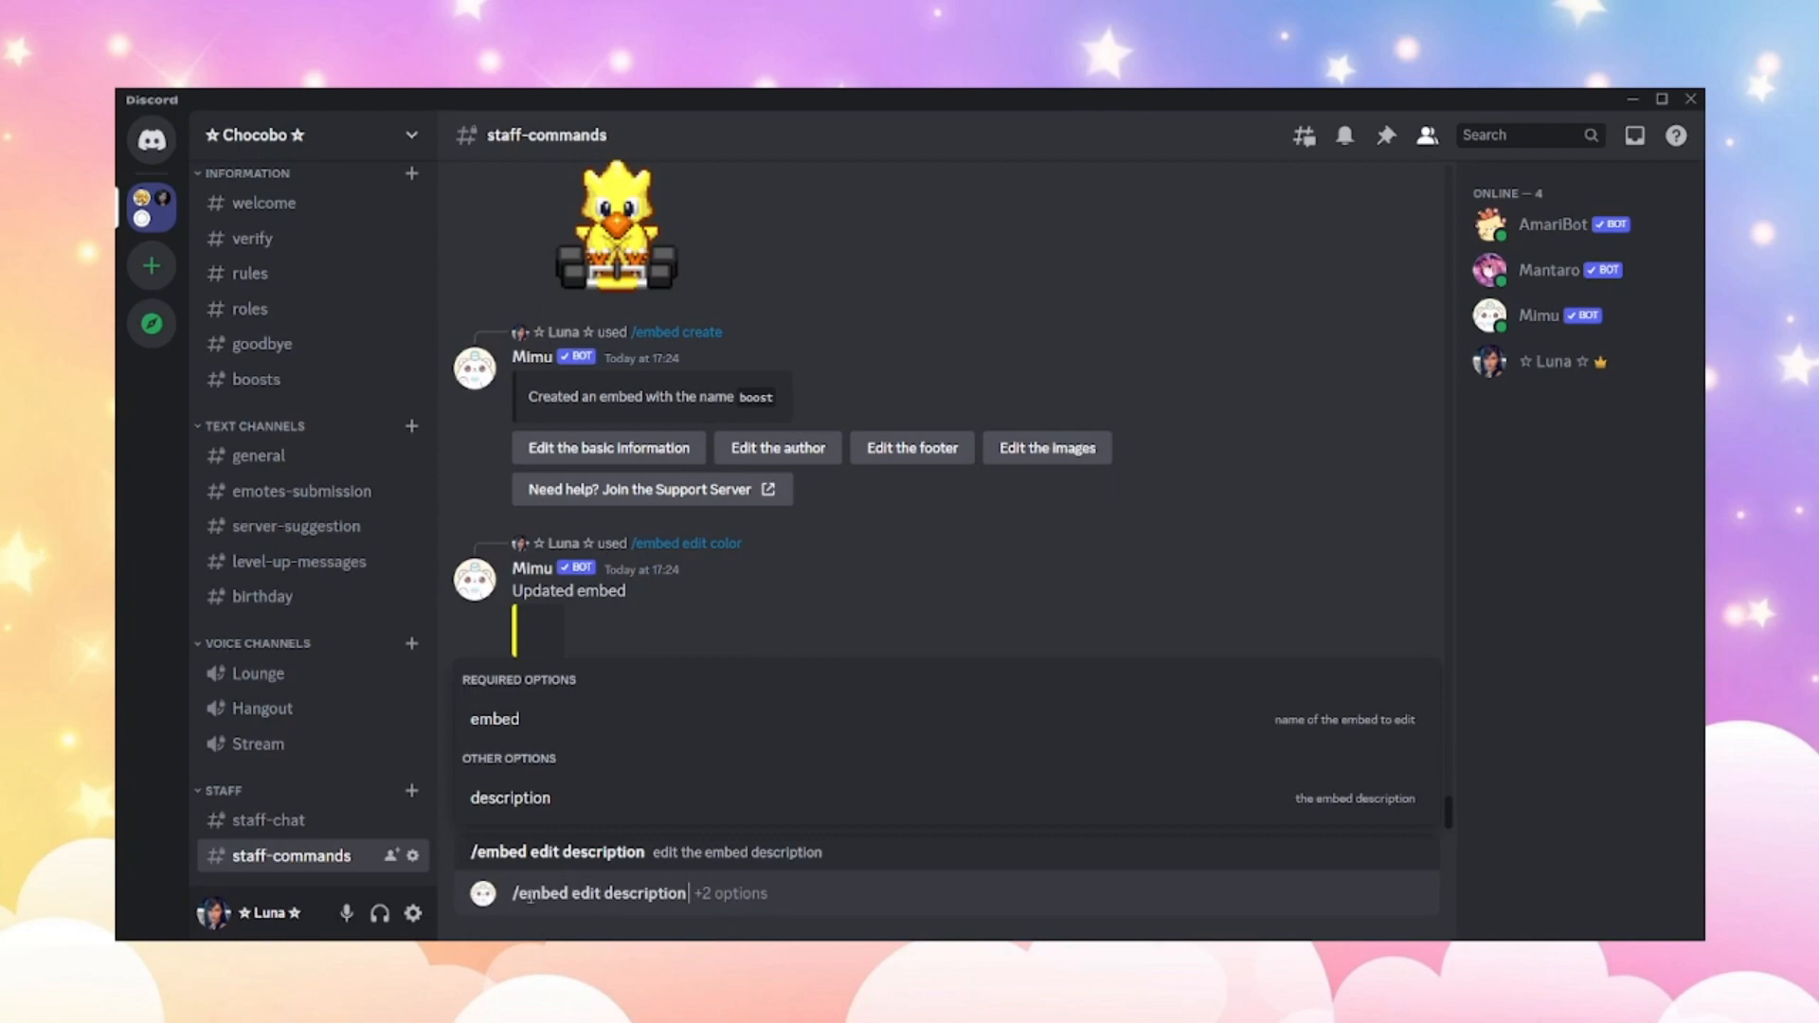
left_click(522, 891)
key("BackSpace")
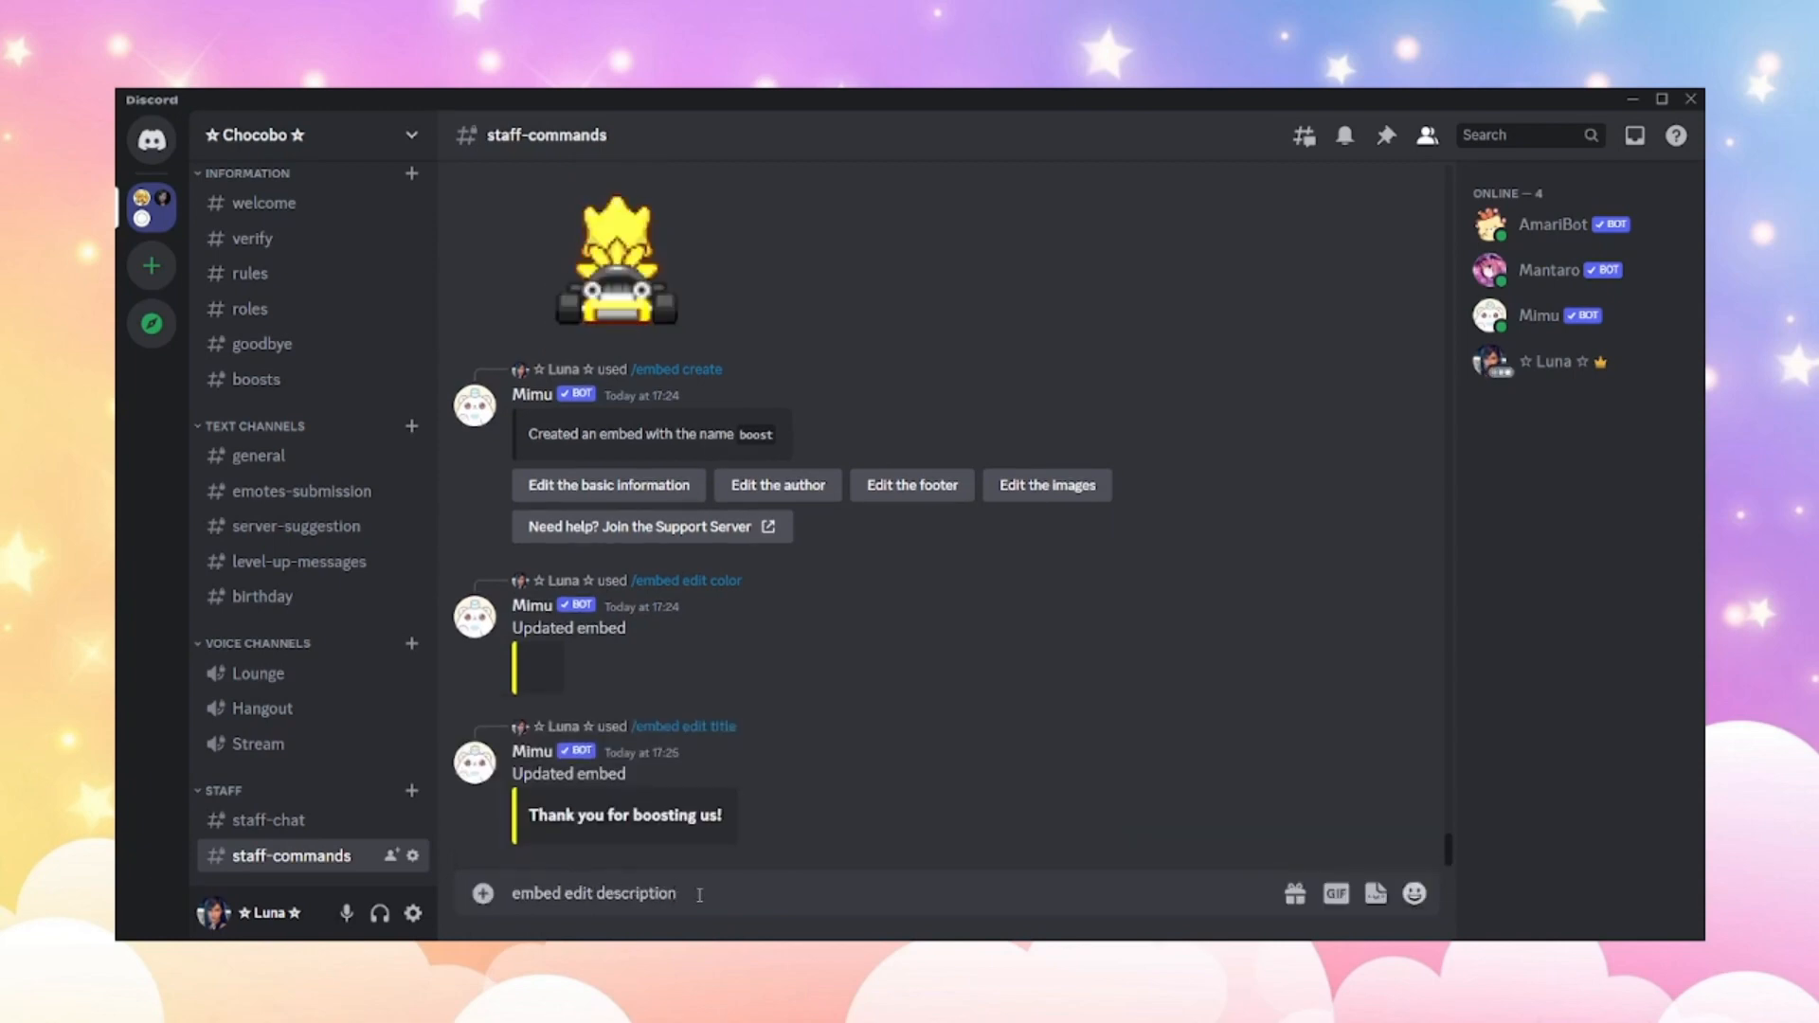
type("embed:")
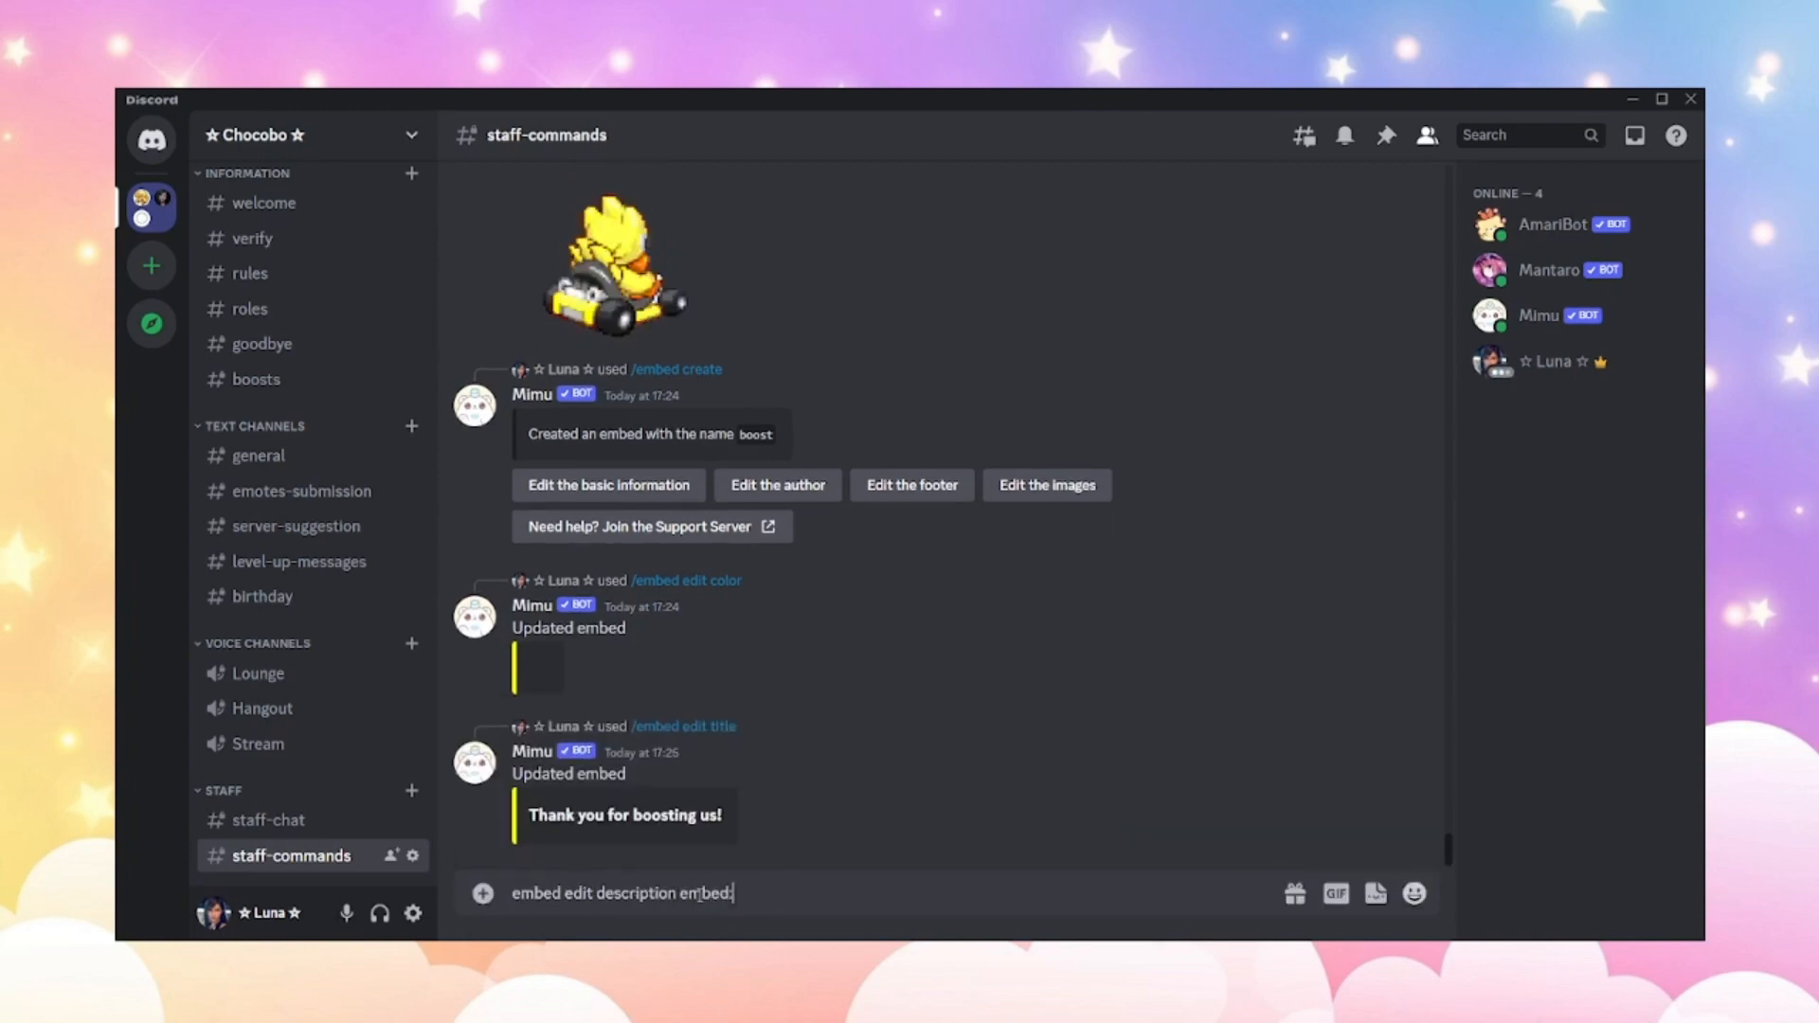
type("boost description:")
key("shift+Return")
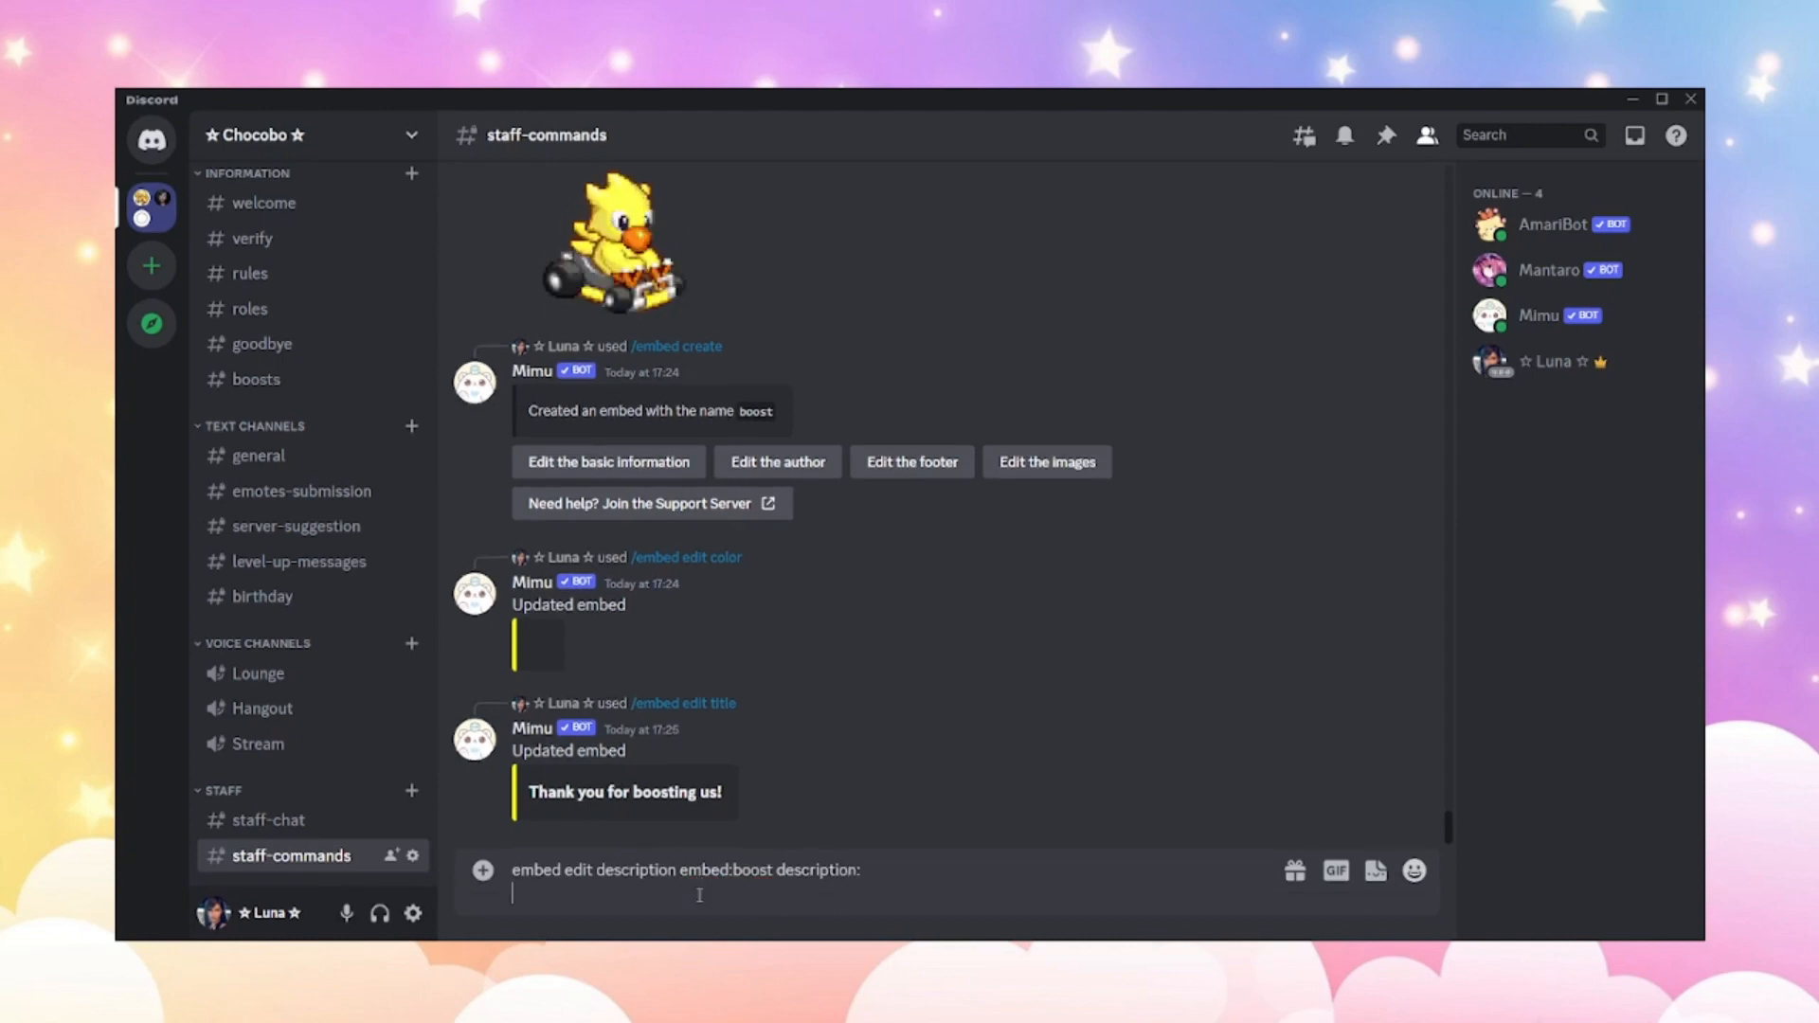
key("shift+Return")
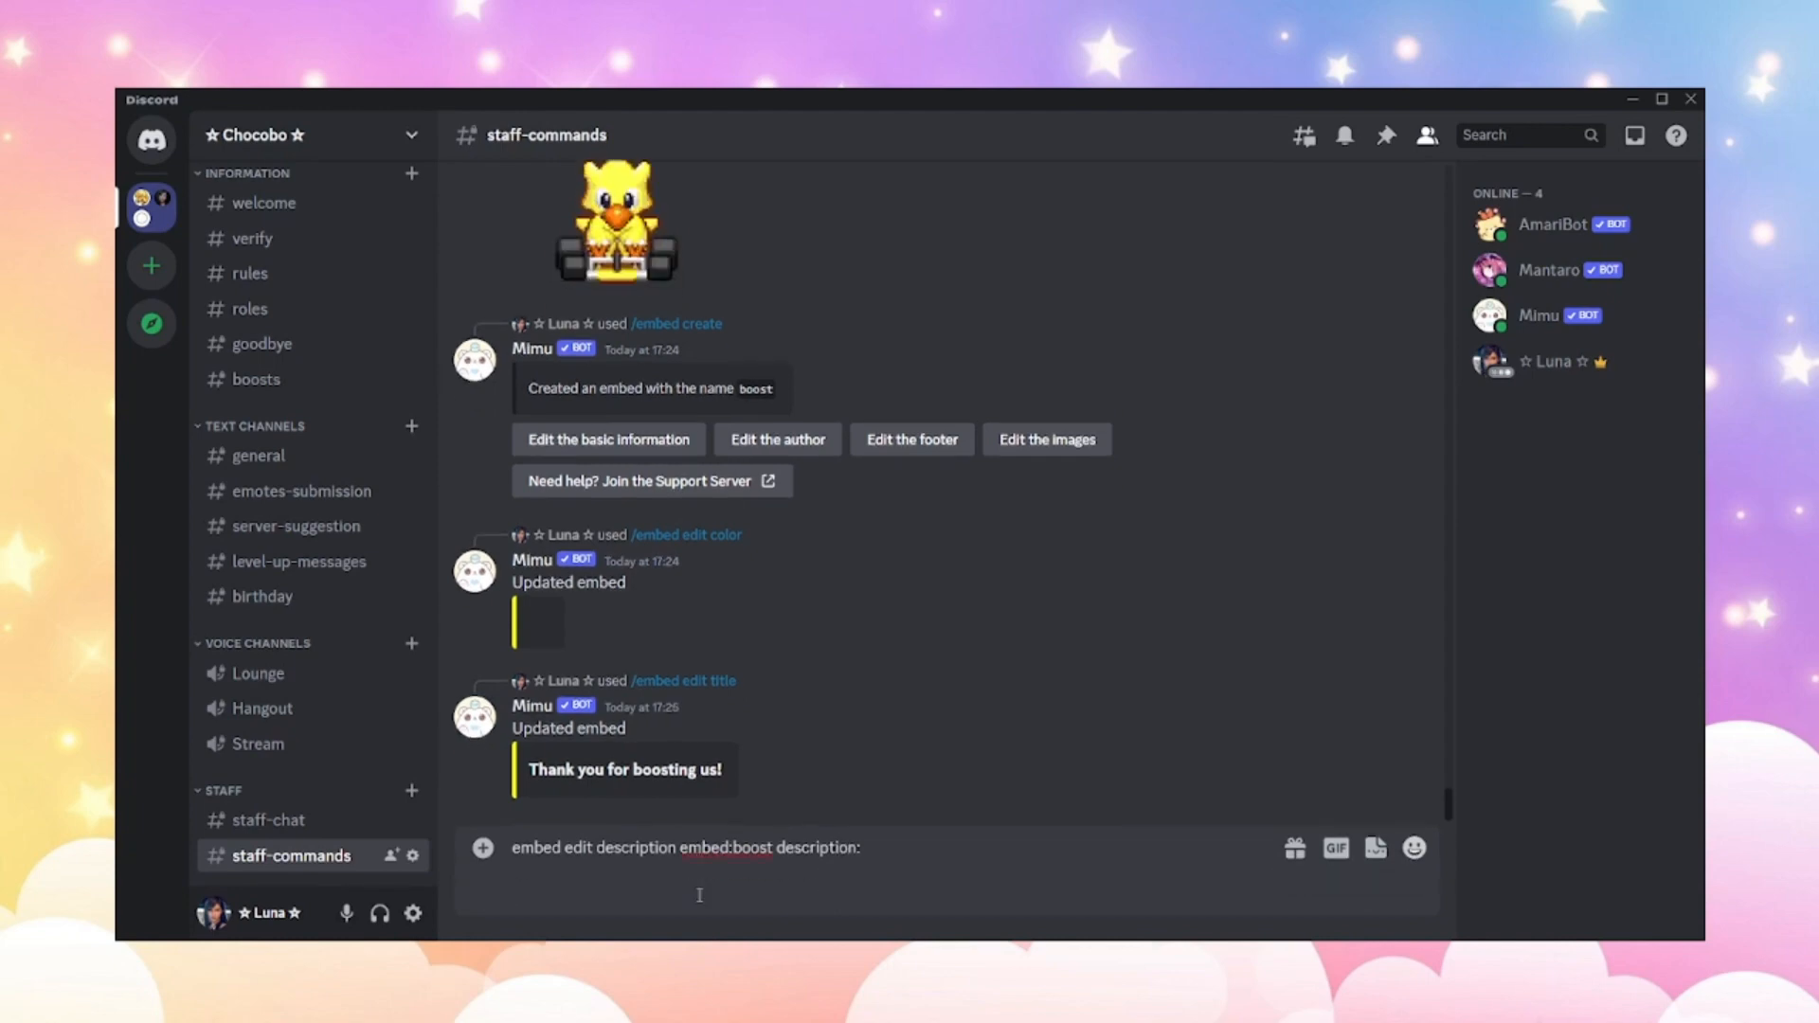
Add the description line "{server_name} currently has {server_boostcount} boosts!" to the draft, followed by a blank line.
type("{server_name} currently has {server_")
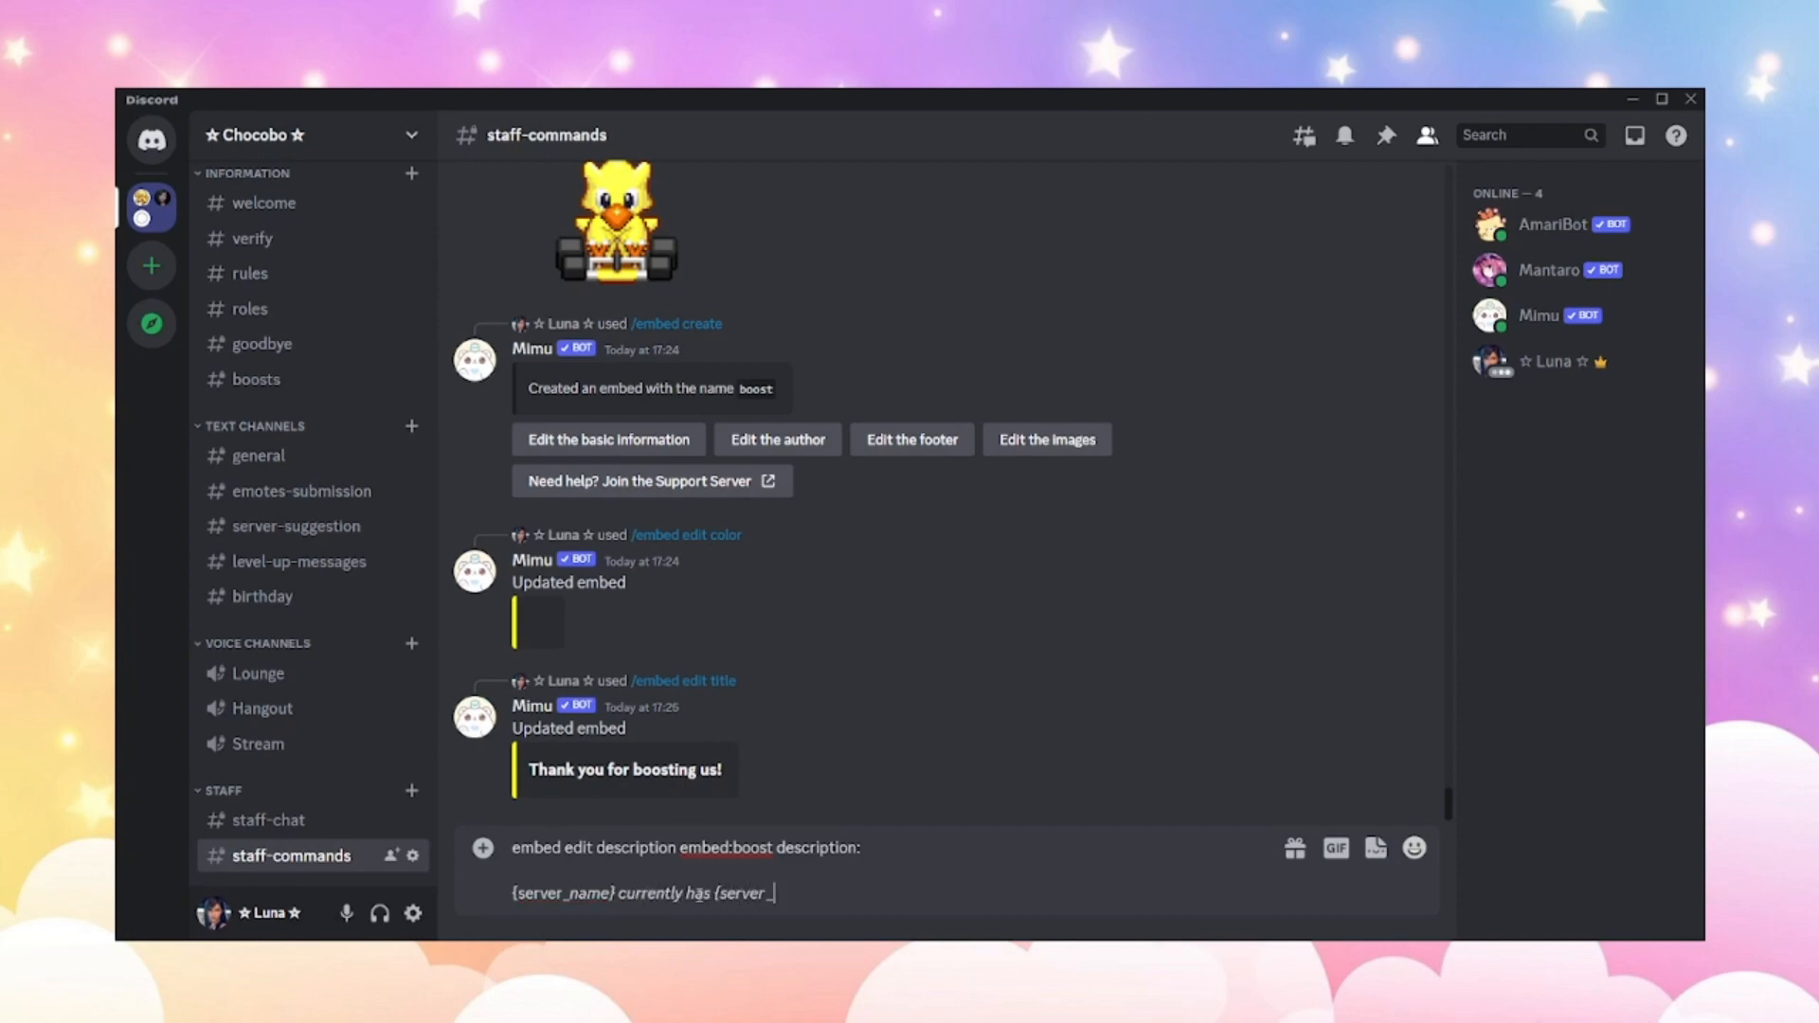
type("boostcou")
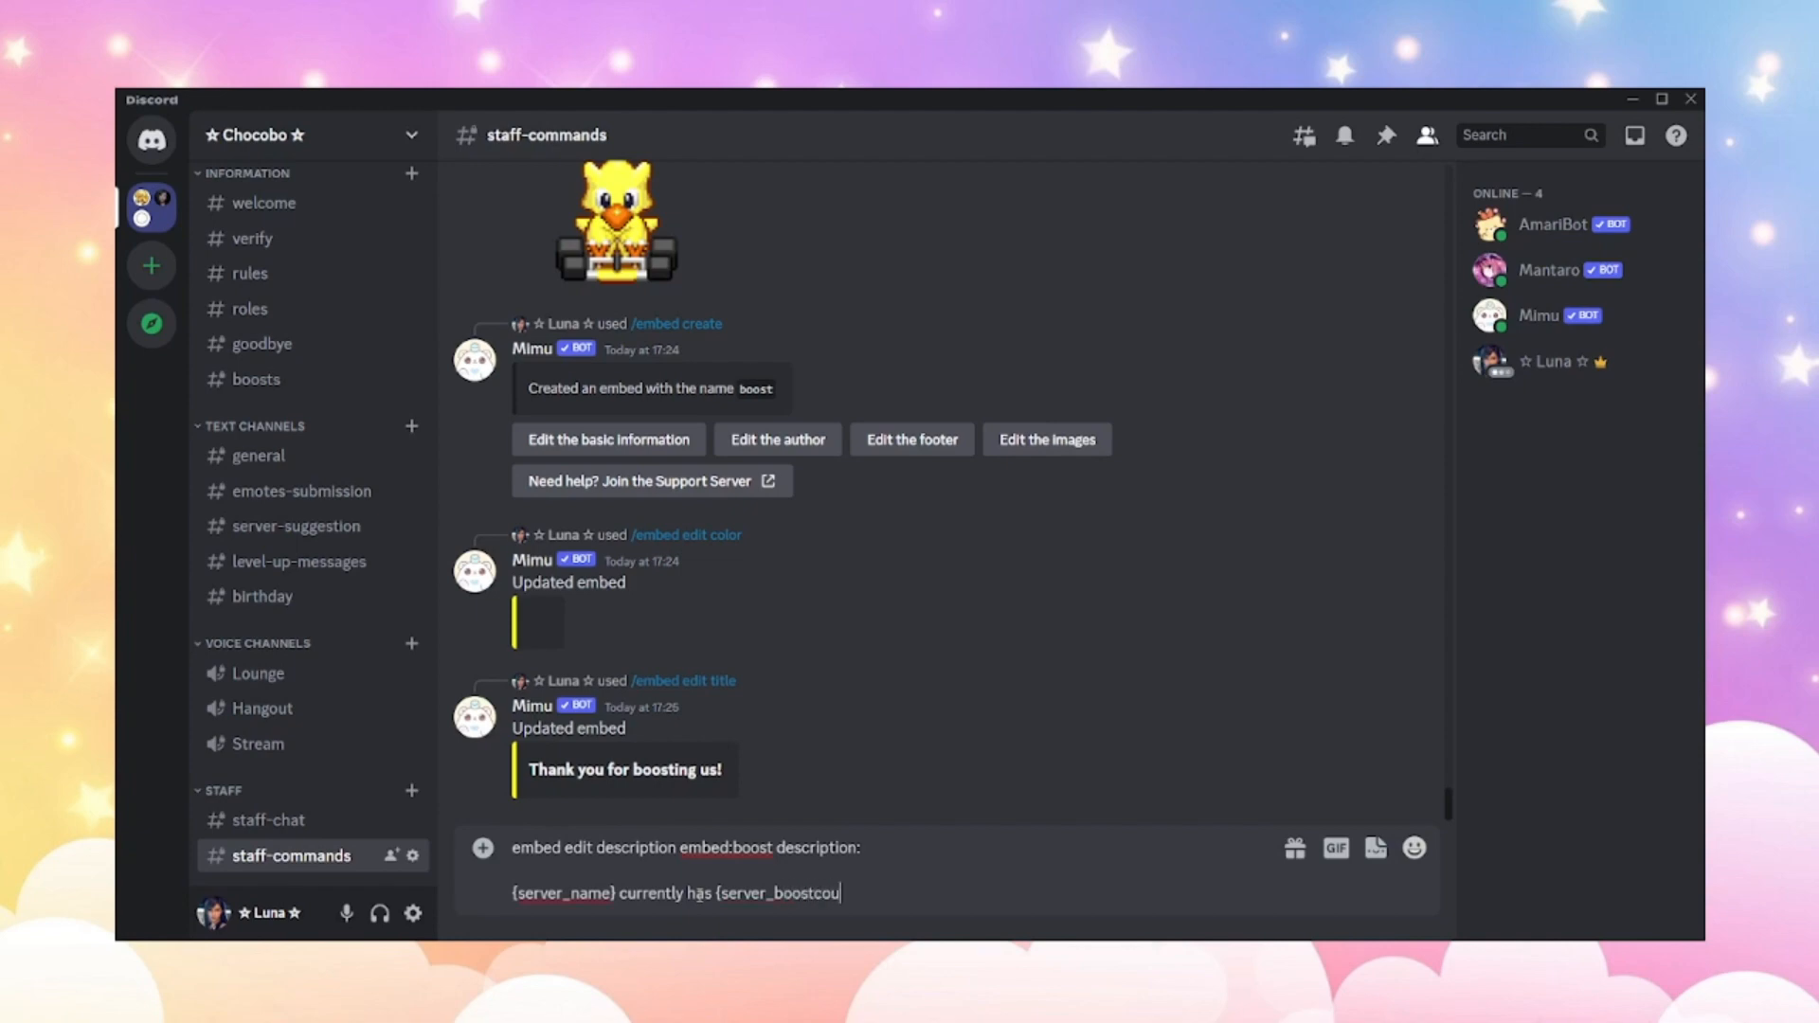
type("nt} boosts!")
key("shift+Return")
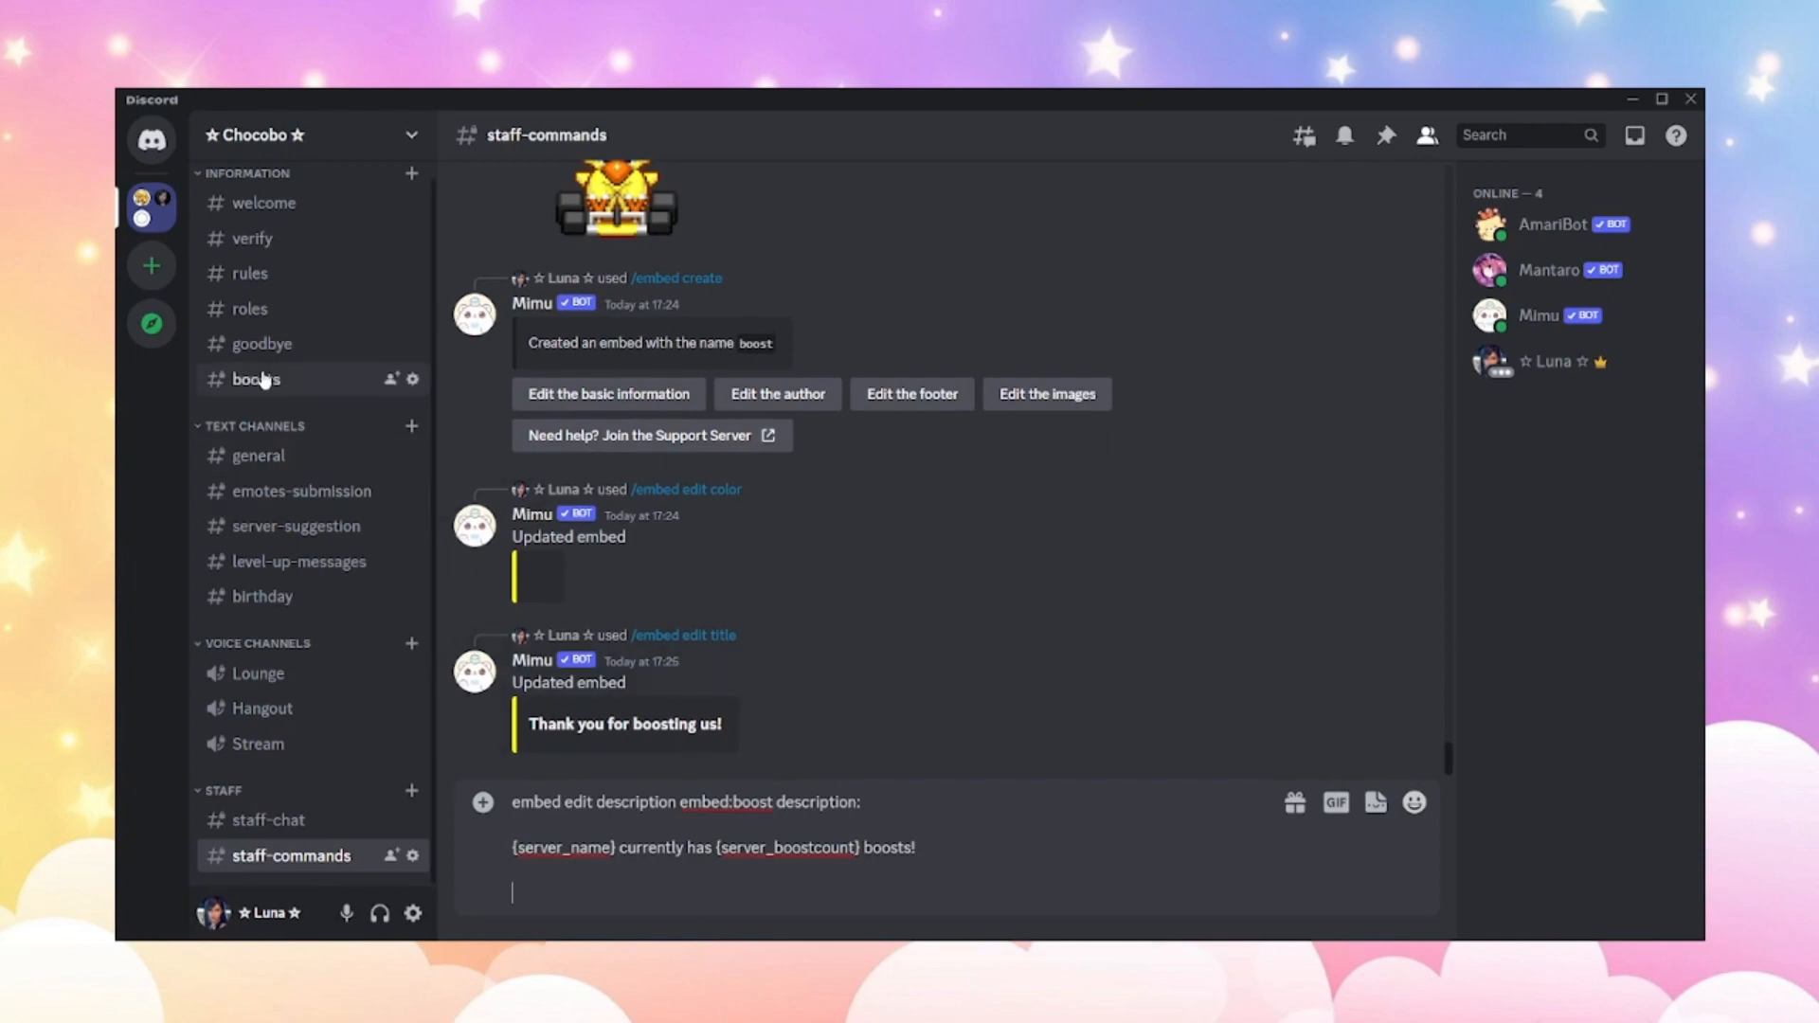
Create a private text channel named booster-perks in the Information category.
left_click(414, 176)
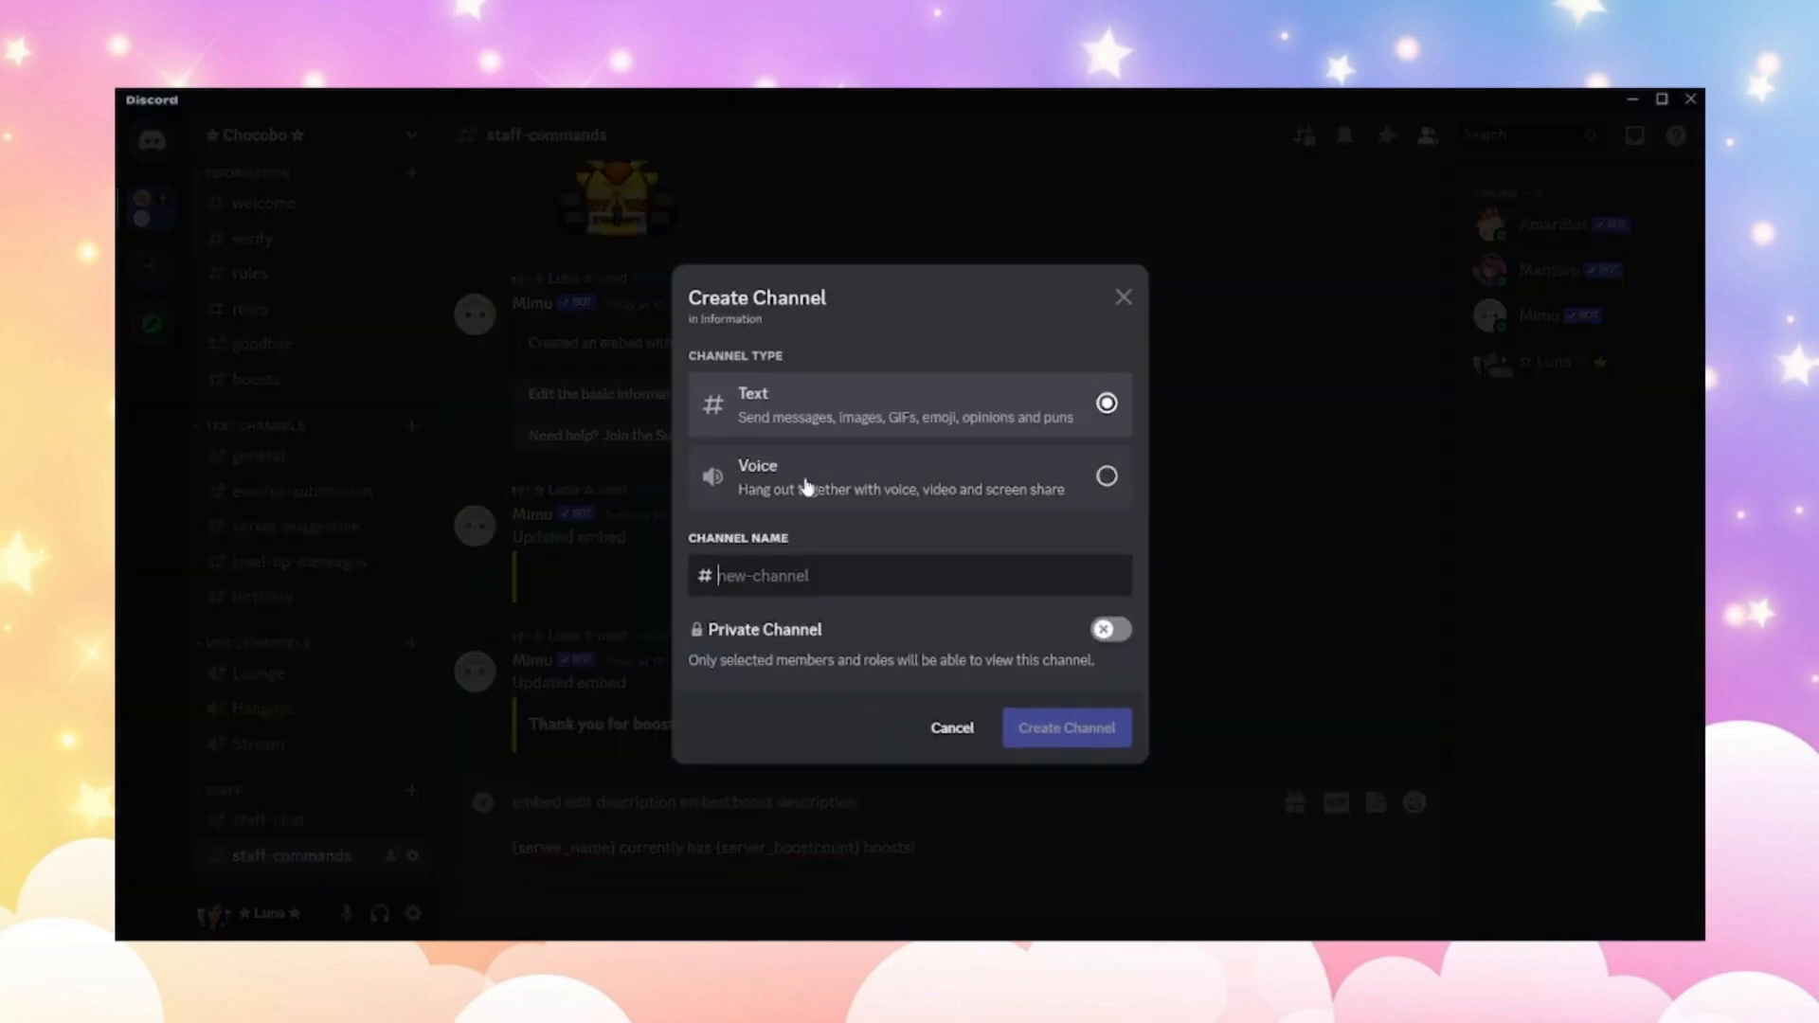
type("booster")
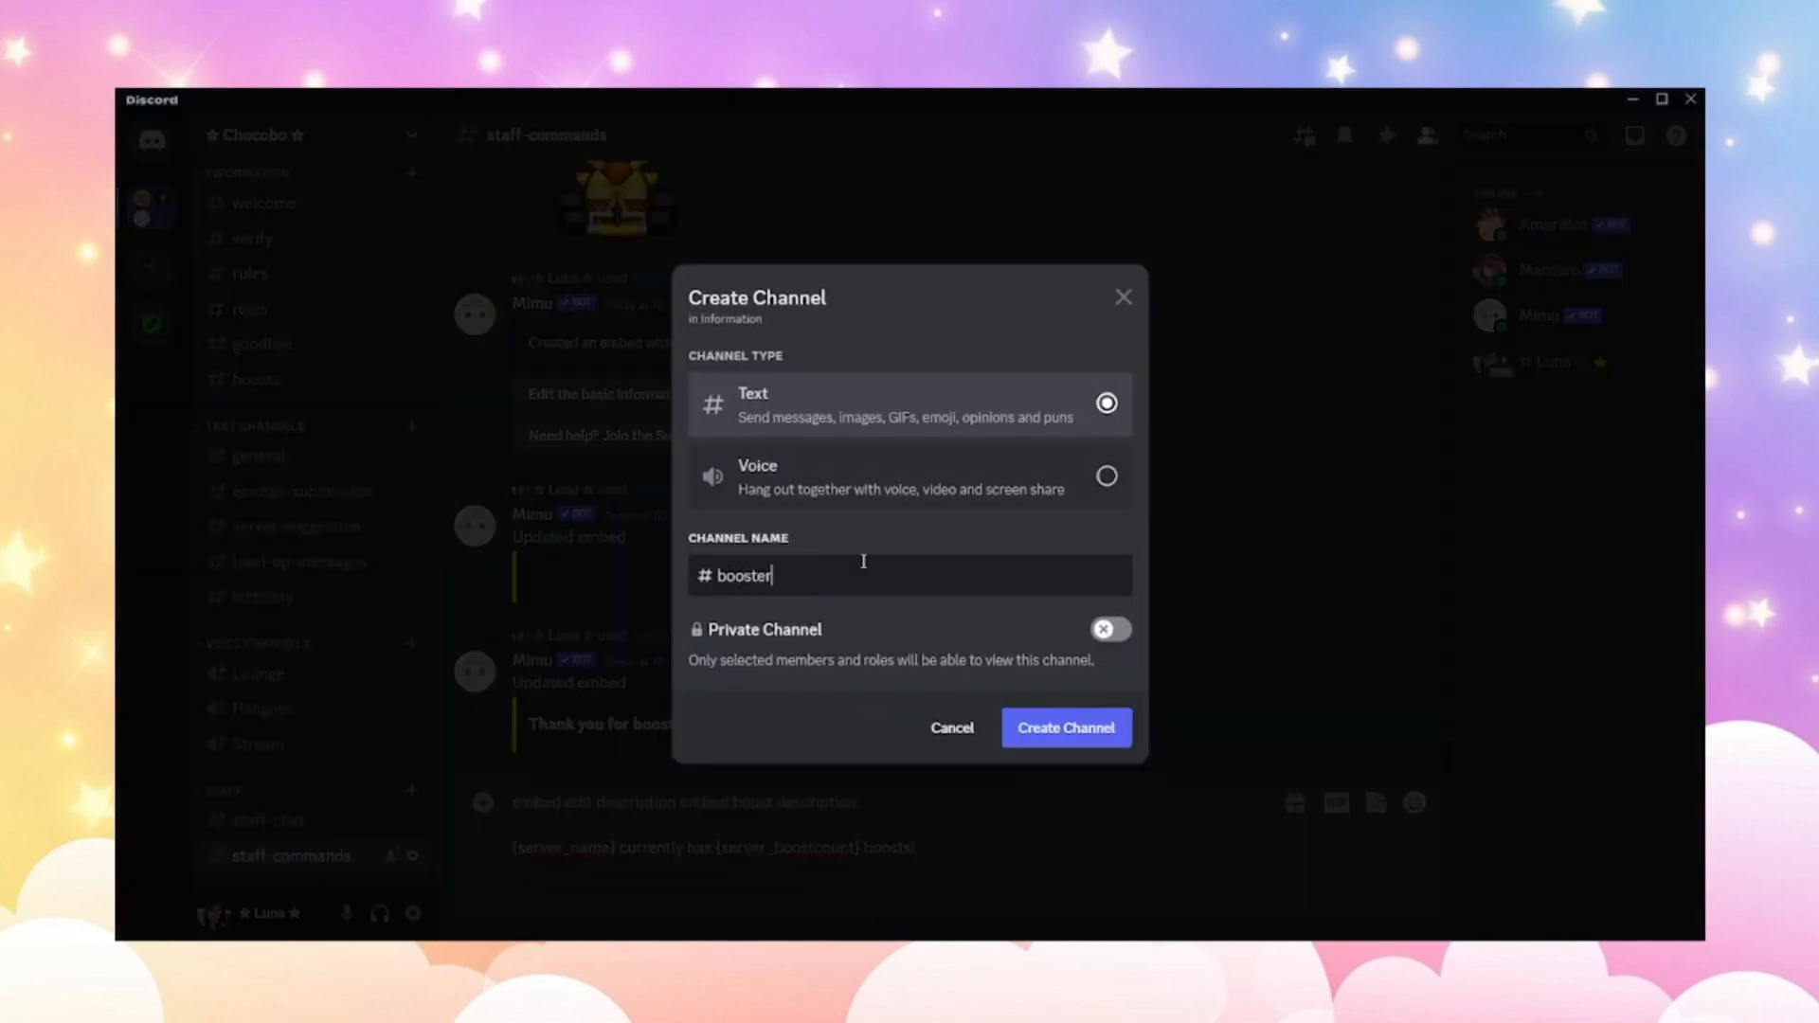
type("-perks")
left_click(1110, 629)
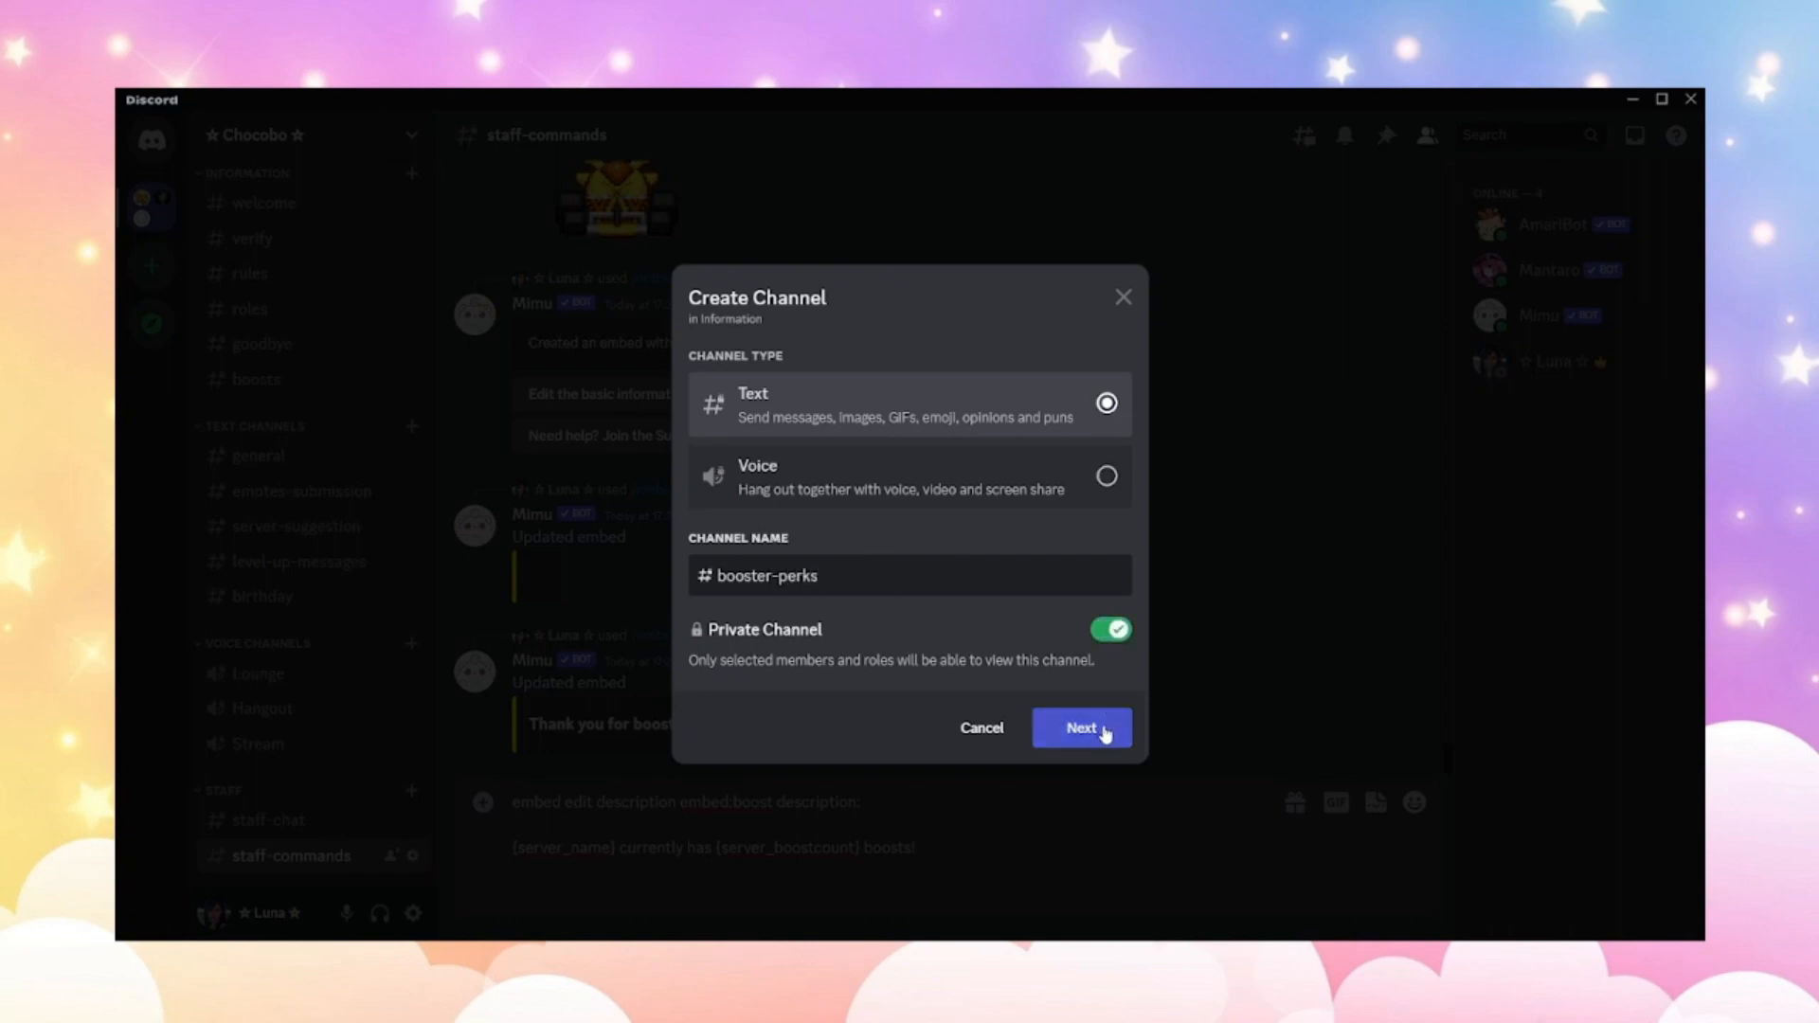
left_click(1075, 730)
left_click(1080, 752)
Back in the staff-commands draft, add "Booster perks can be found in #booster-perks." with the channel mention, followed by a blank line.
left_click(304, 857)
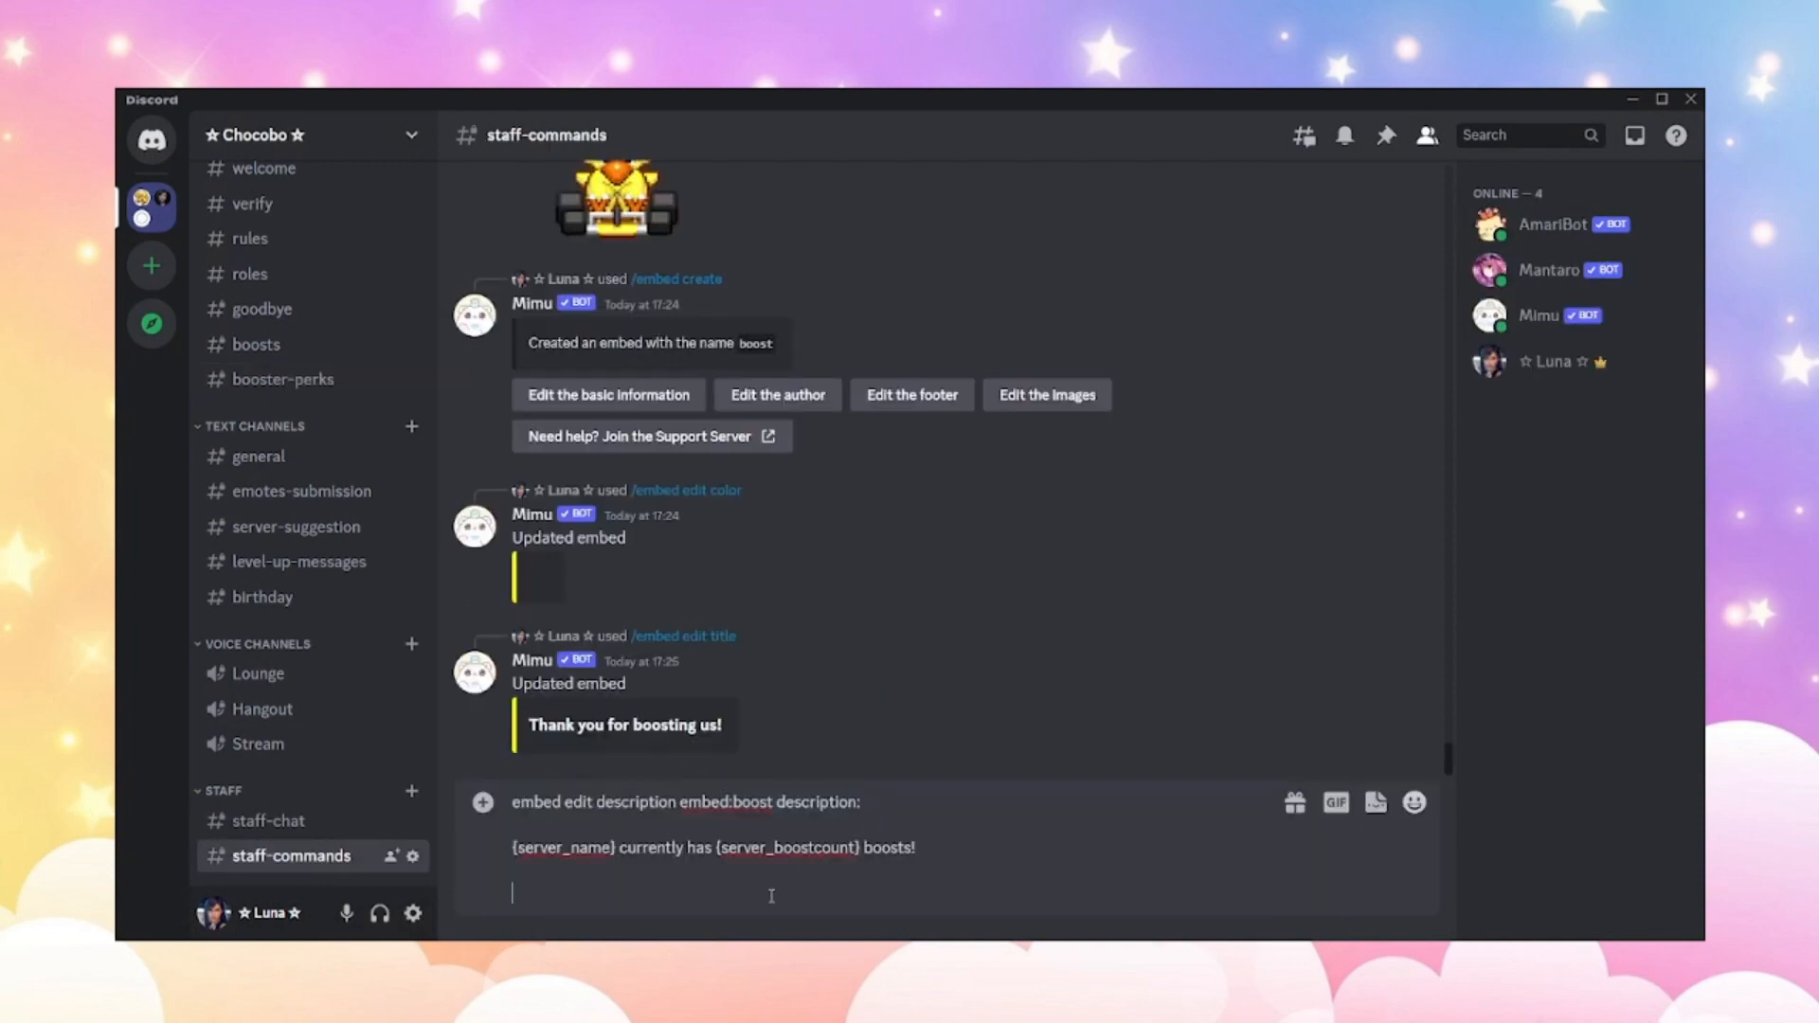
type("Booster perks can")
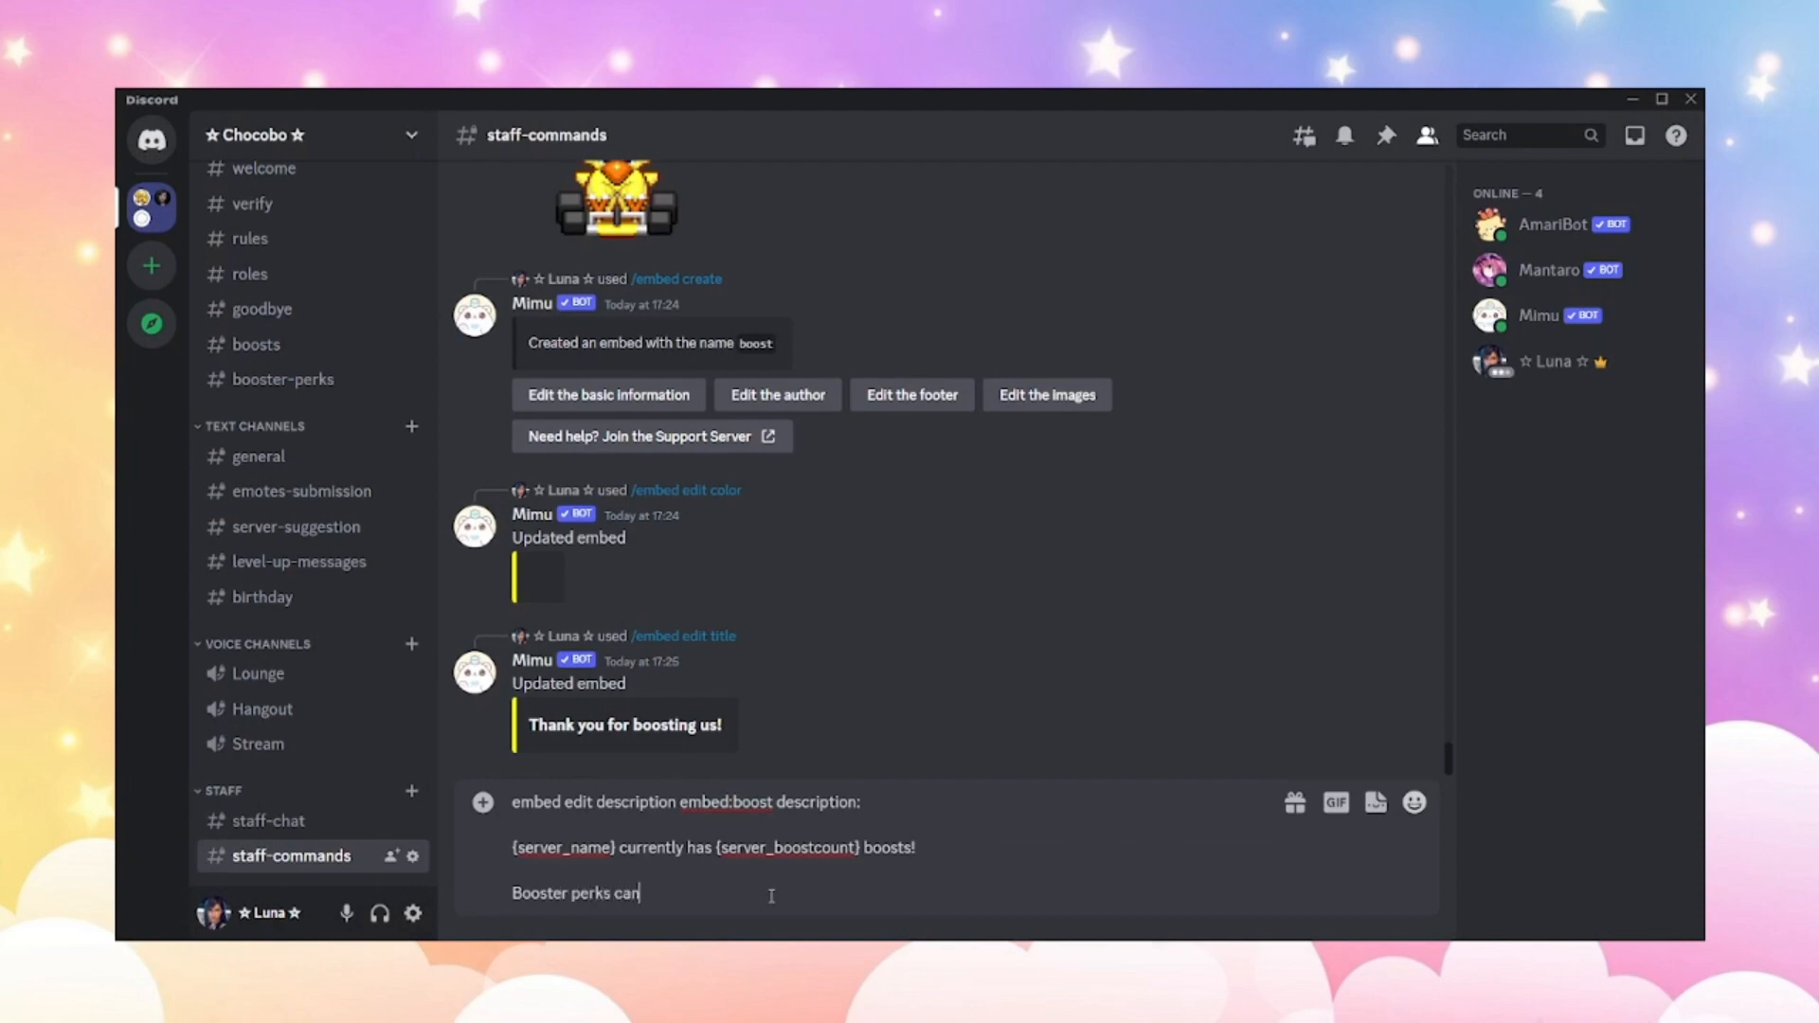
type(" be found in #boo")
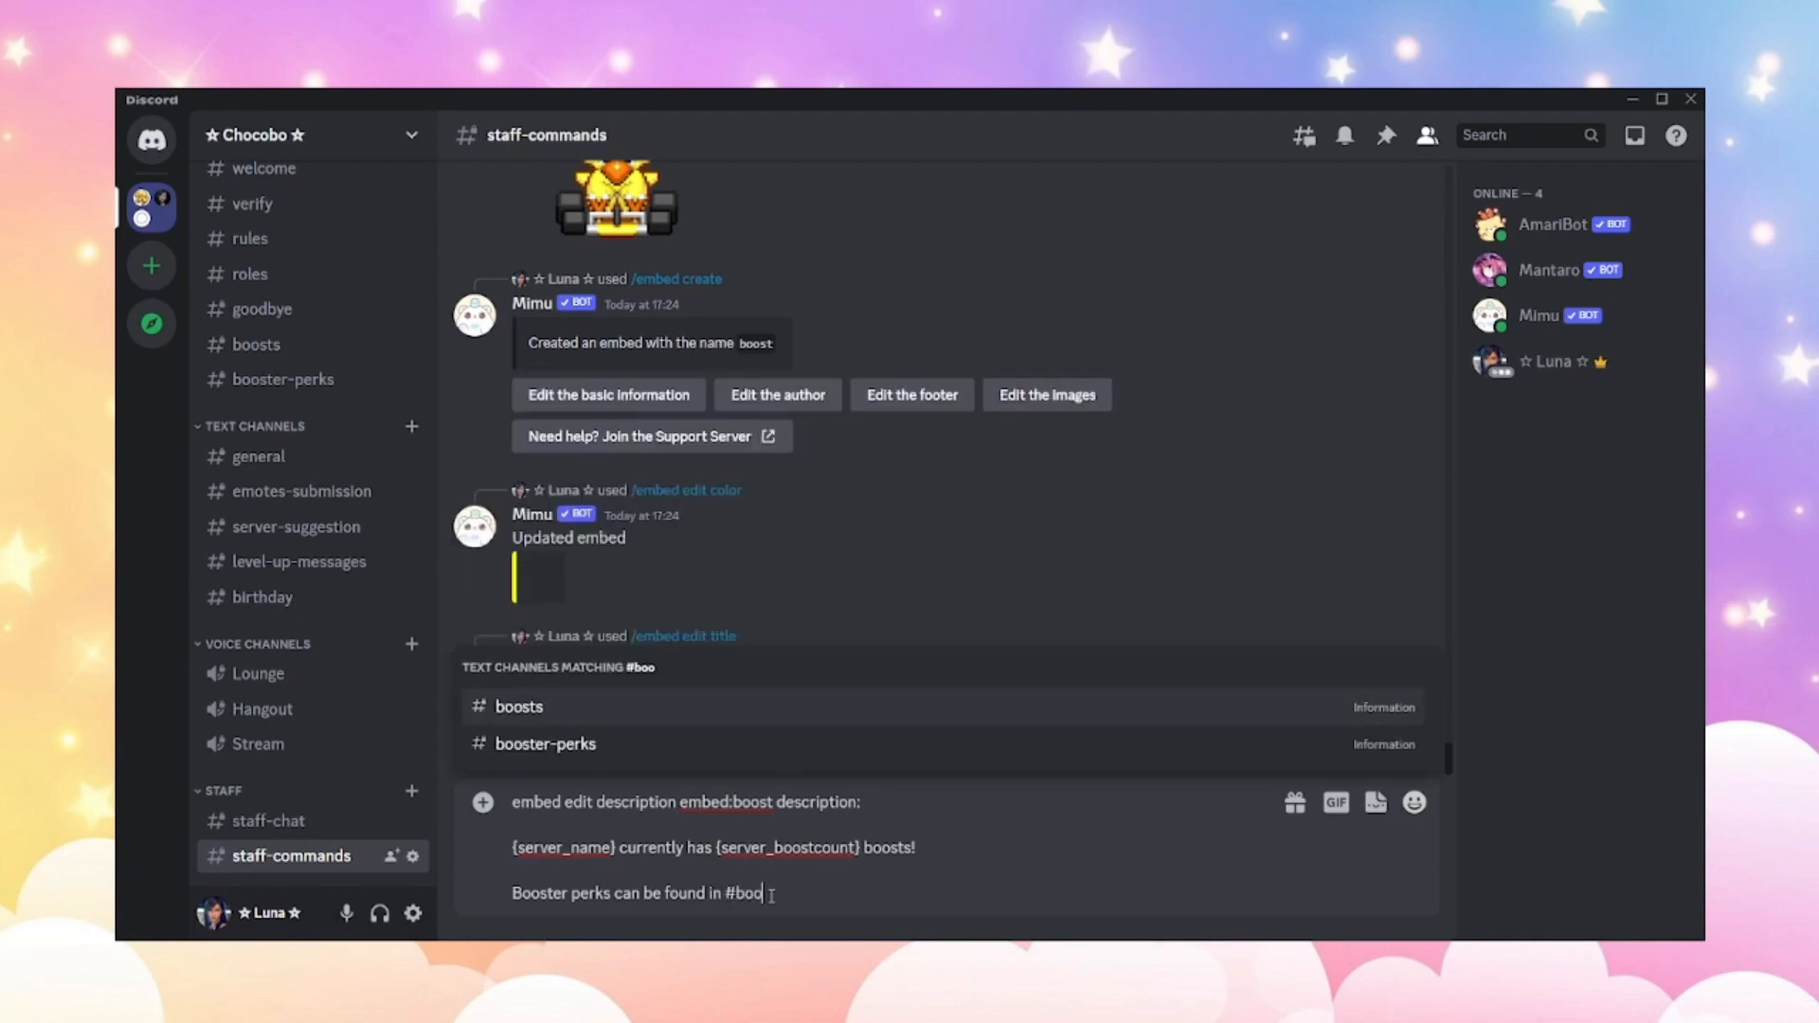
key("Down")
key("Tab")
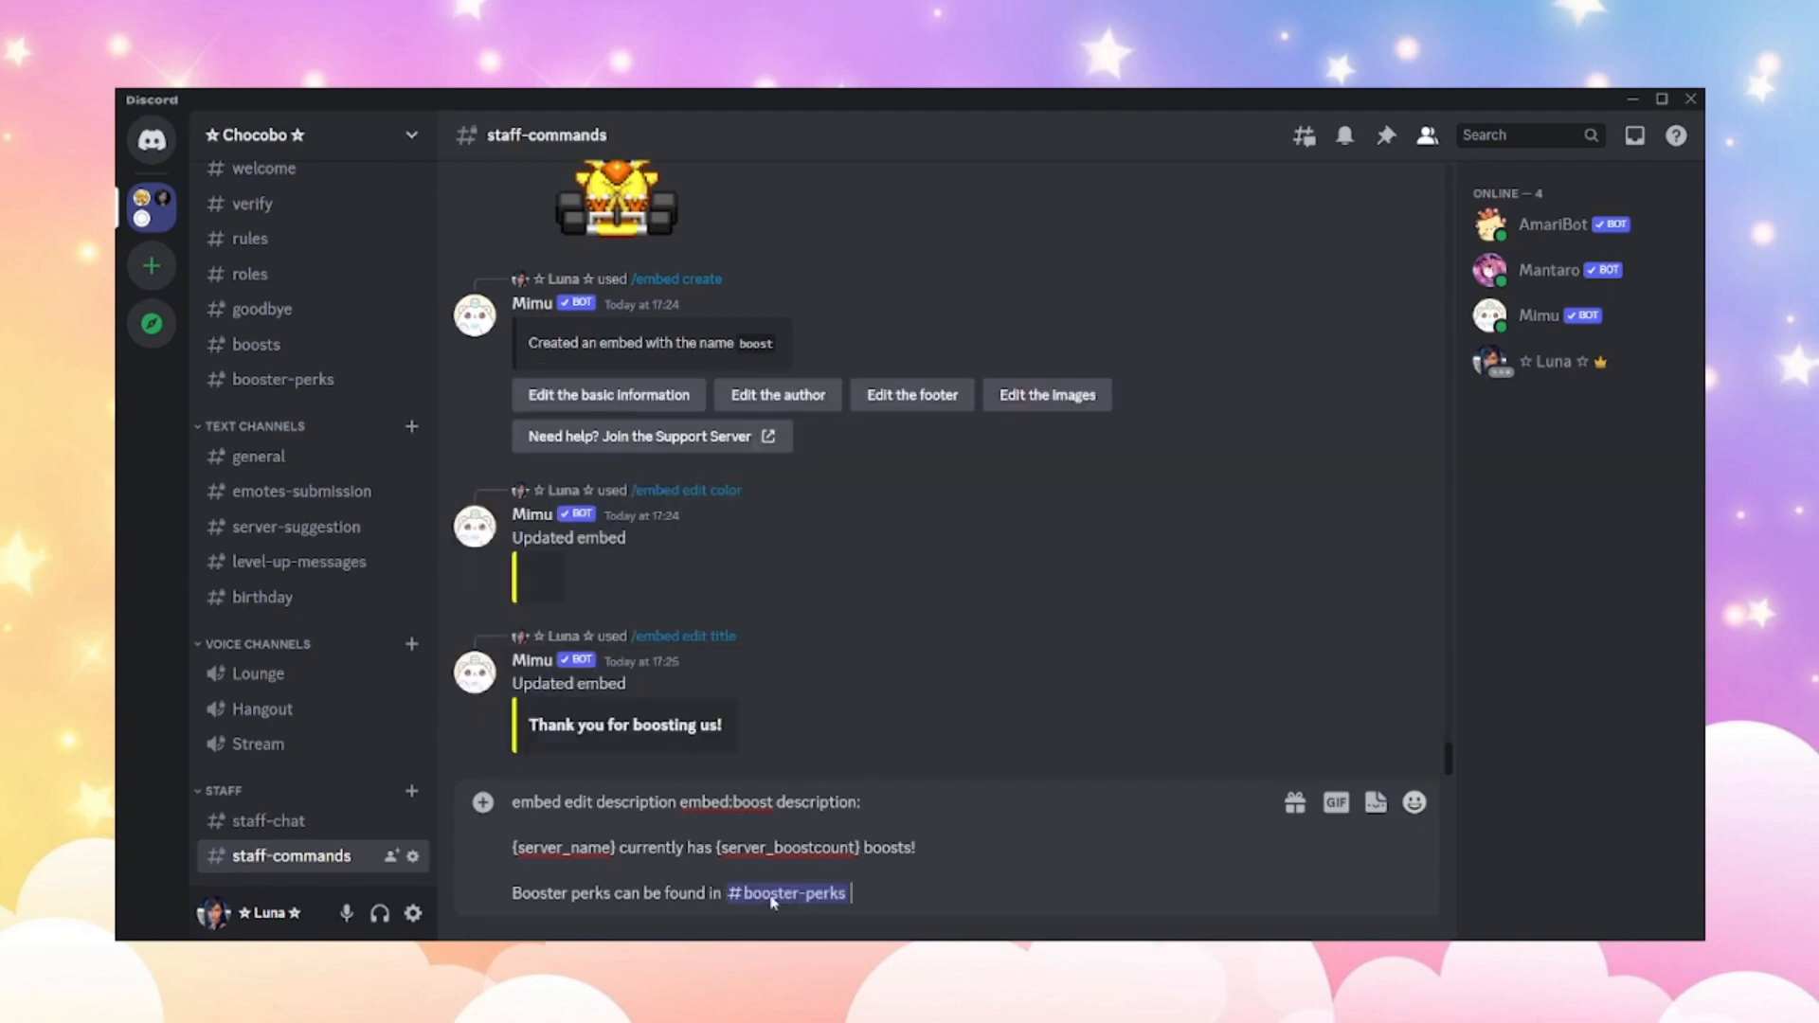
type(".")
key("shift+Return")
key("shift+Return")
Add the closing description line "Make a ticket to receive your booster perks!" to the draft.
type("Make a ticket to claim your")
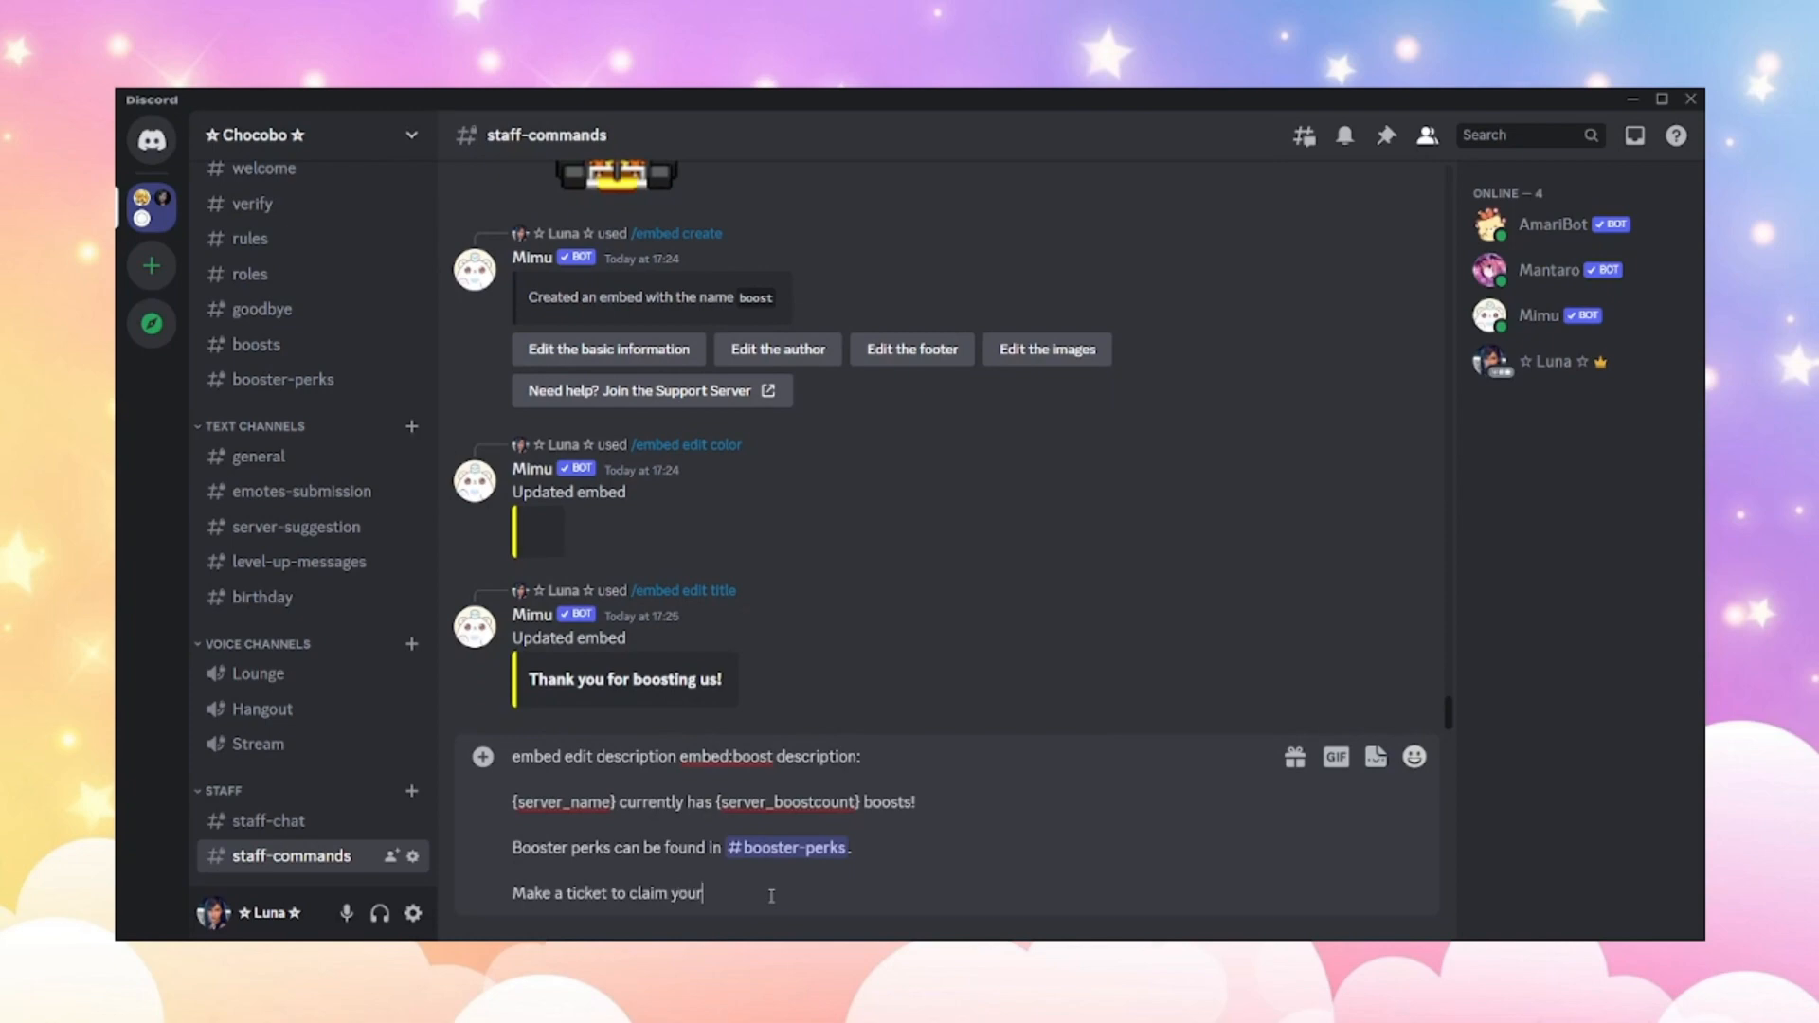
key("BackSpace")
key("BackSpace")
key("BackSpace")
key("BackSpace")
key("BackSpace")
key("BackSpace")
key("BackSpace")
key("BackSpace")
key("BackSpace")
type("receive your booster perks!")
Restore the leading slash so the draft becomes the /embed edit description command, and send it.
left_click(513, 755)
type("/")
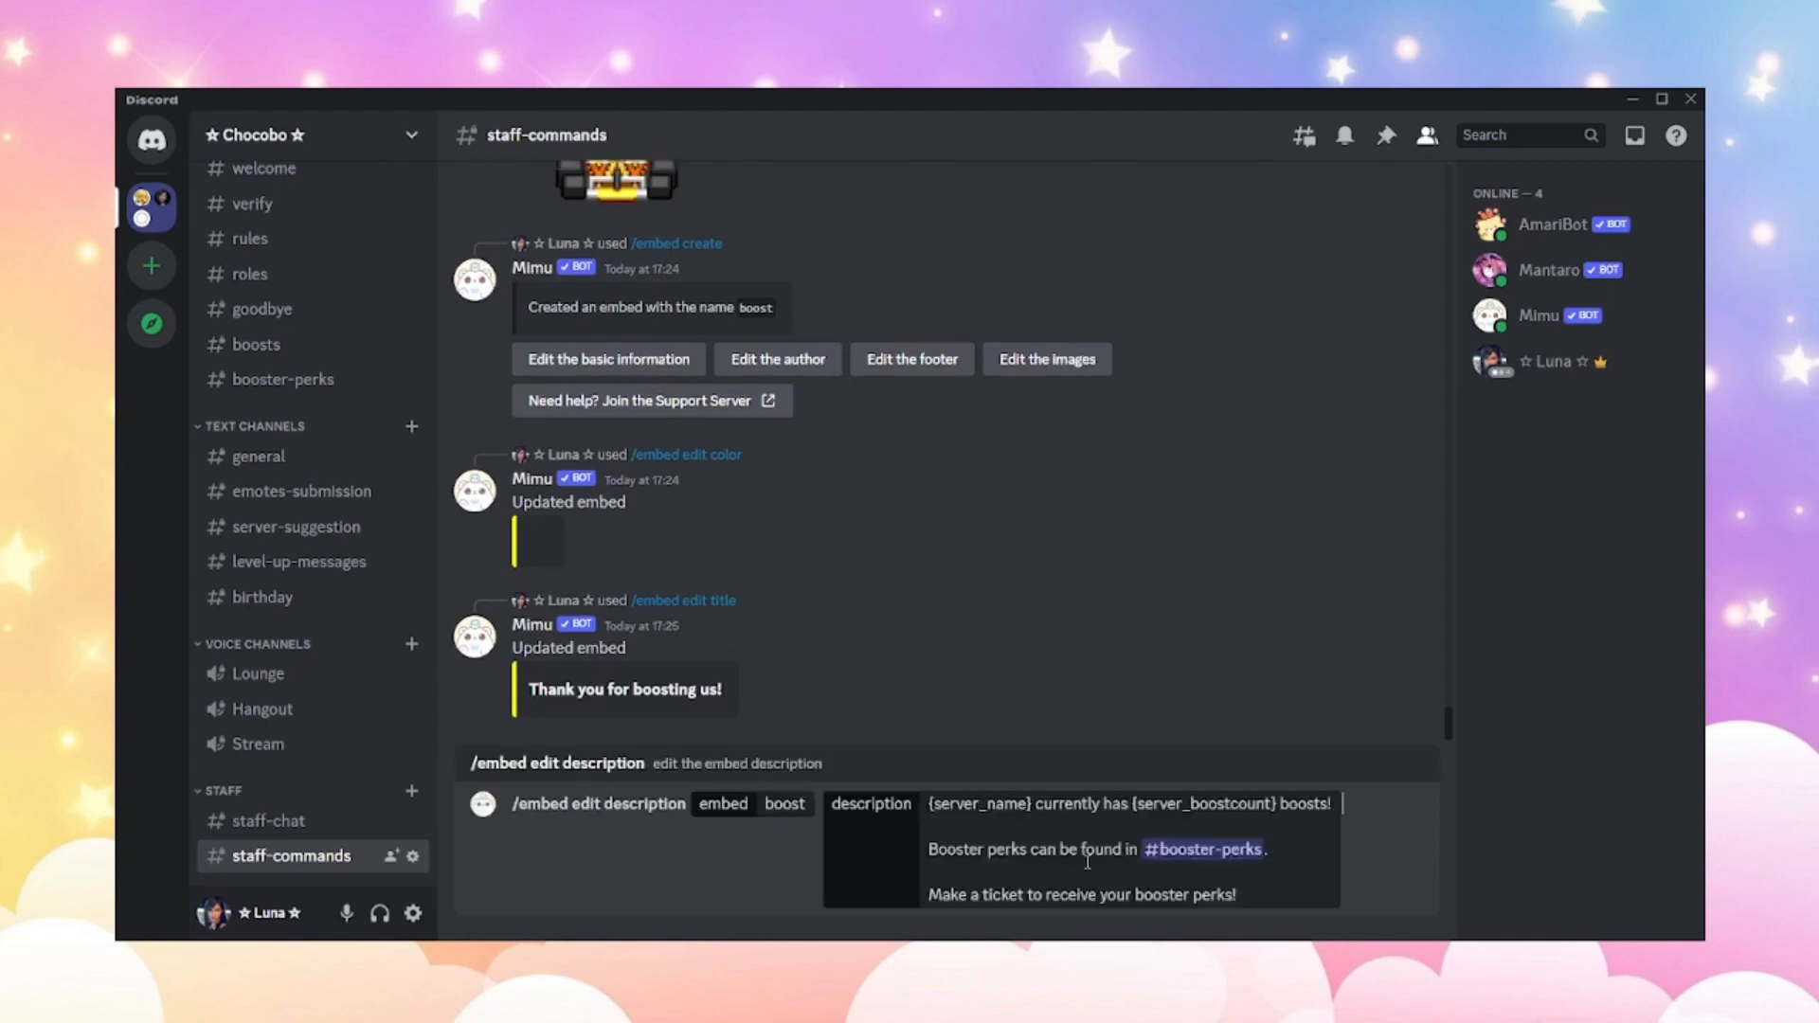
left_click(1237, 890)
key("Return")
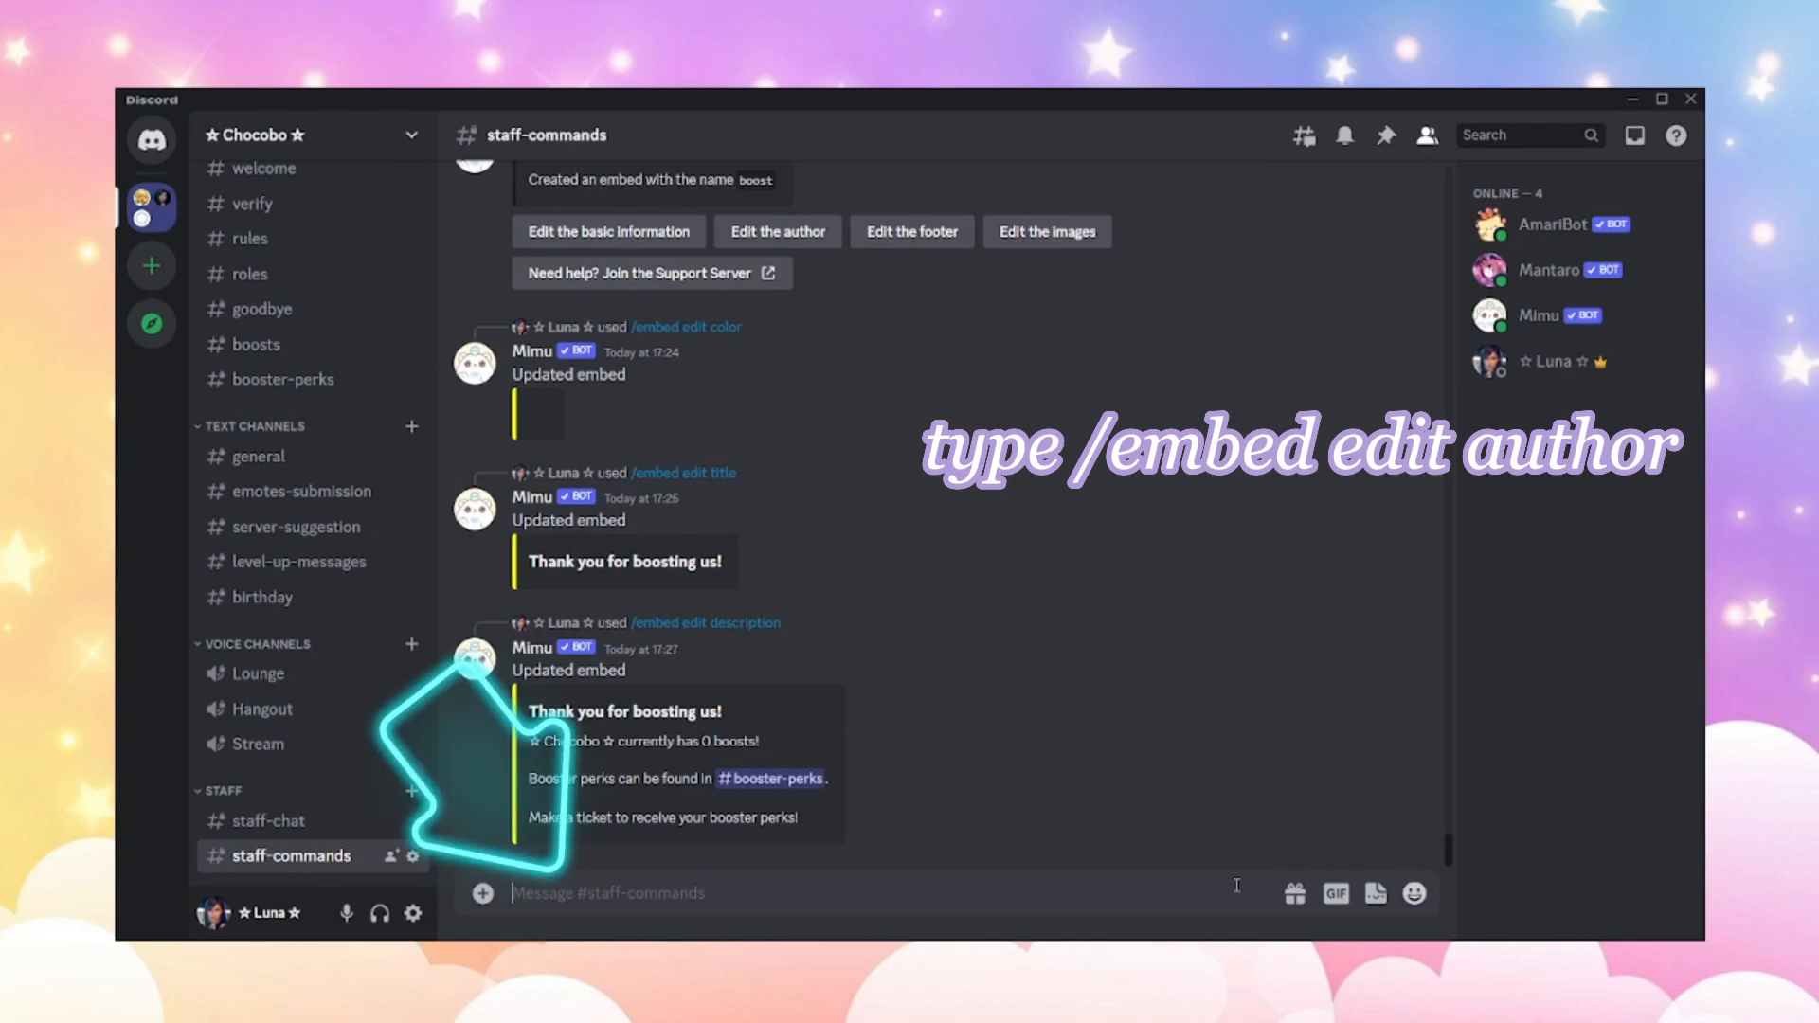
Prepare /embed edit author for the boost embed with the author text {user_tag}.
type("/")
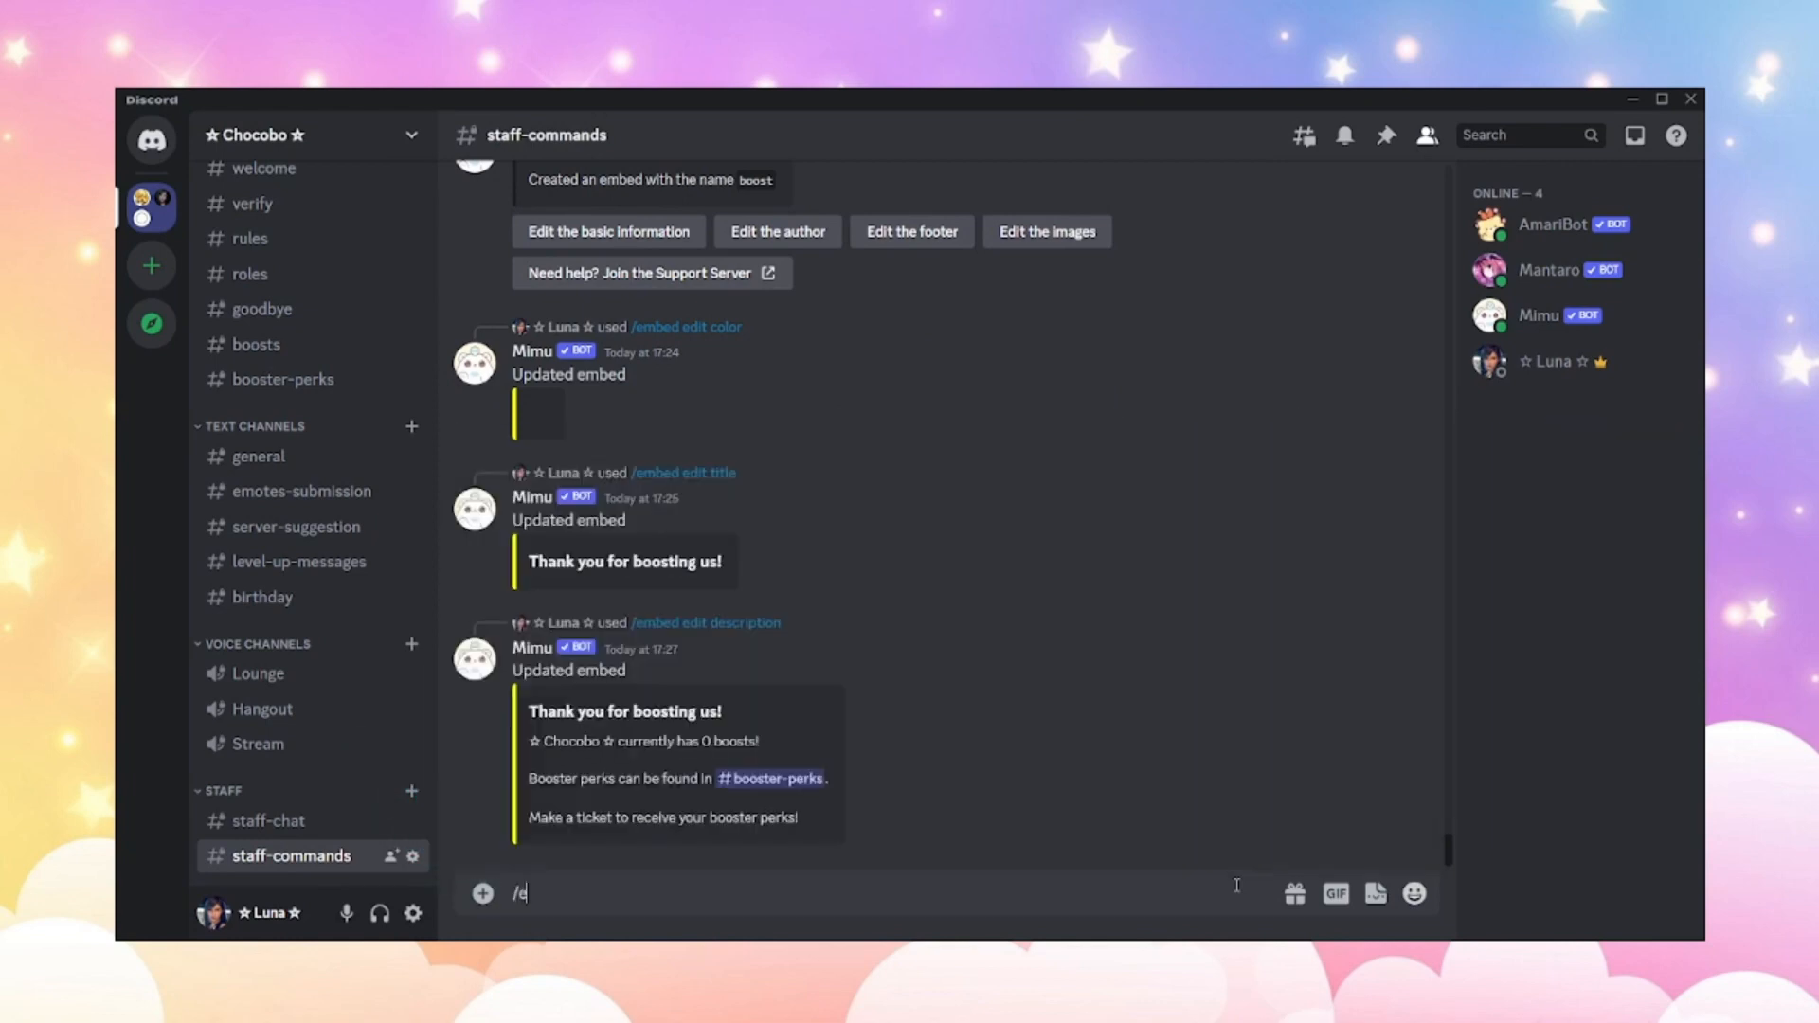
type("embed edit author")
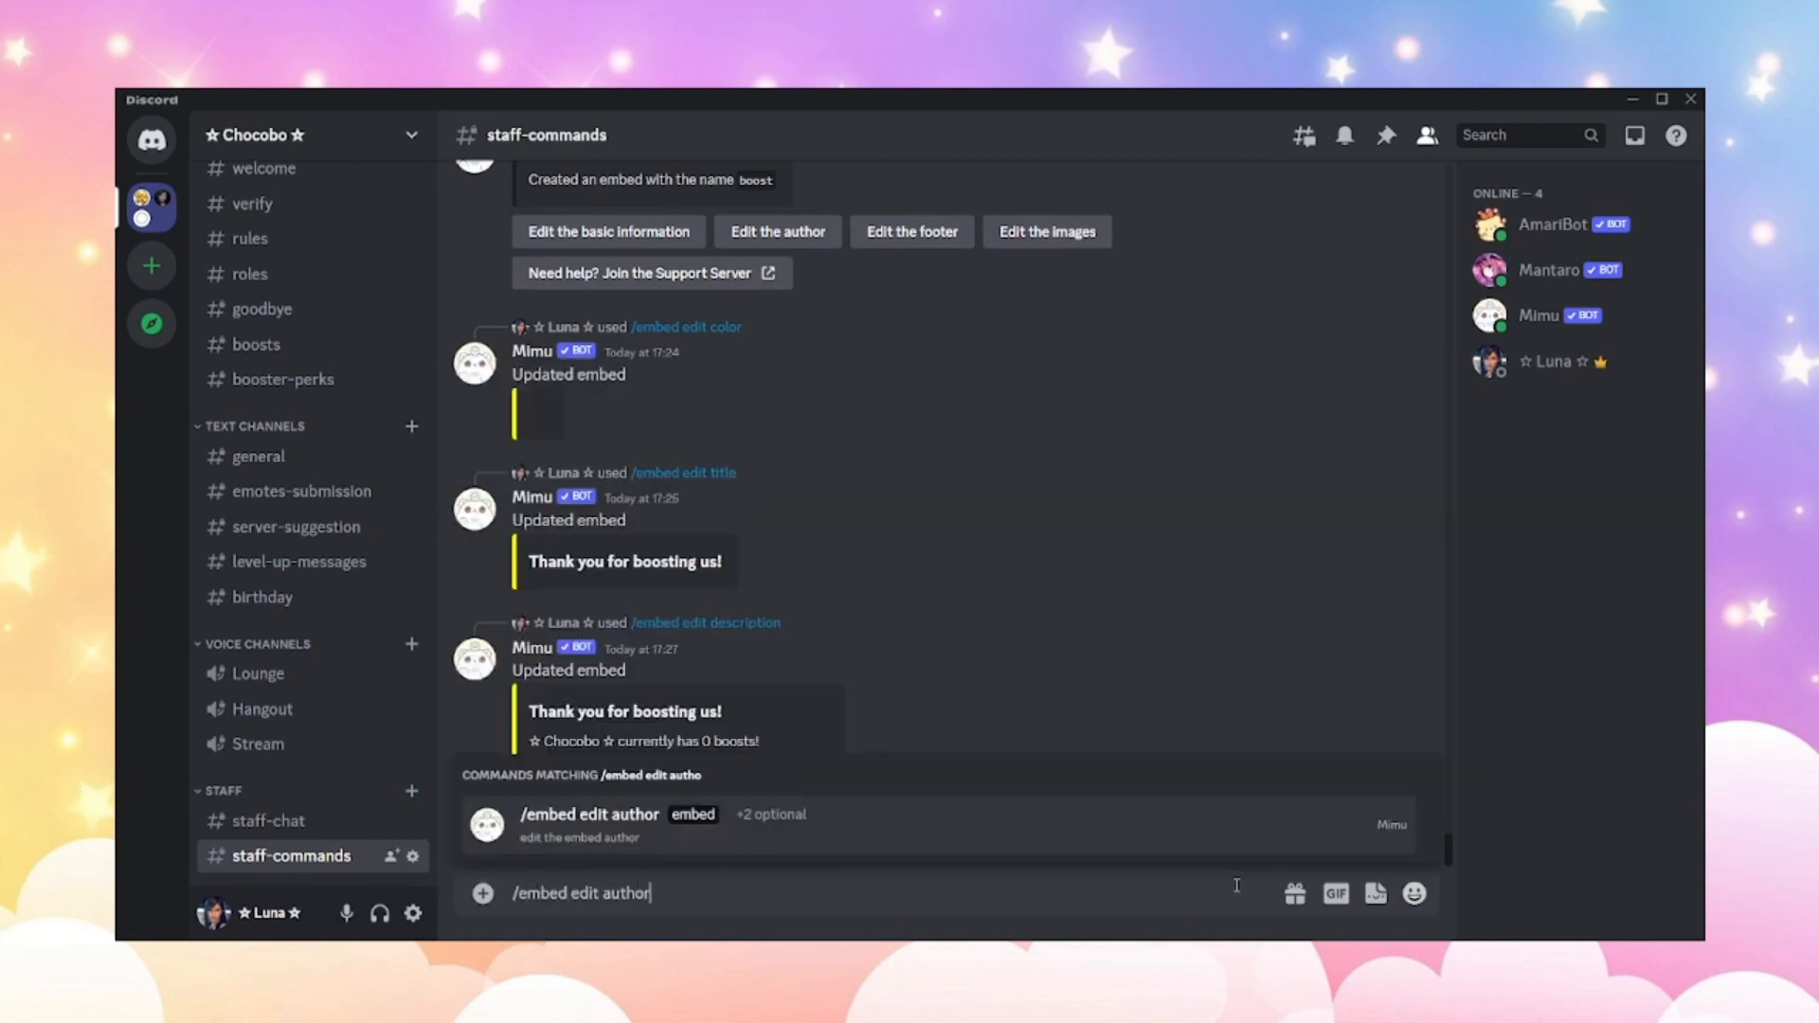
key("Tab")
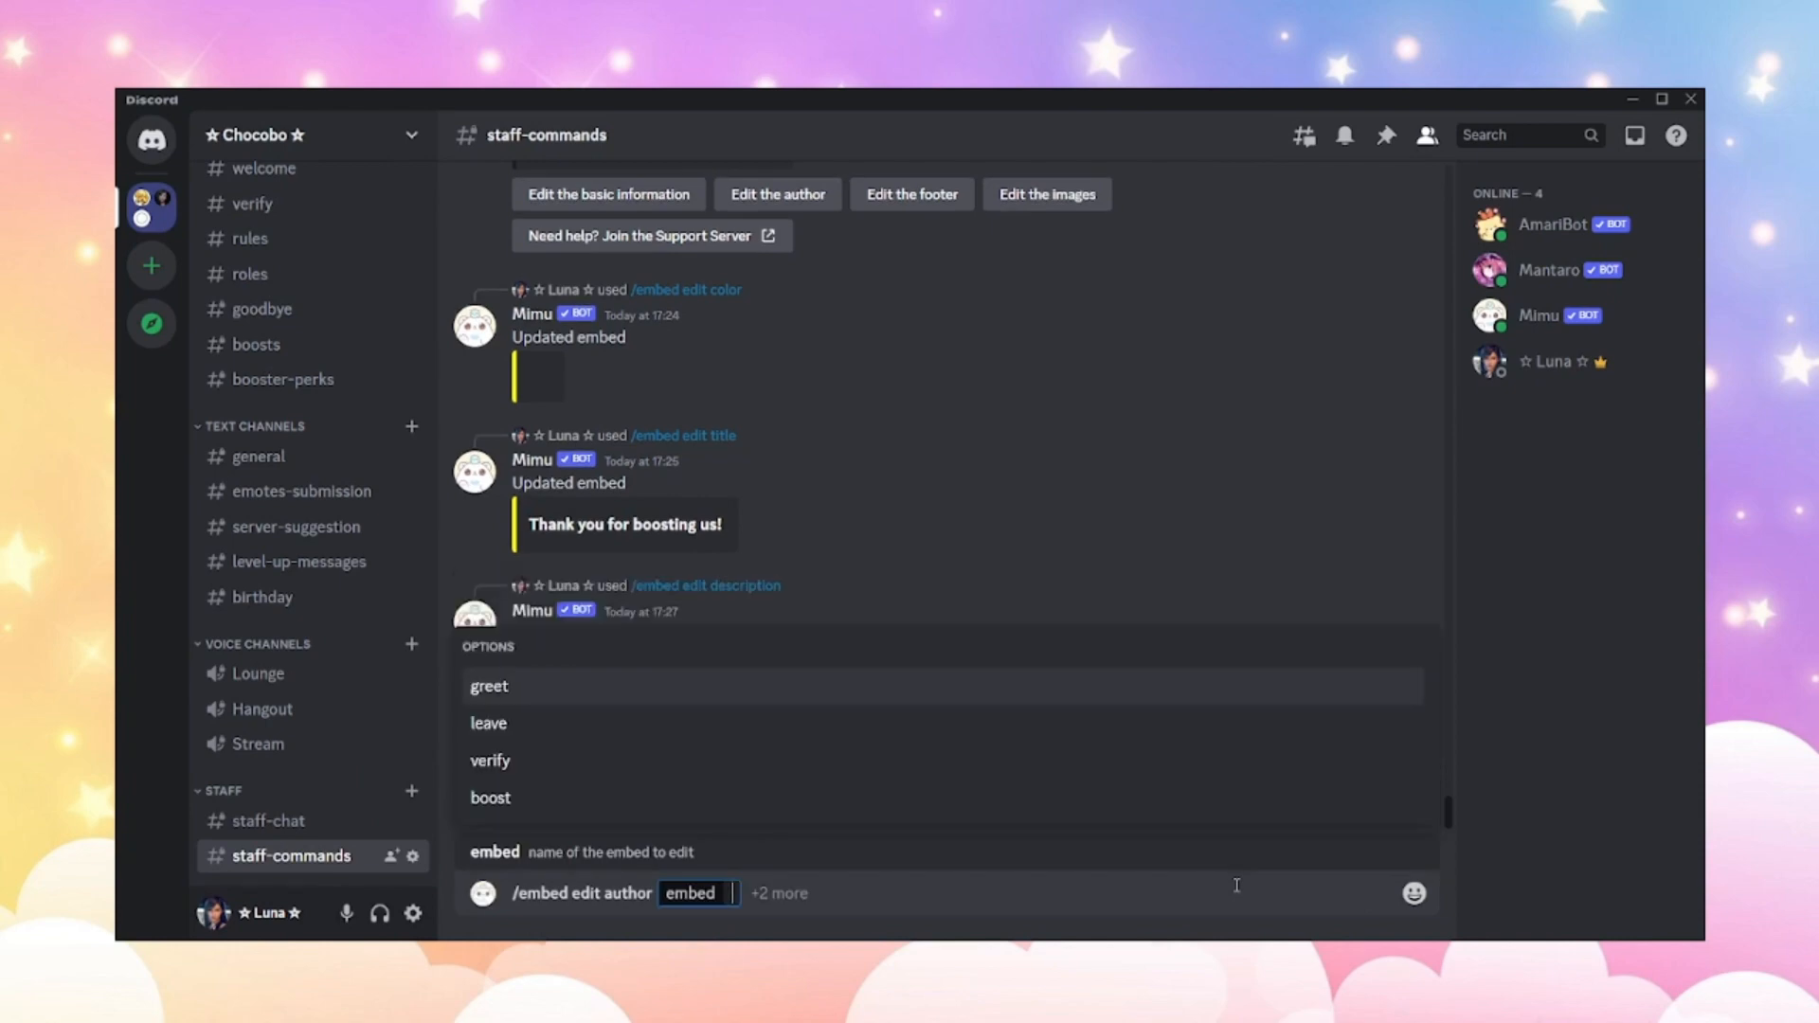
key("Down")
key("Down")
key("Down")
key("Tab")
key("Tab")
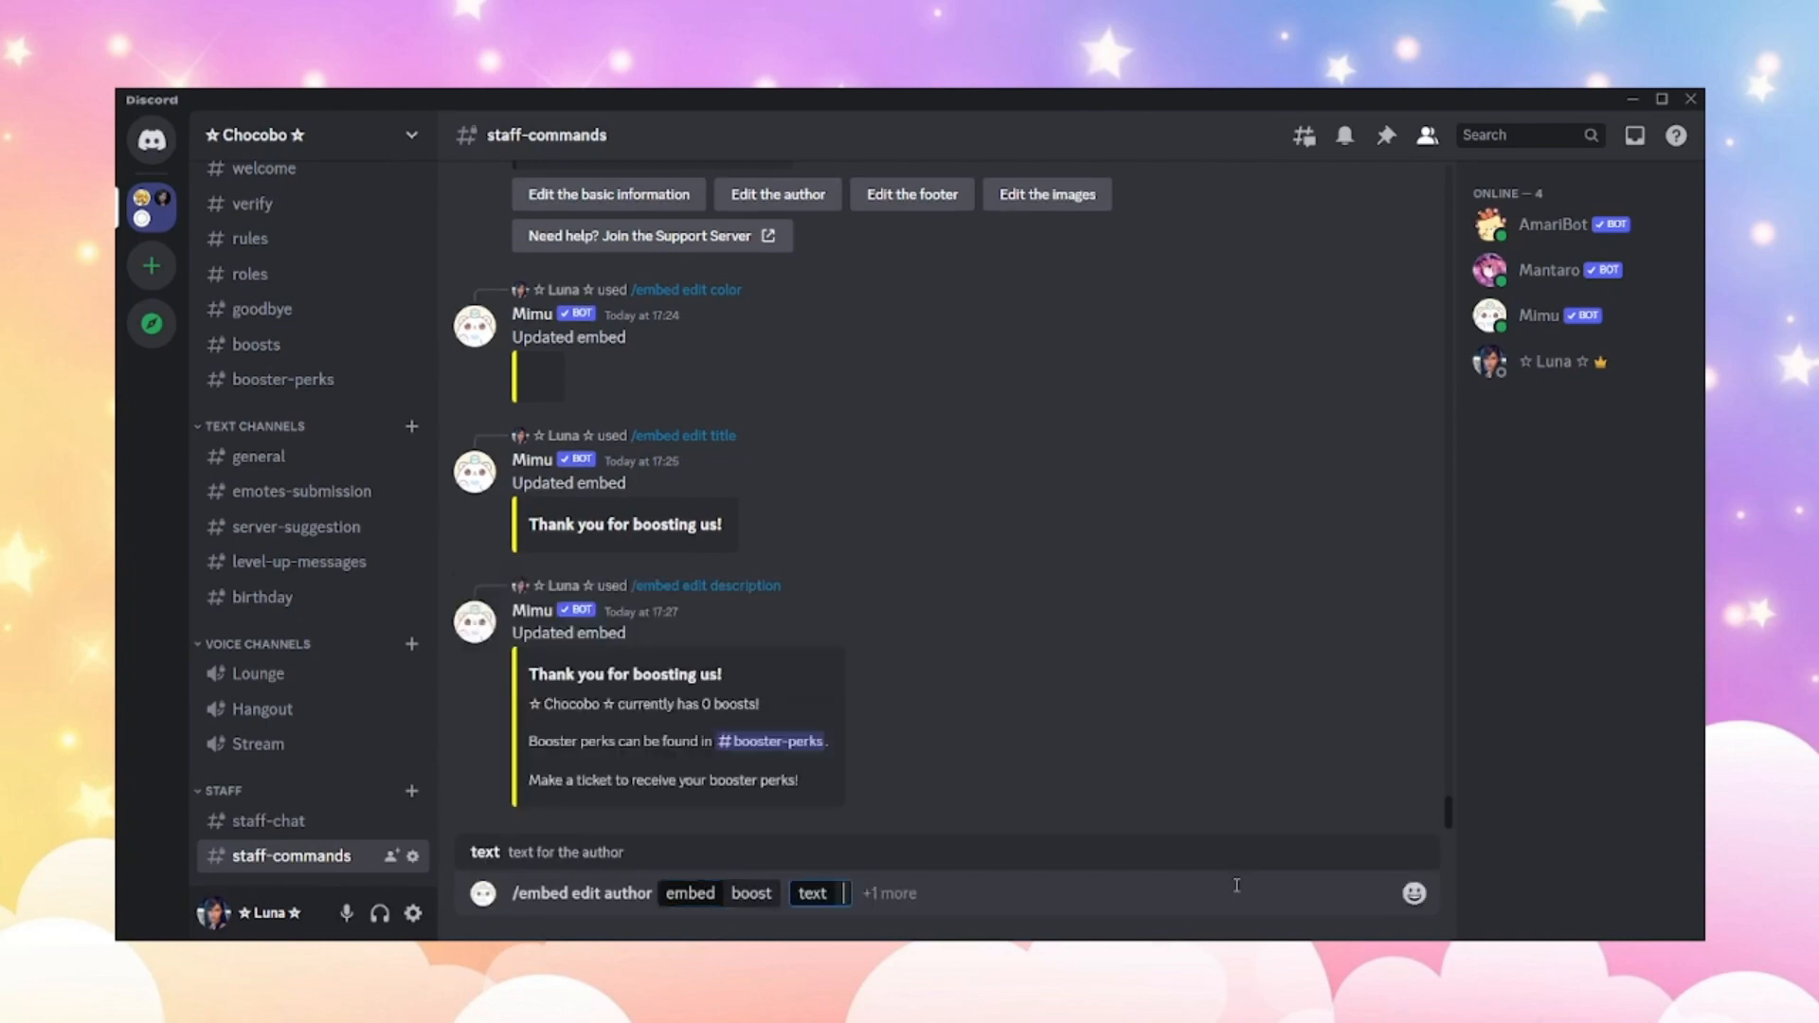
type("{user_t")
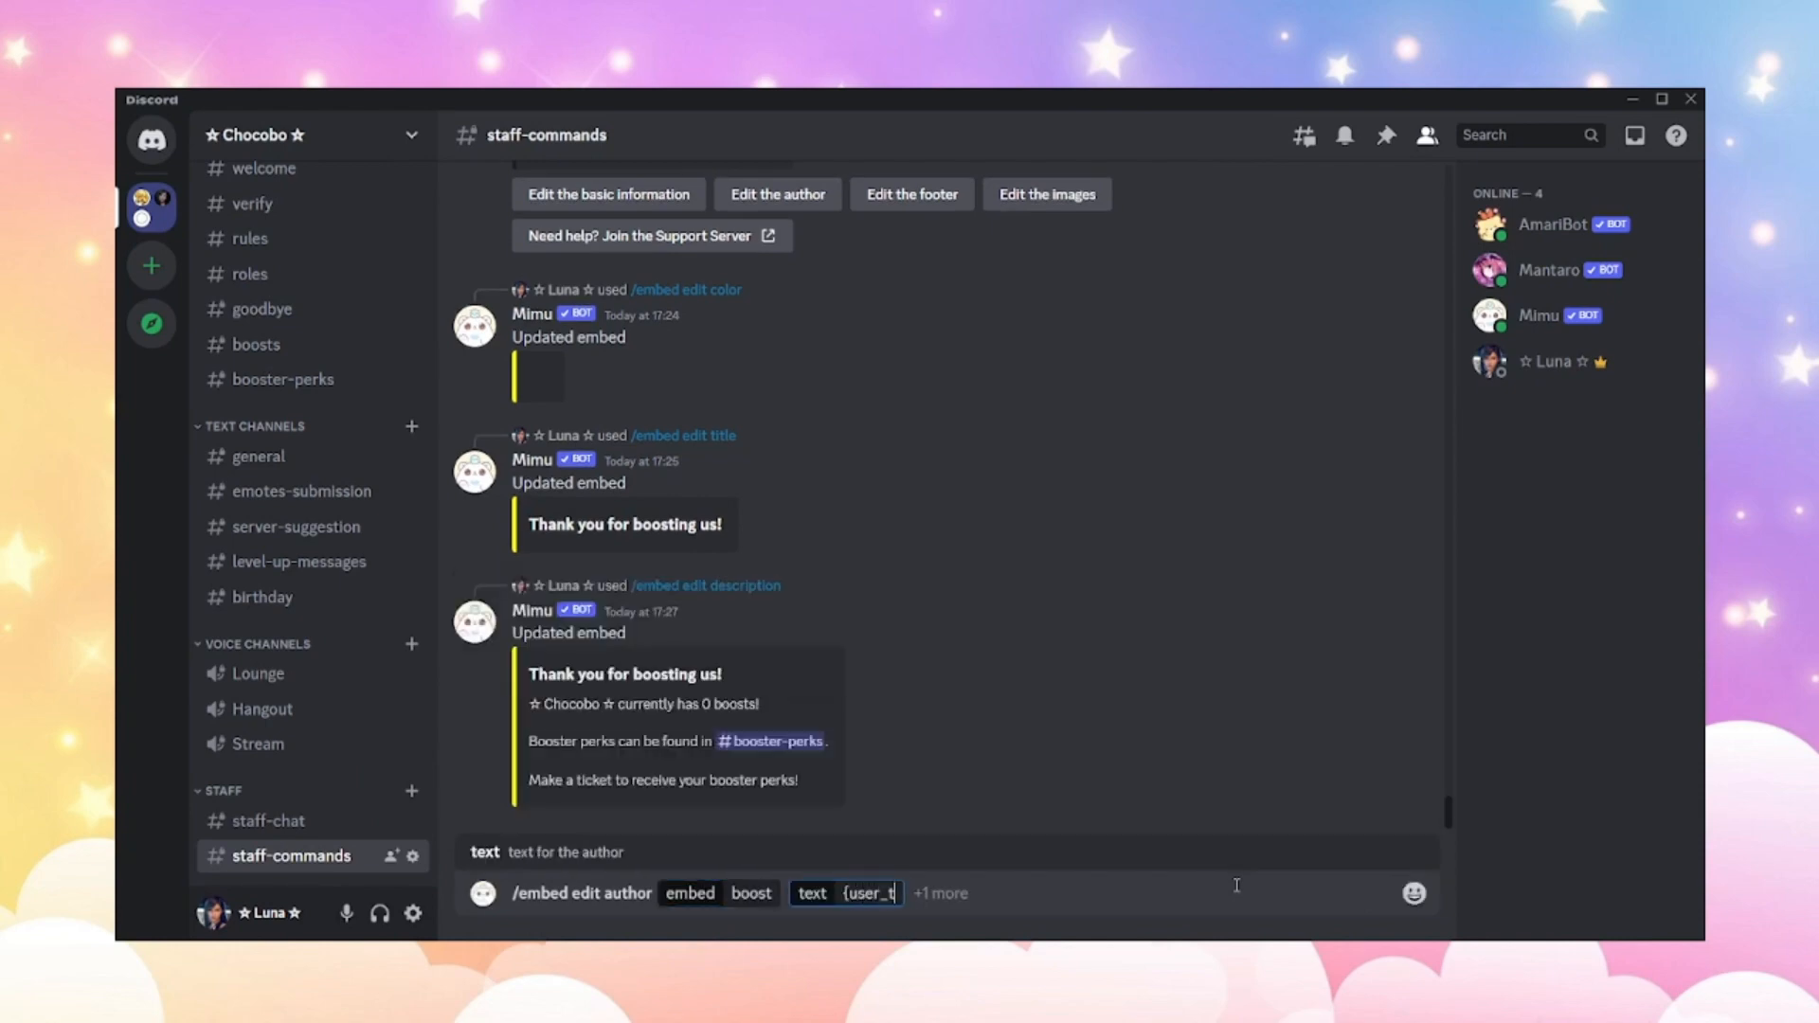
type("ag}")
Add the icon option with {user_avatar} to the author command and send it.
left_click(1016, 876)
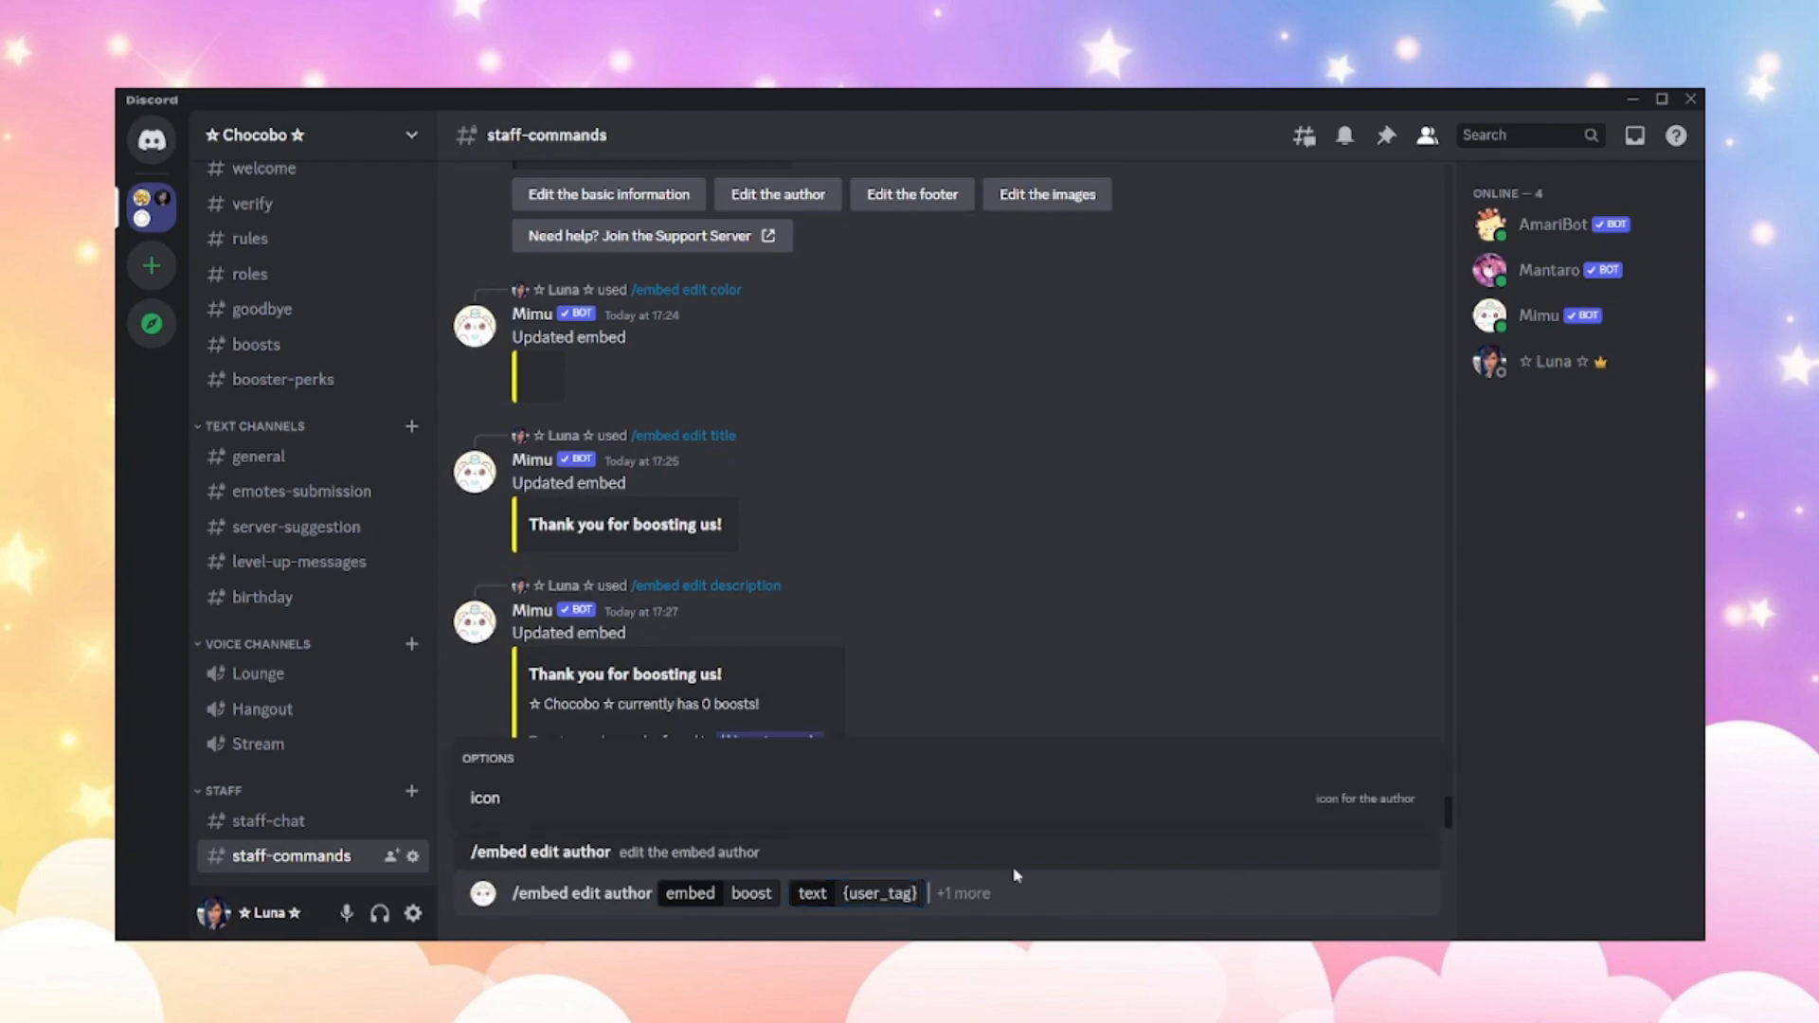
left_click(660, 784)
type("{user")
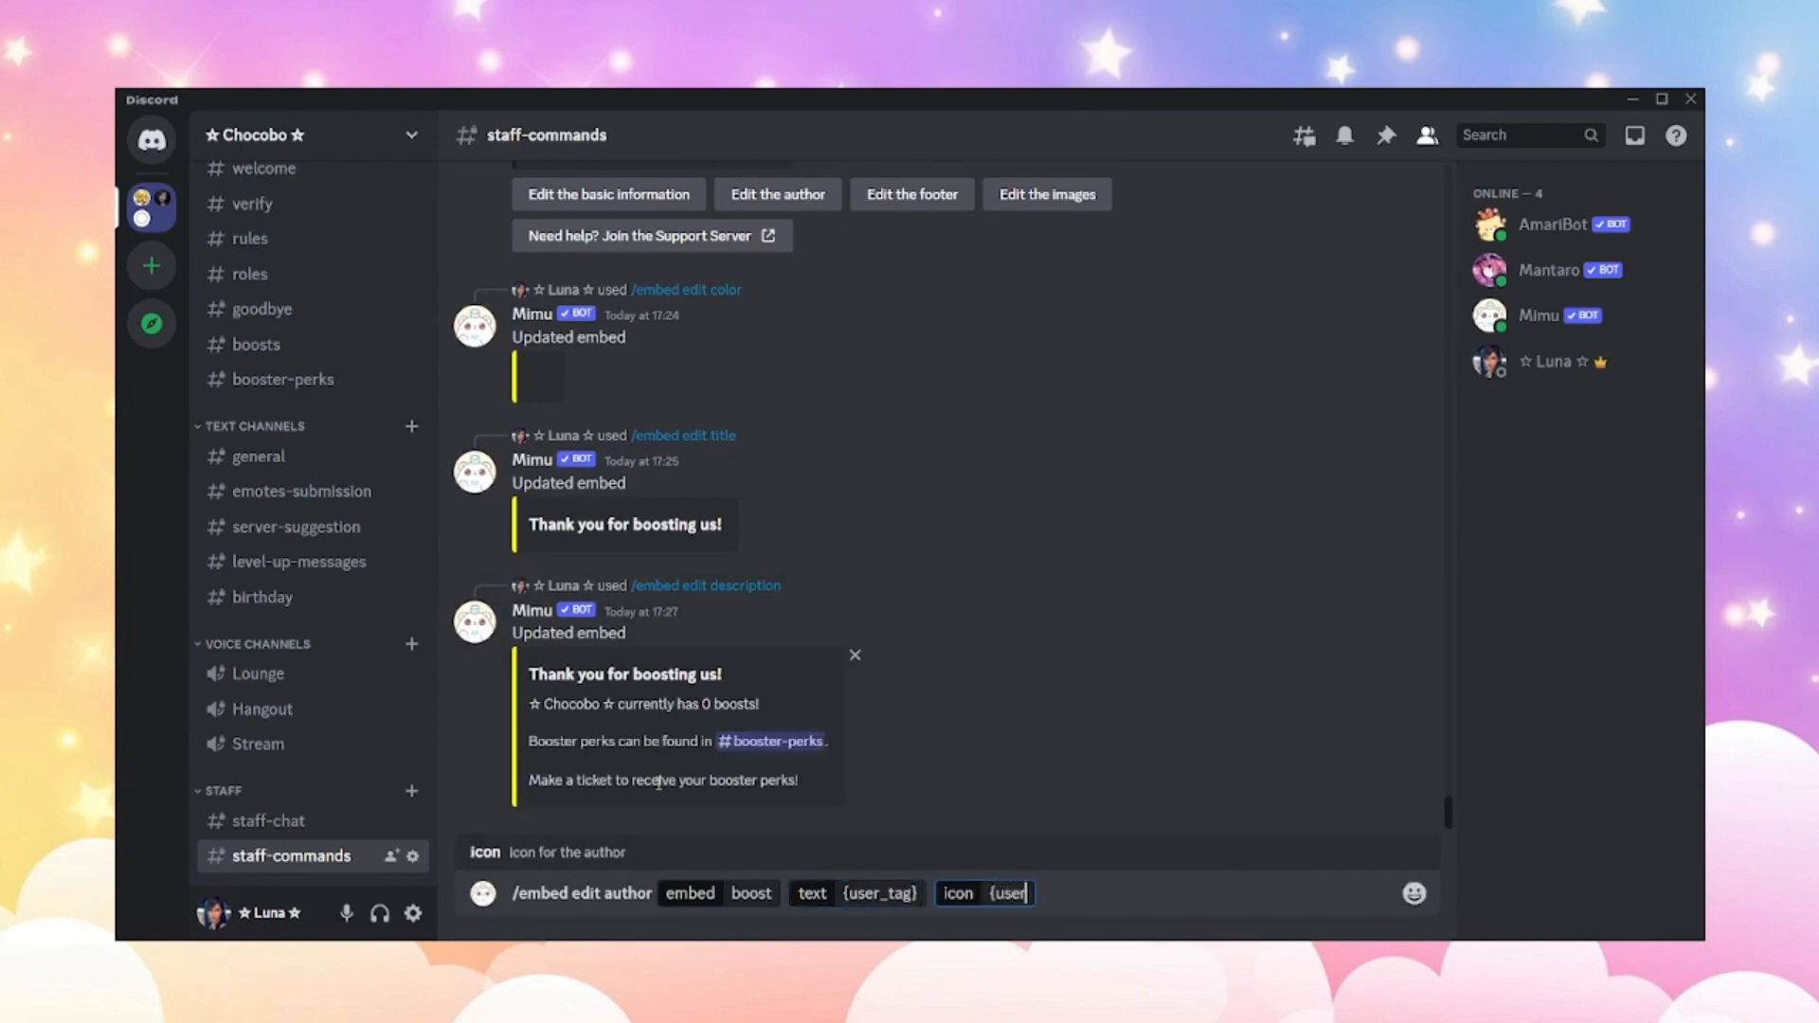
type("_avatar}")
key("Return")
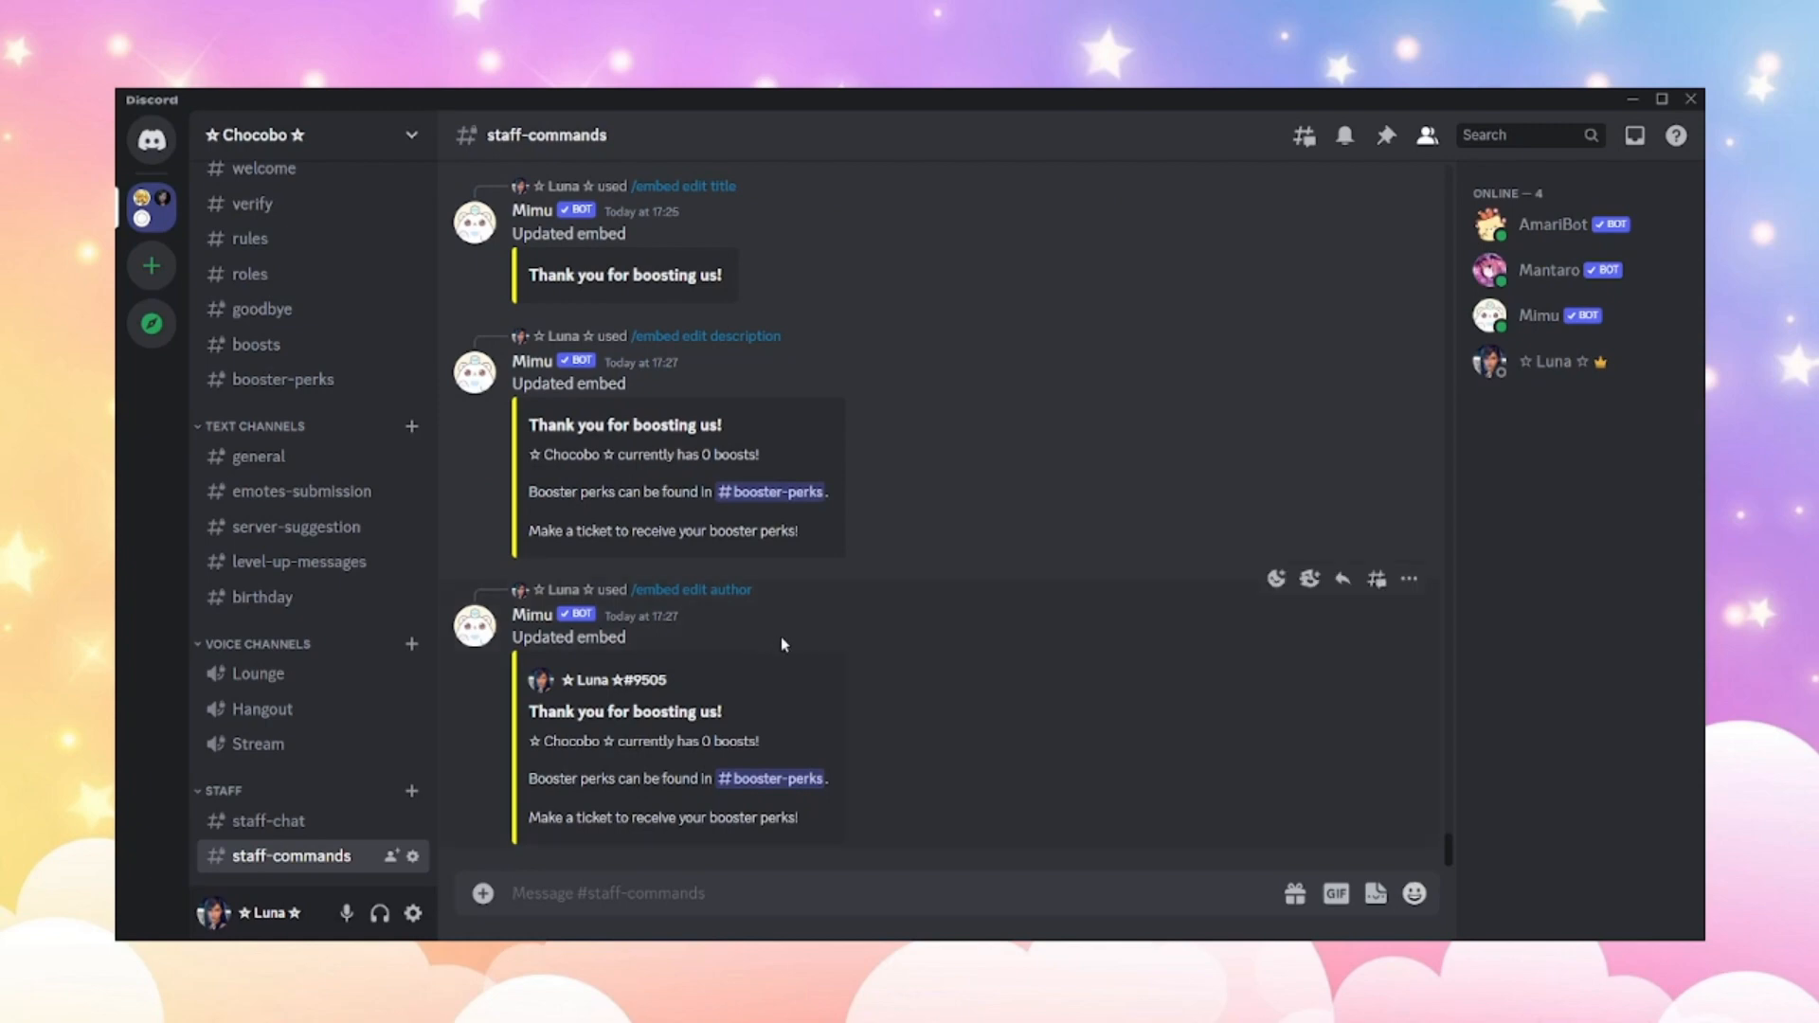
Copy the link of the chocobo racing GIF posted earlier in the staff-commands channel.
scroll(1076, 666, "up", 10)
right_click(650, 600)
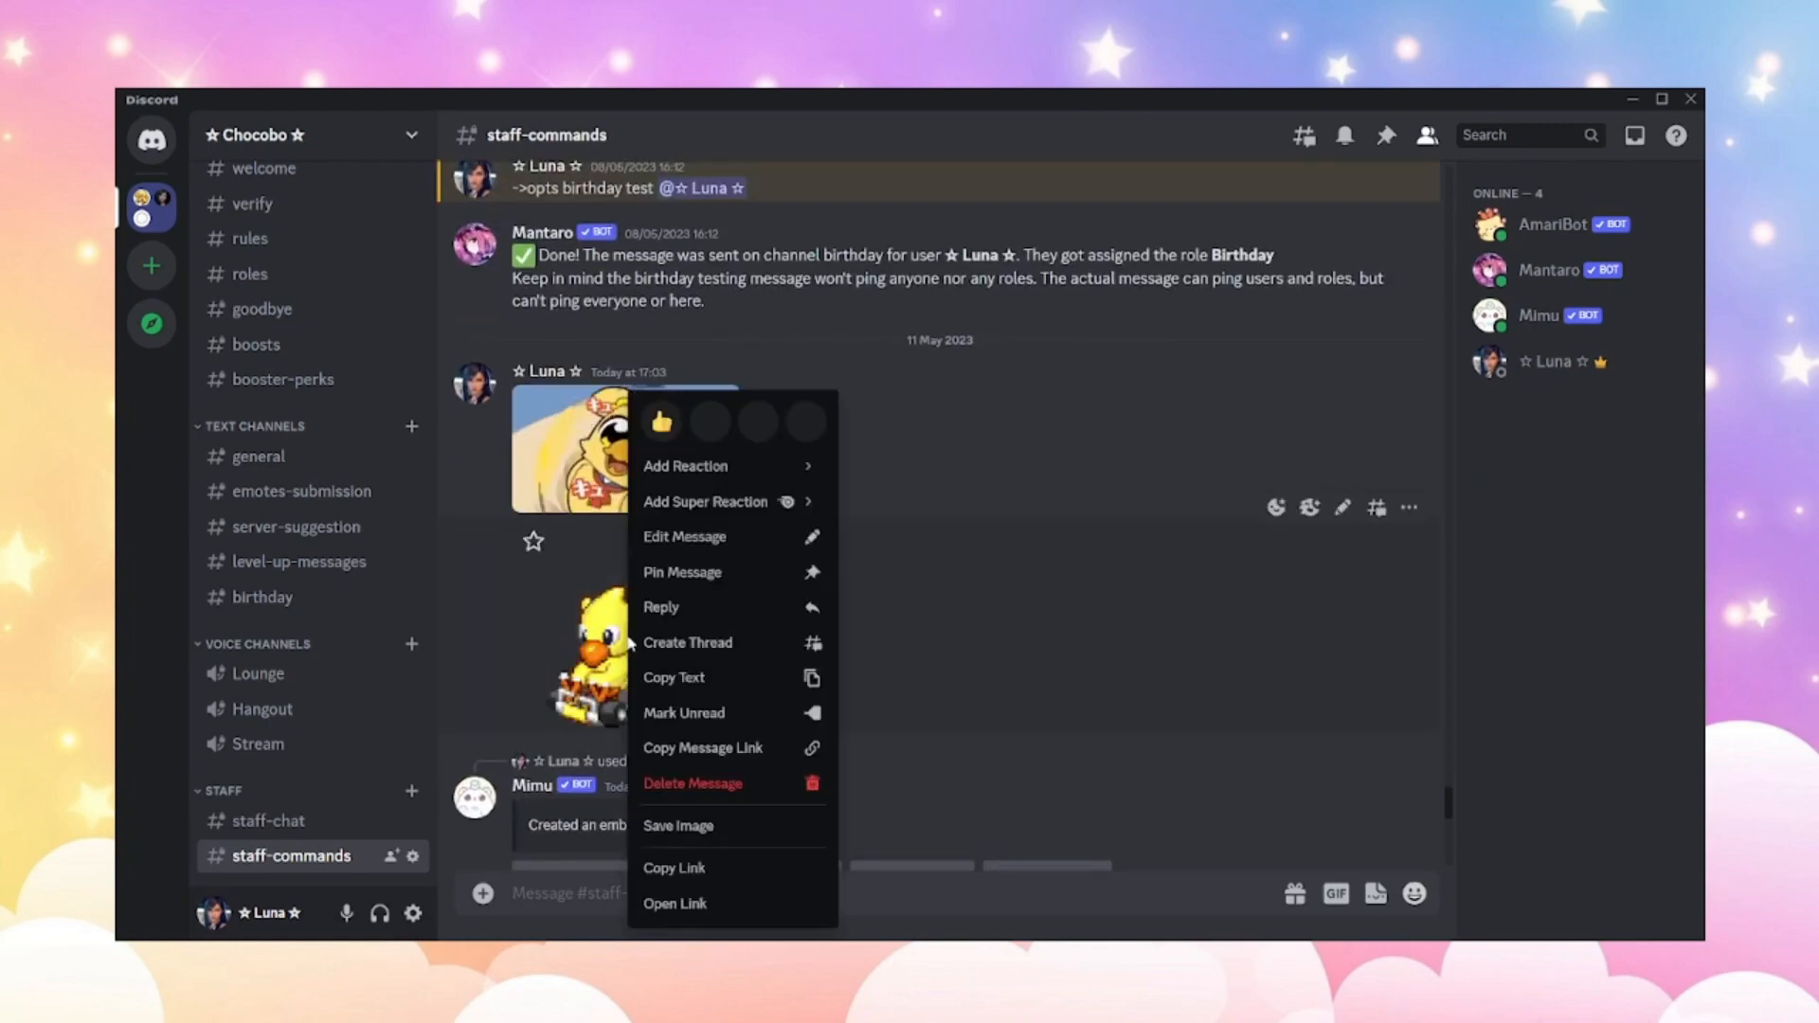
left_click(771, 866)
scroll(858, 786, "down", 10)
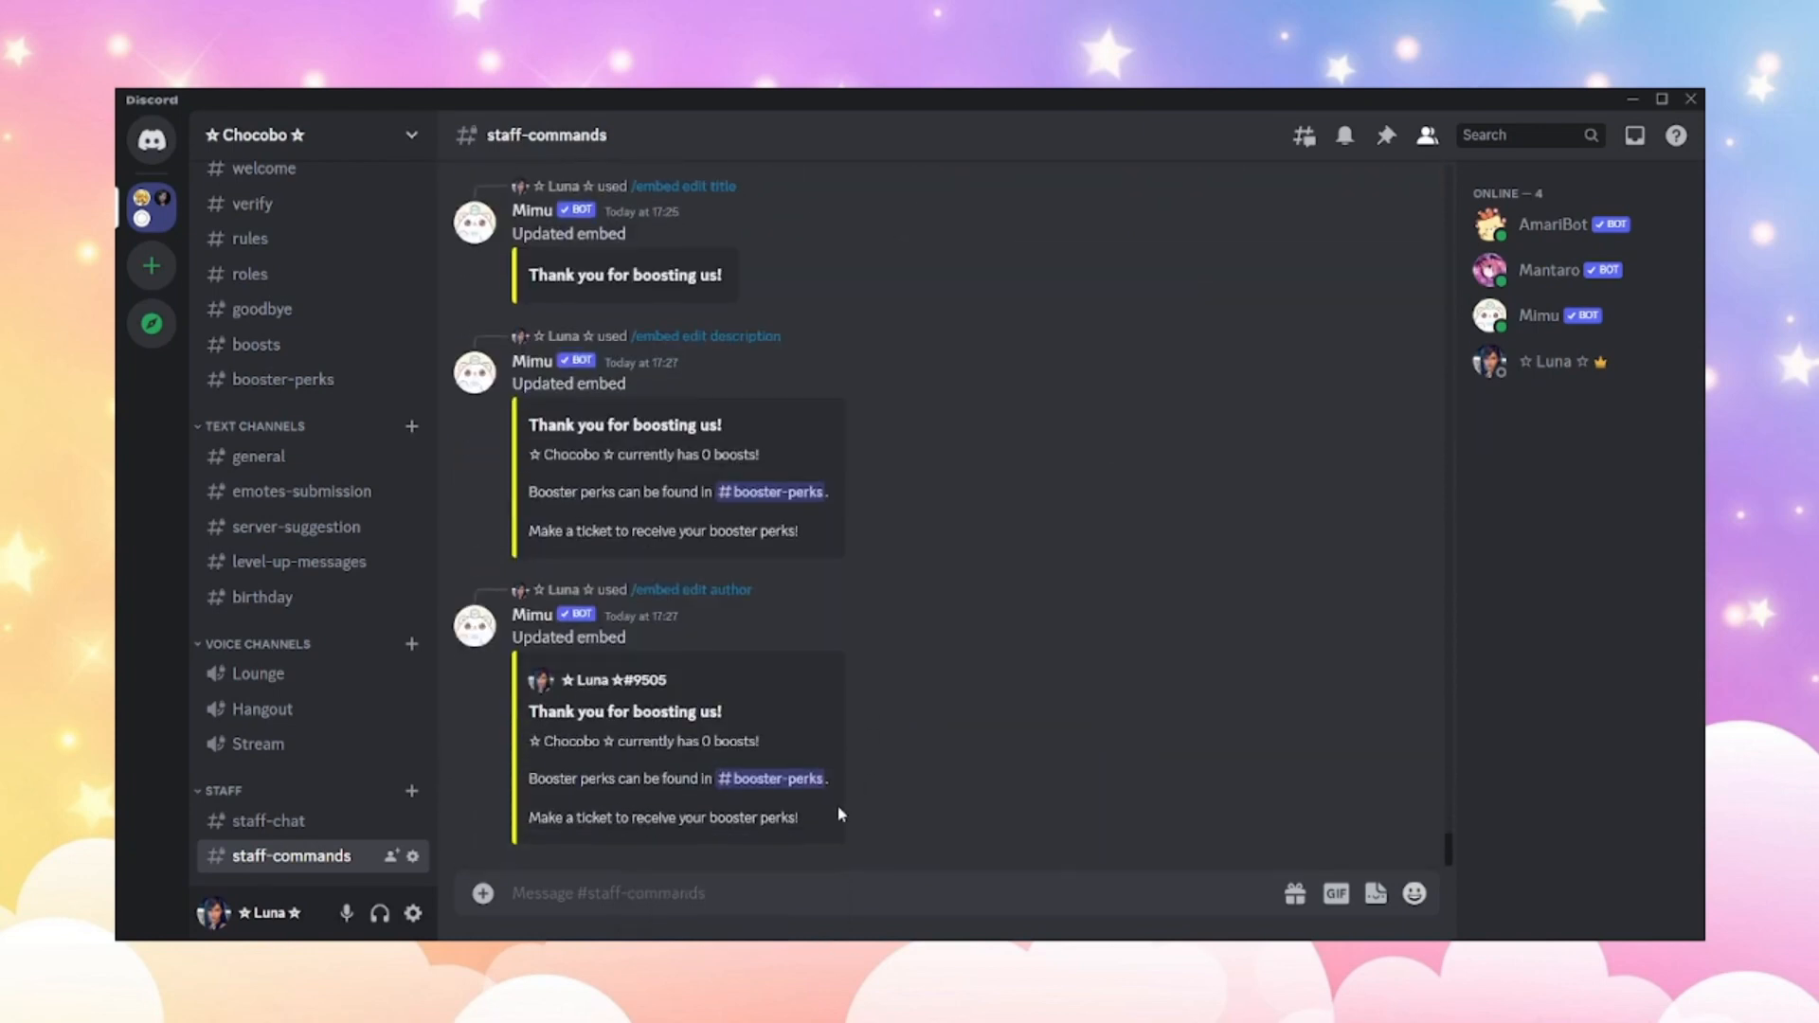
Run /embed edit thumbnail on the boost embed with the copied chocobo-chocobo-racing.gif link as the image.
type("/embe")
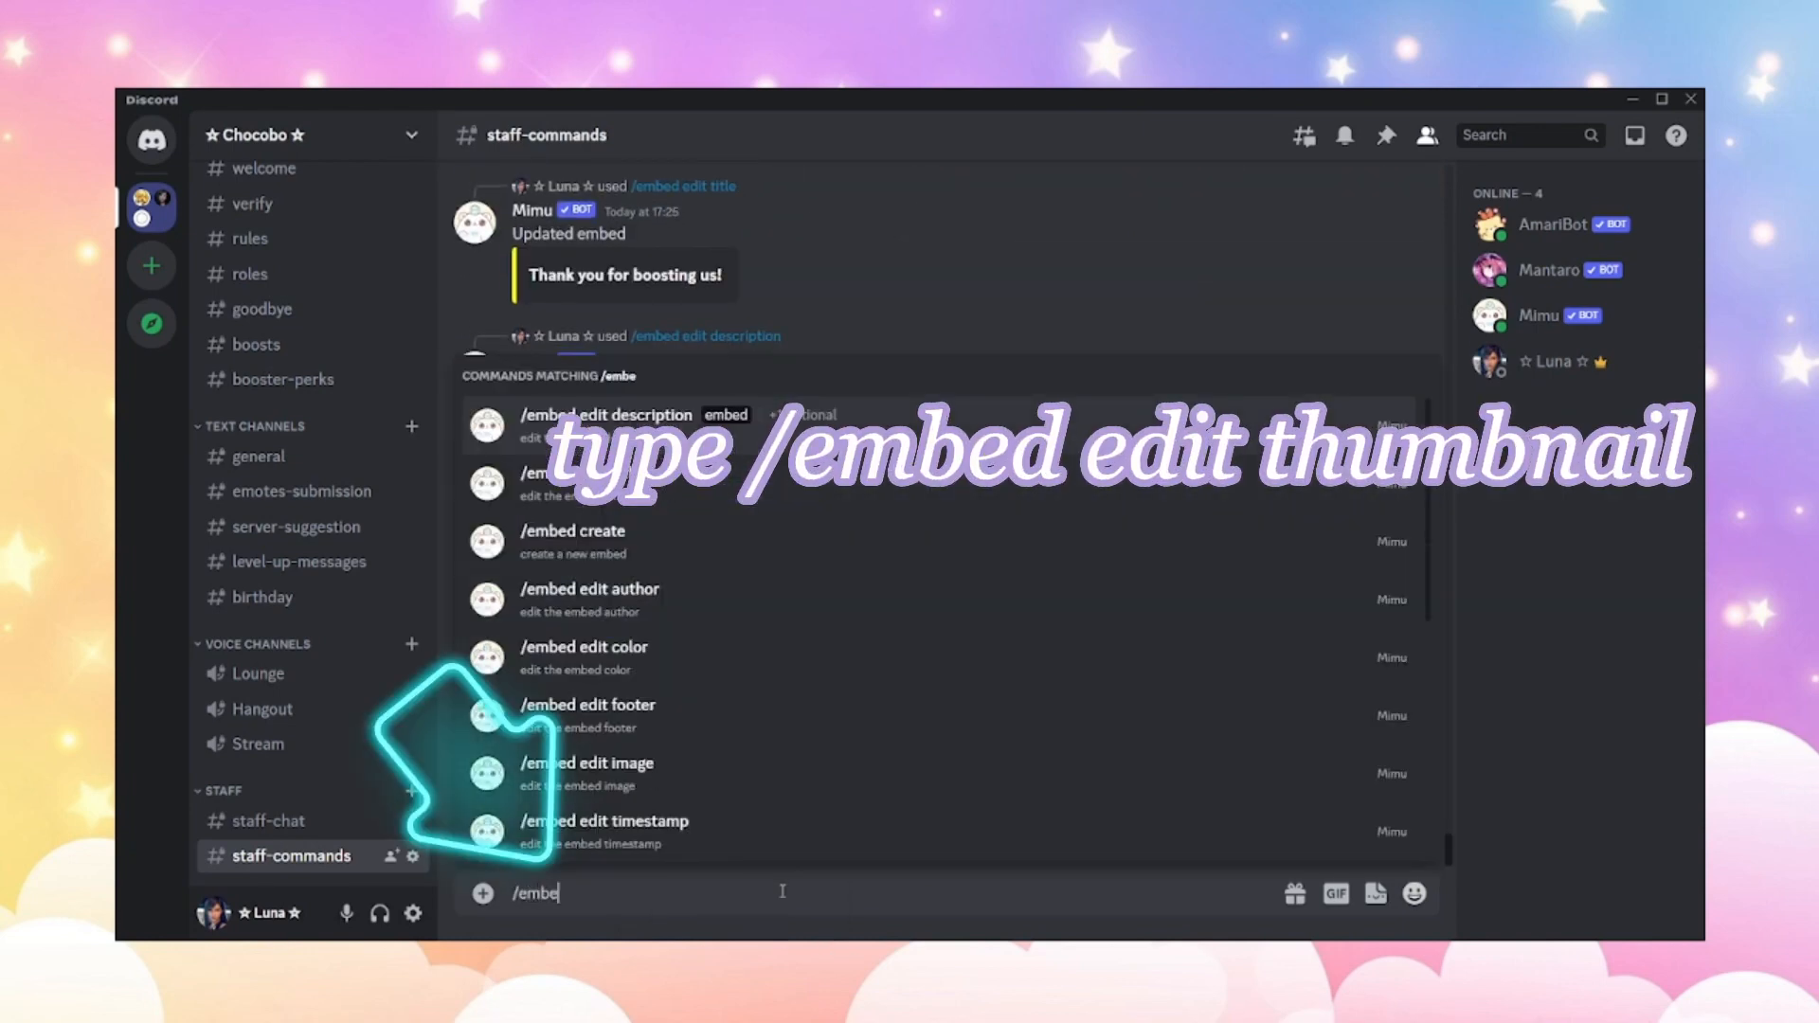
type("d edit")
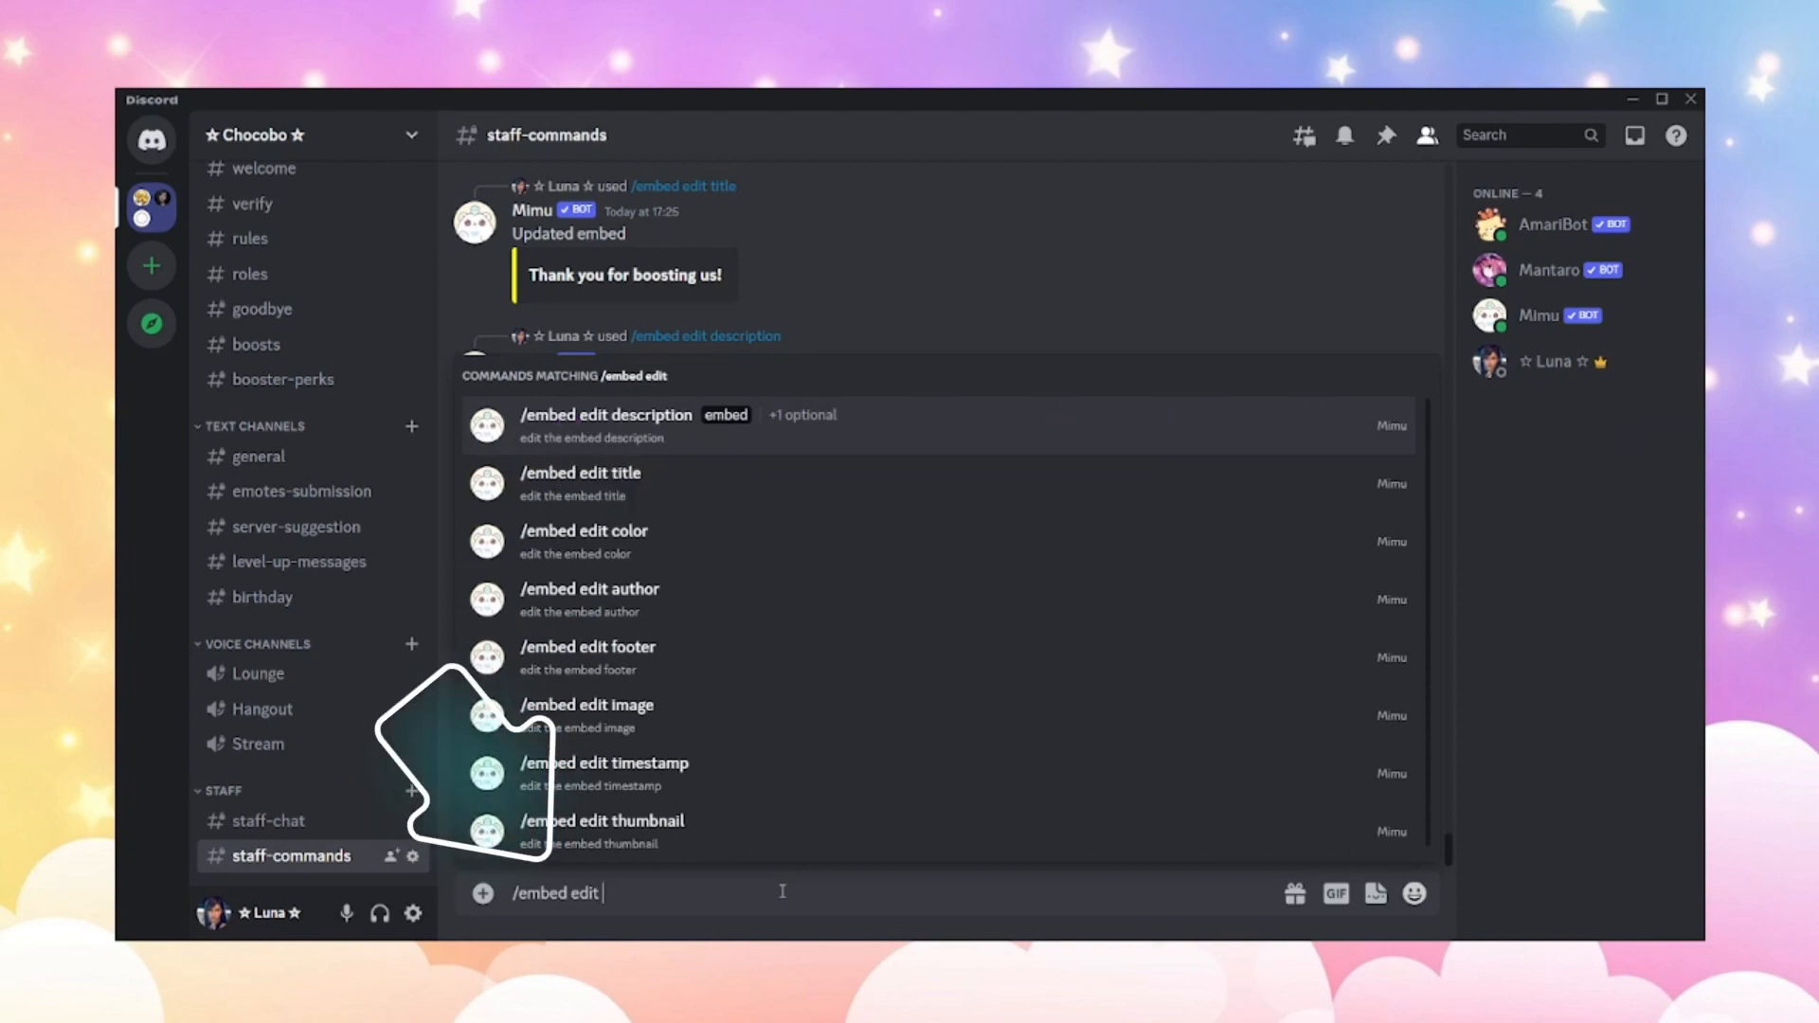
type(" thu")
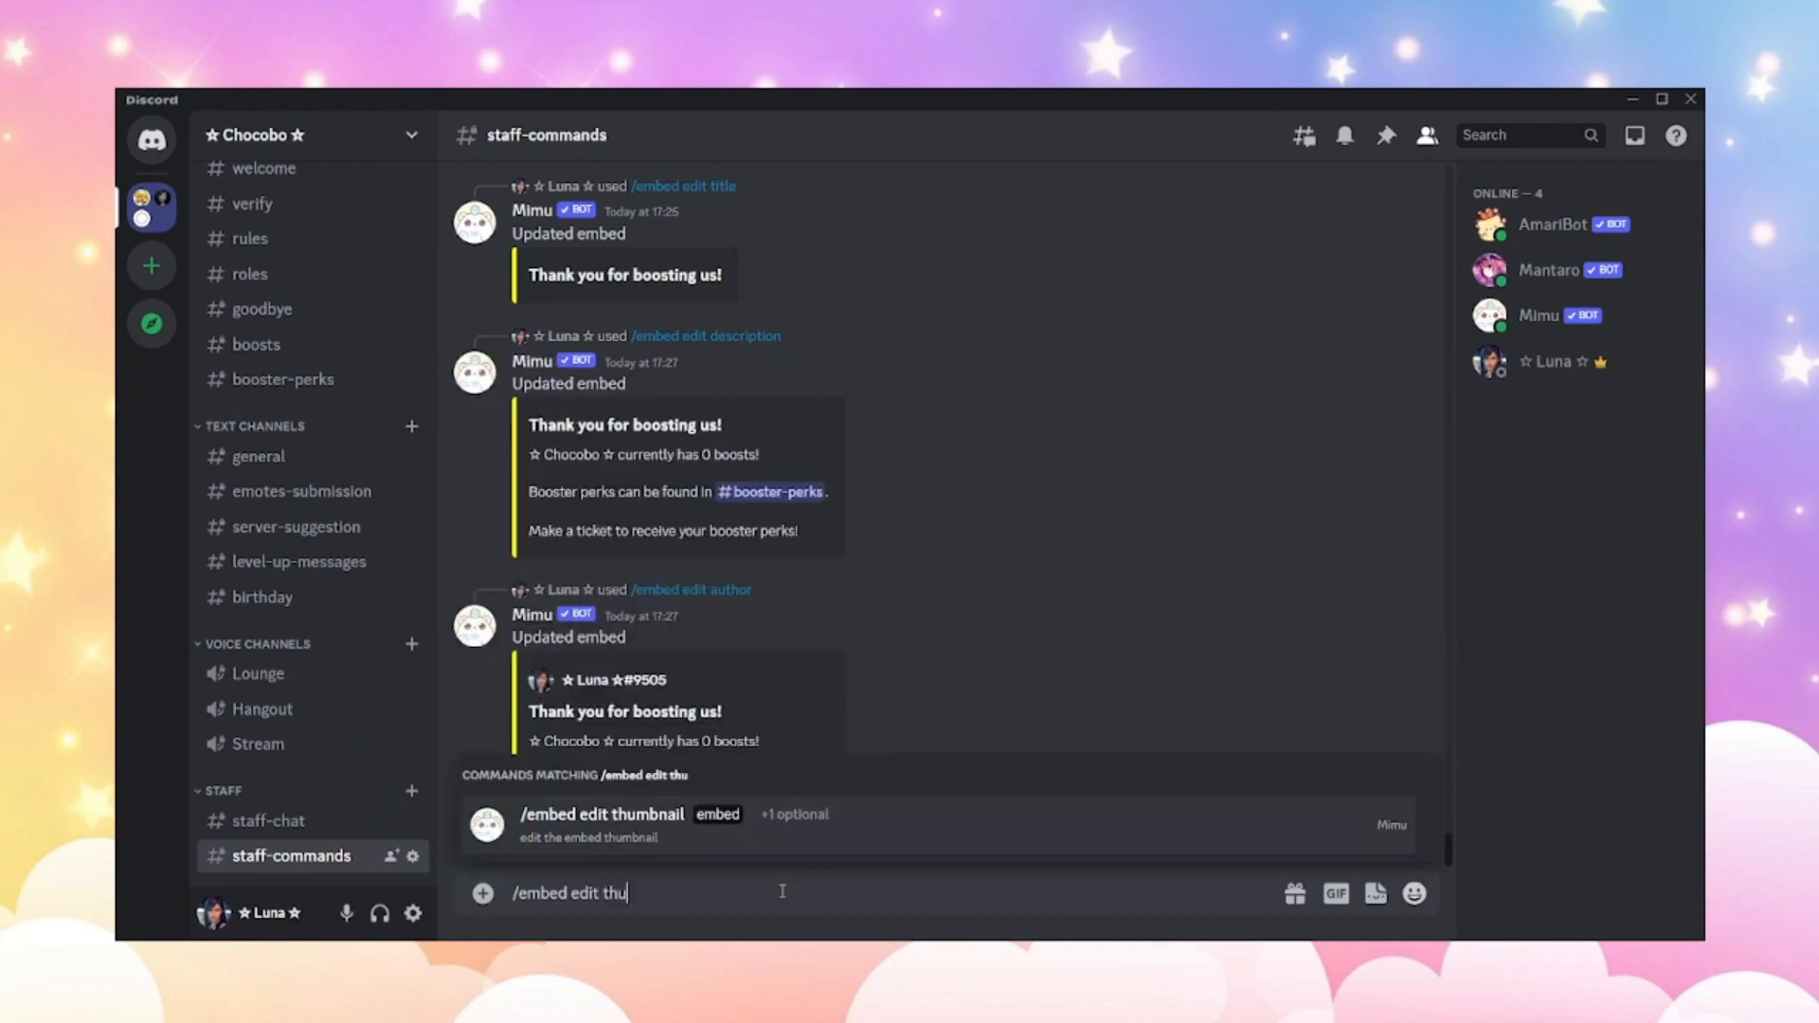
type("mbnail")
key("Tab")
key("Down")
key("Down")
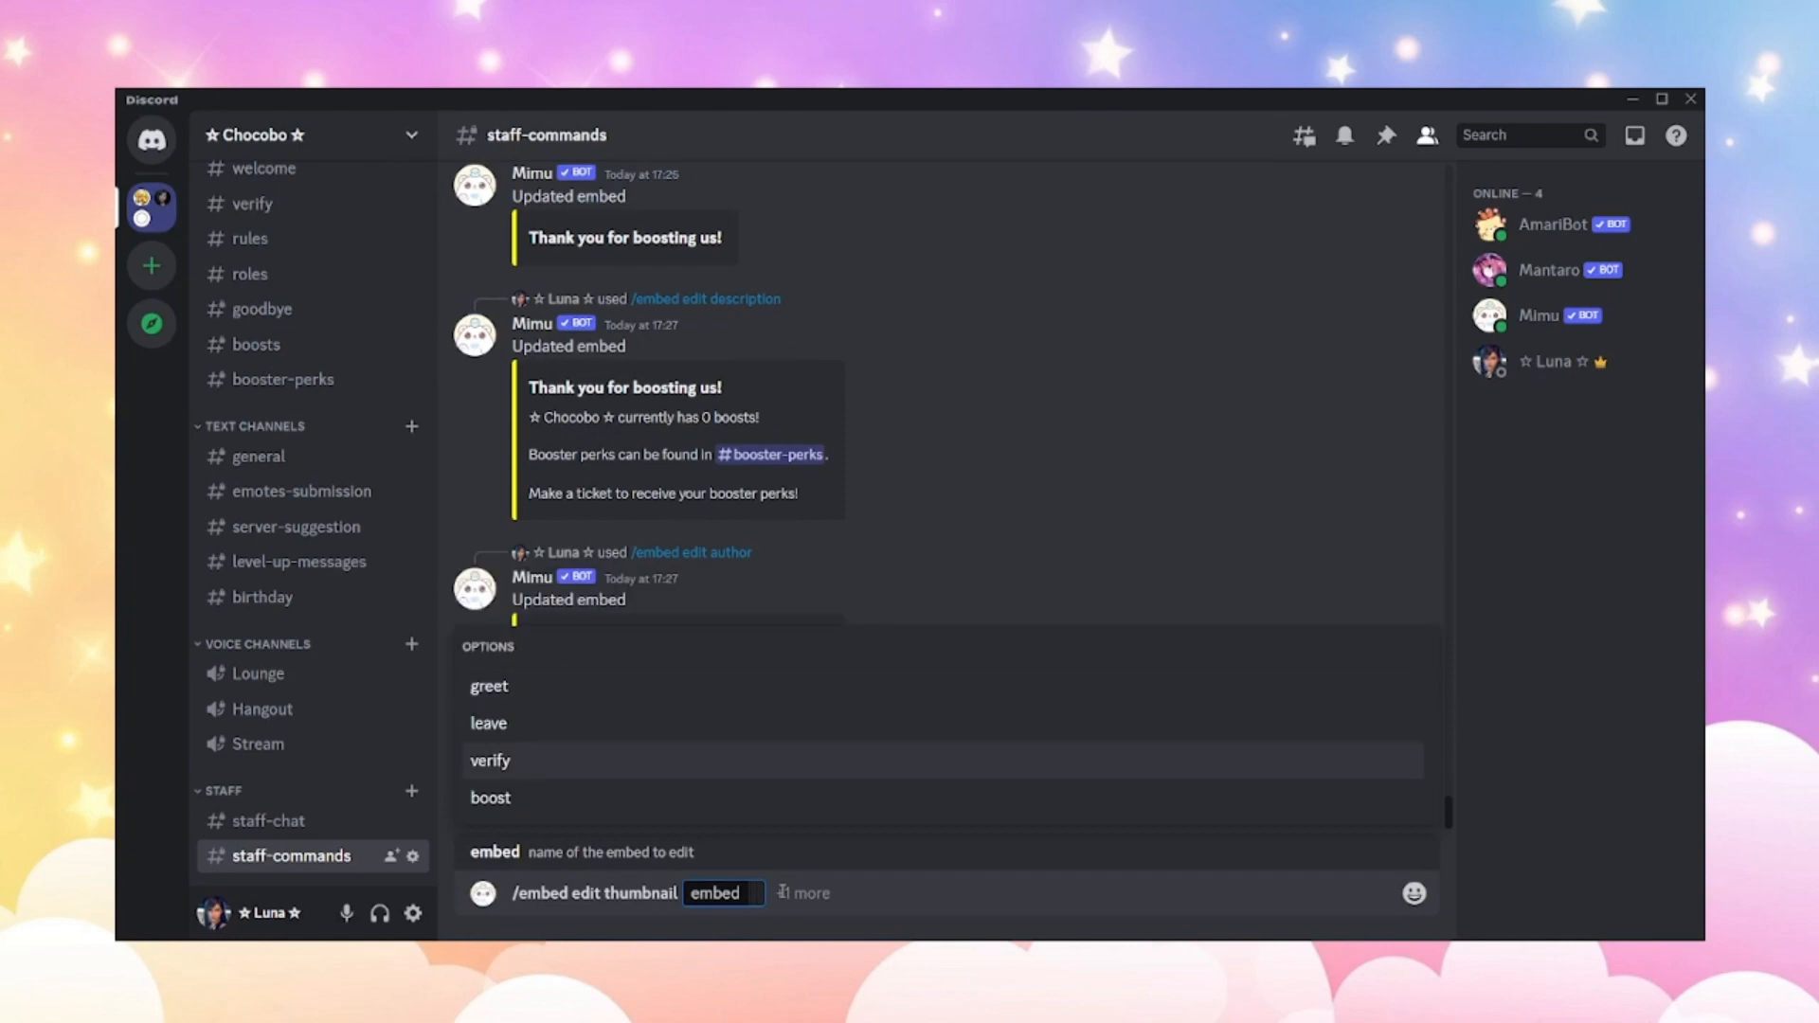
key("Down")
key("Tab")
key("Tab")
key("ctrl+v")
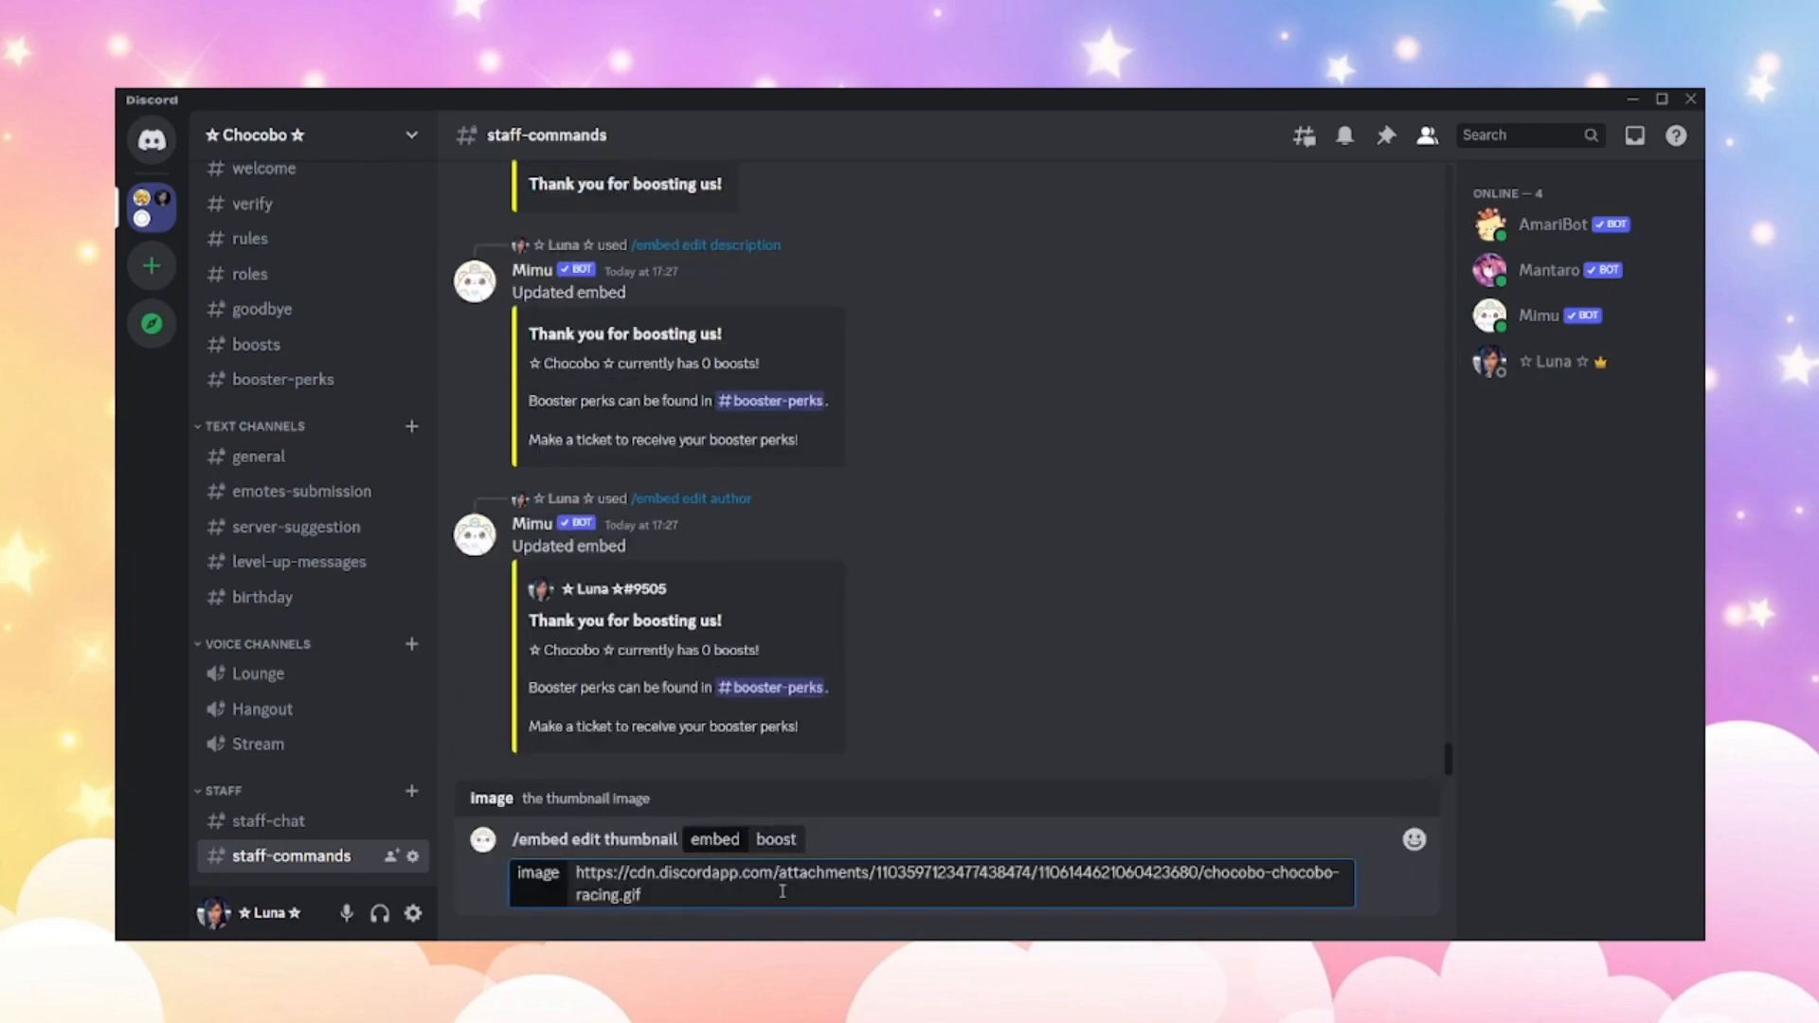
key("Return")
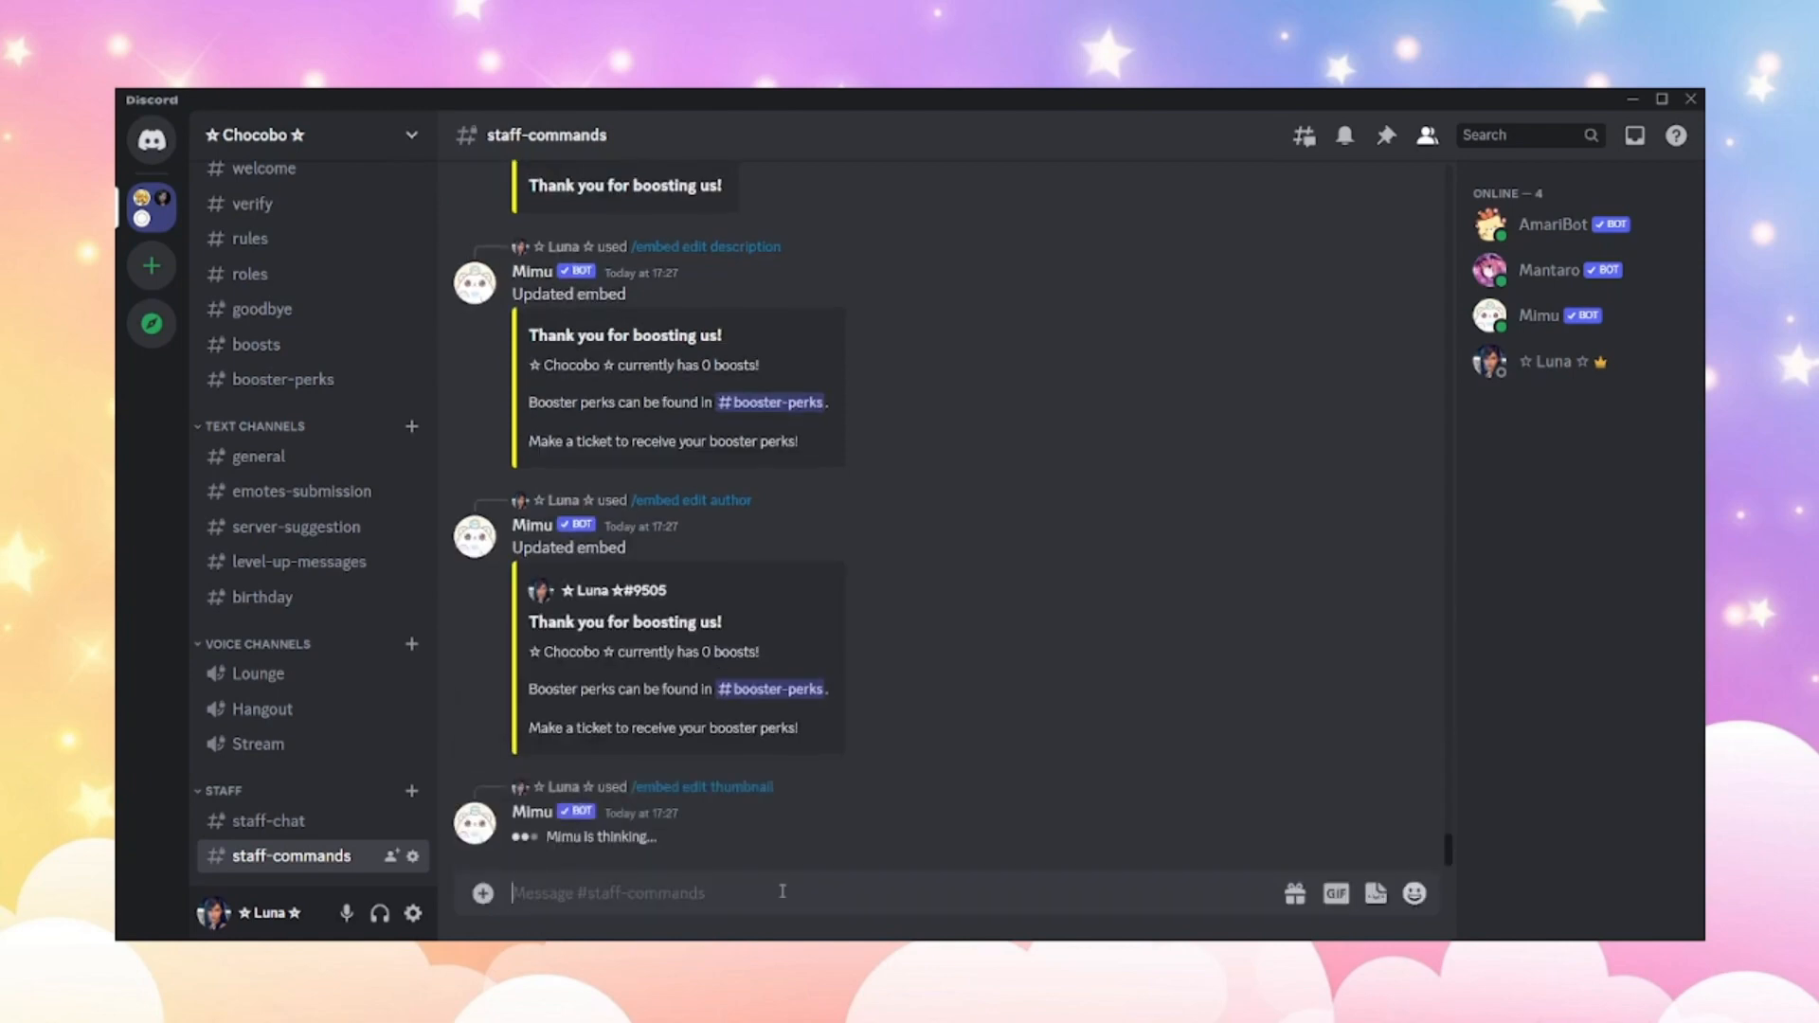
Copy the link of the close-up chocobo face GIF posted above the racing GIF in staff-commands.
scroll(663, 568, "up", 8)
right_click(652, 578)
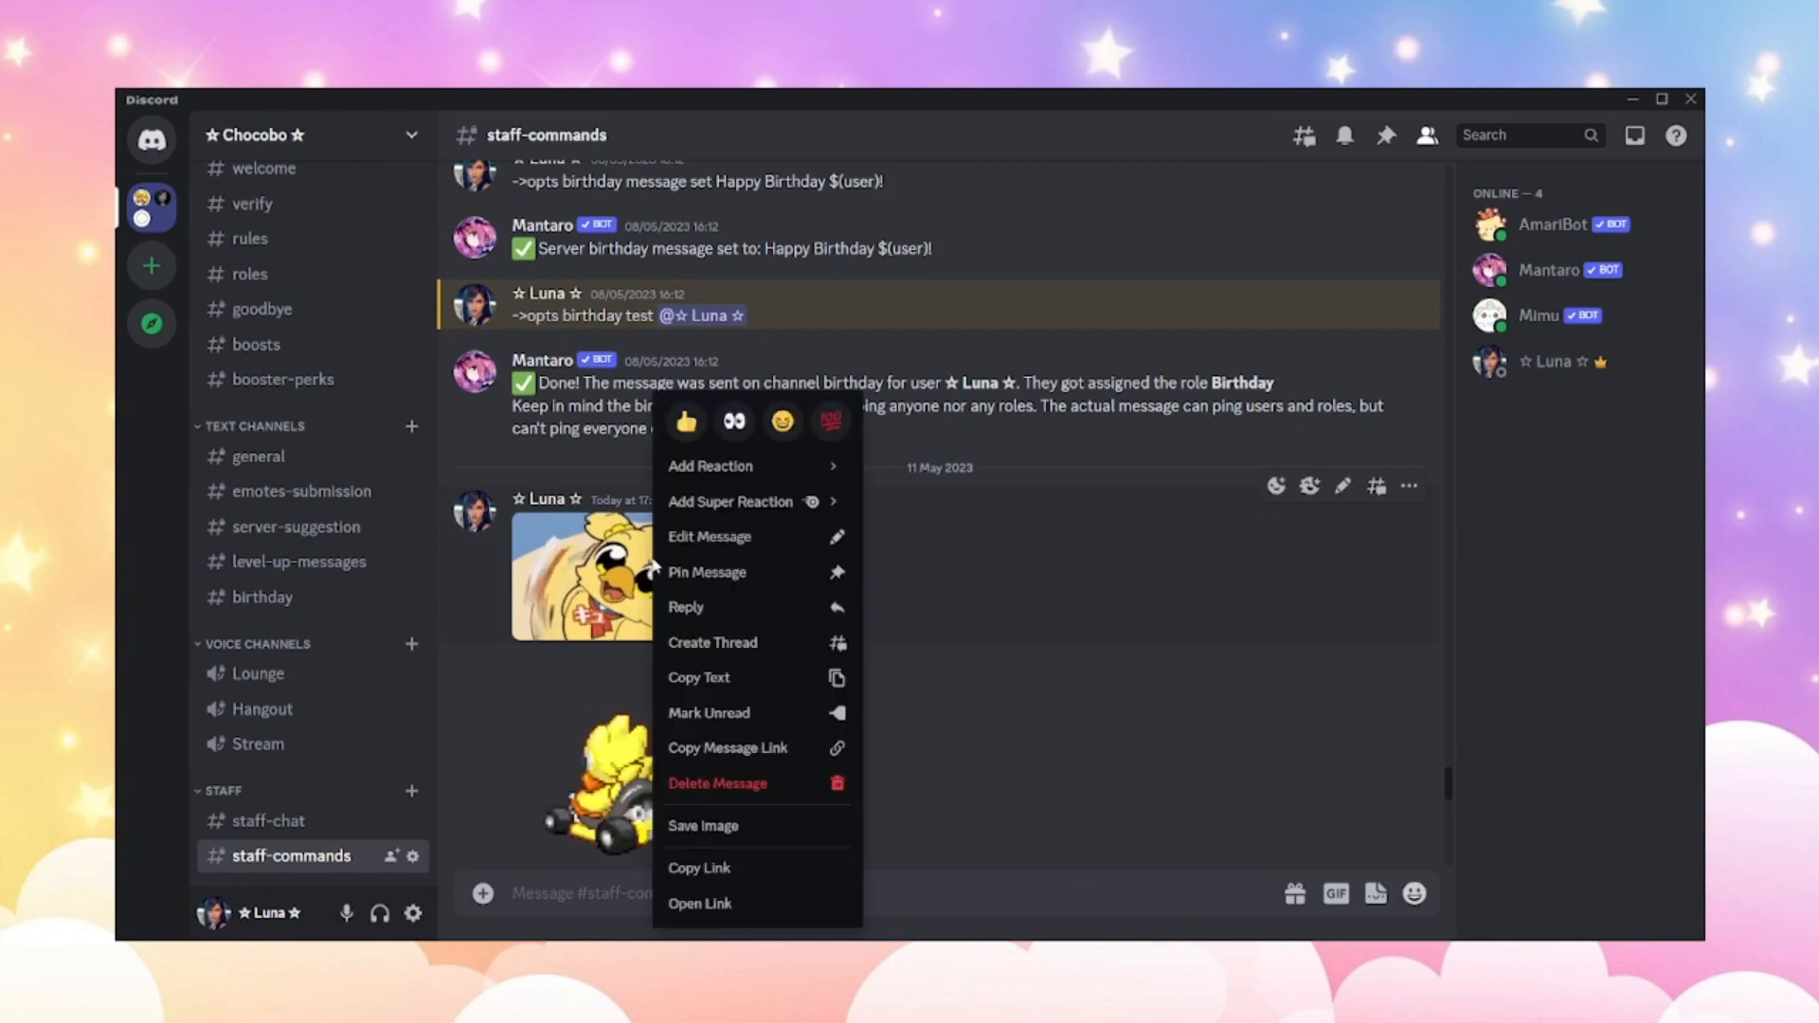
left_click(729, 870)
scroll(758, 663, "down", 10)
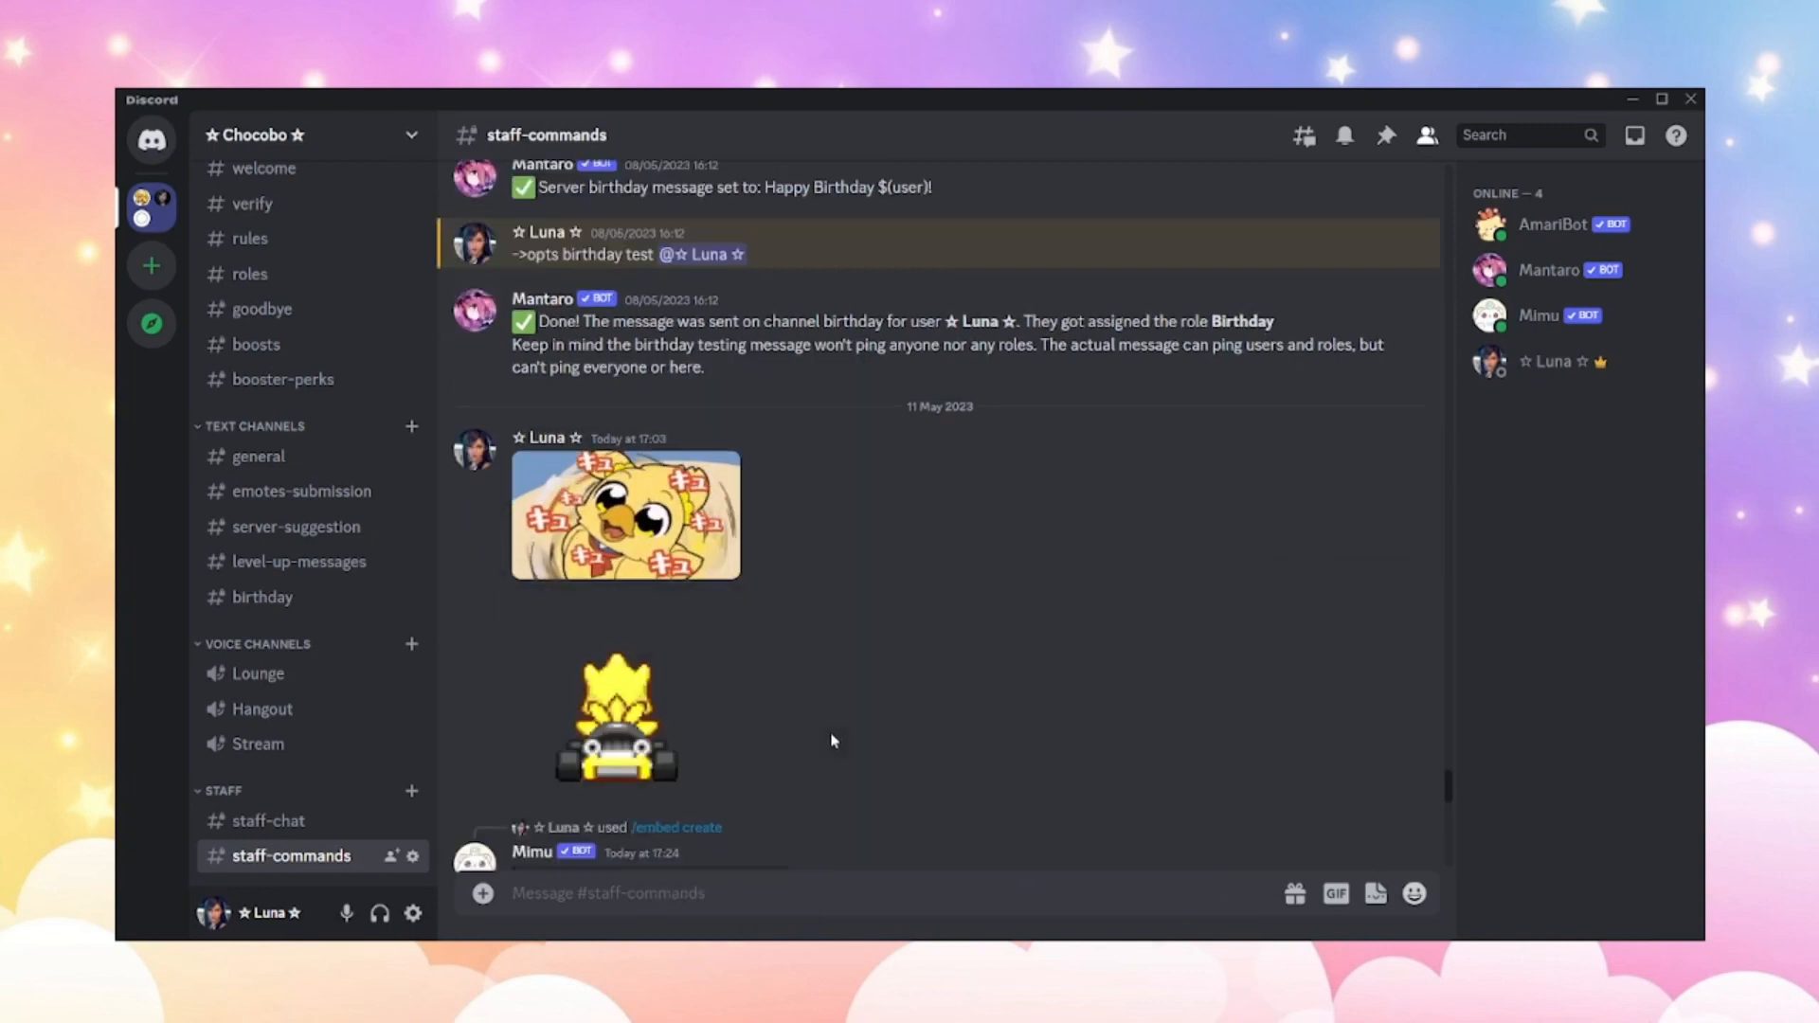
Run /embed edit image on the boost embed with the copied chocobo-final-fantasy.gif link as the image.
type("/e")
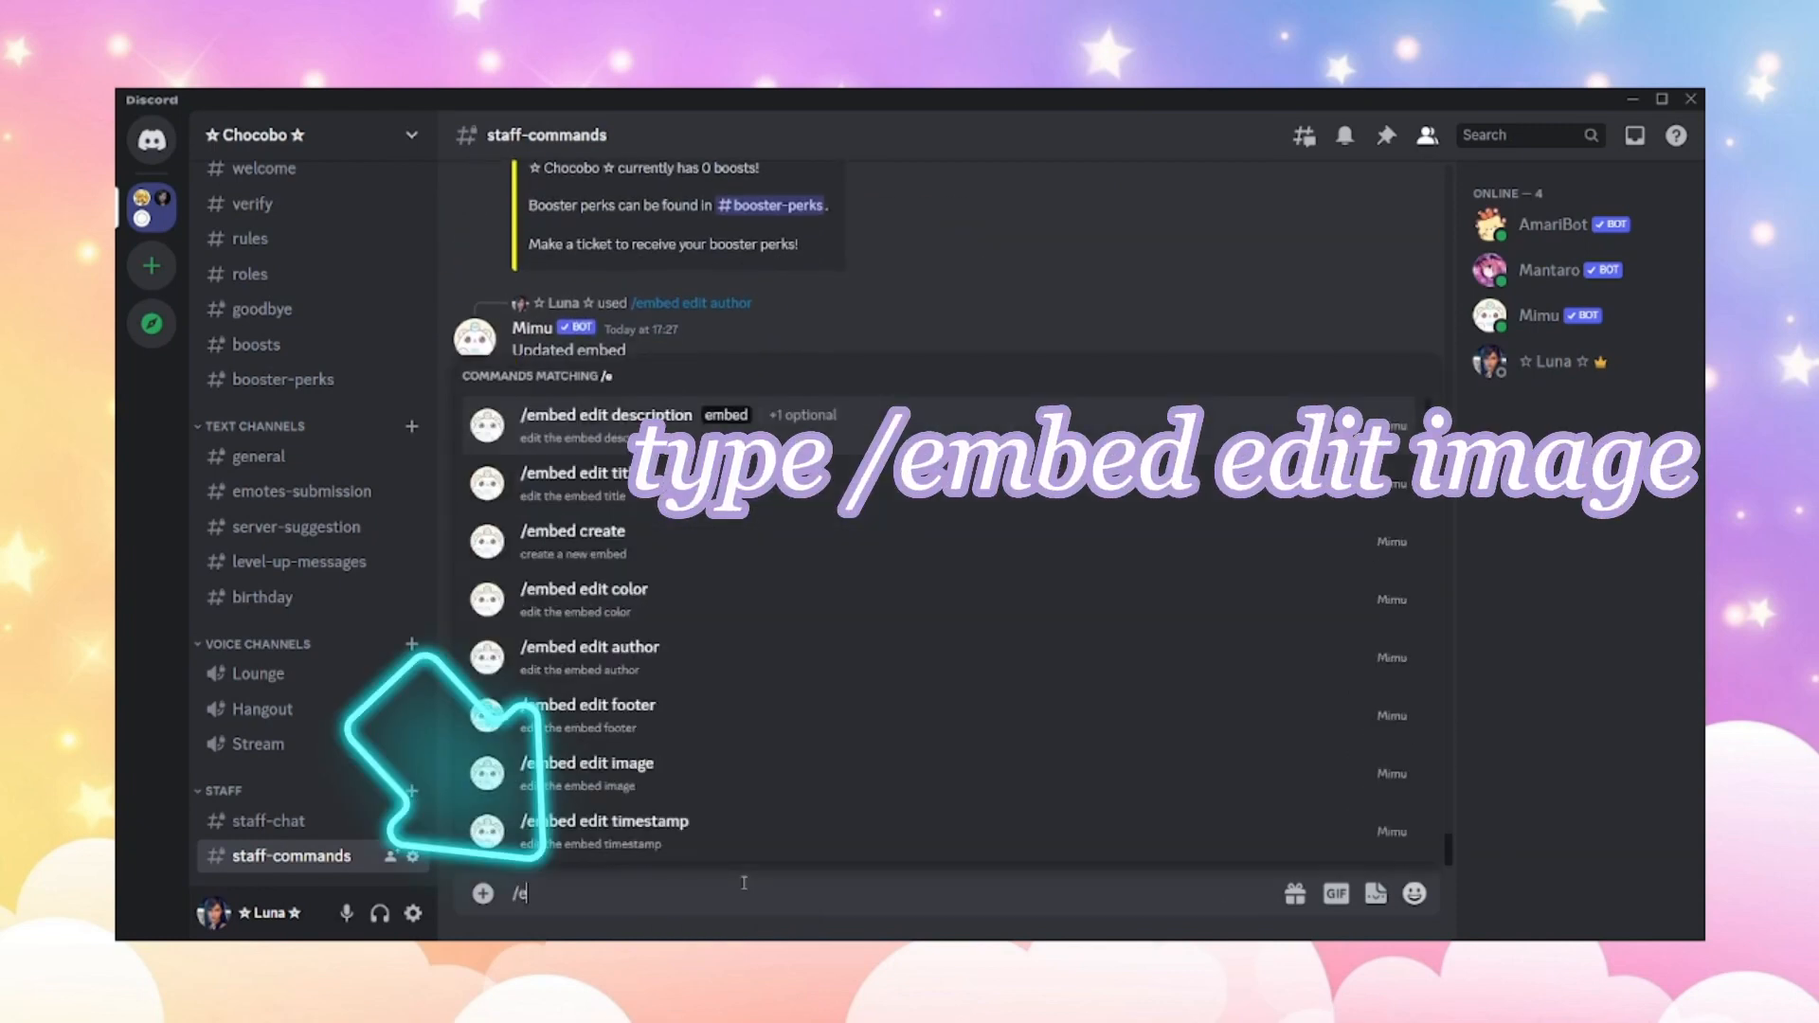
type("mbed edit image")
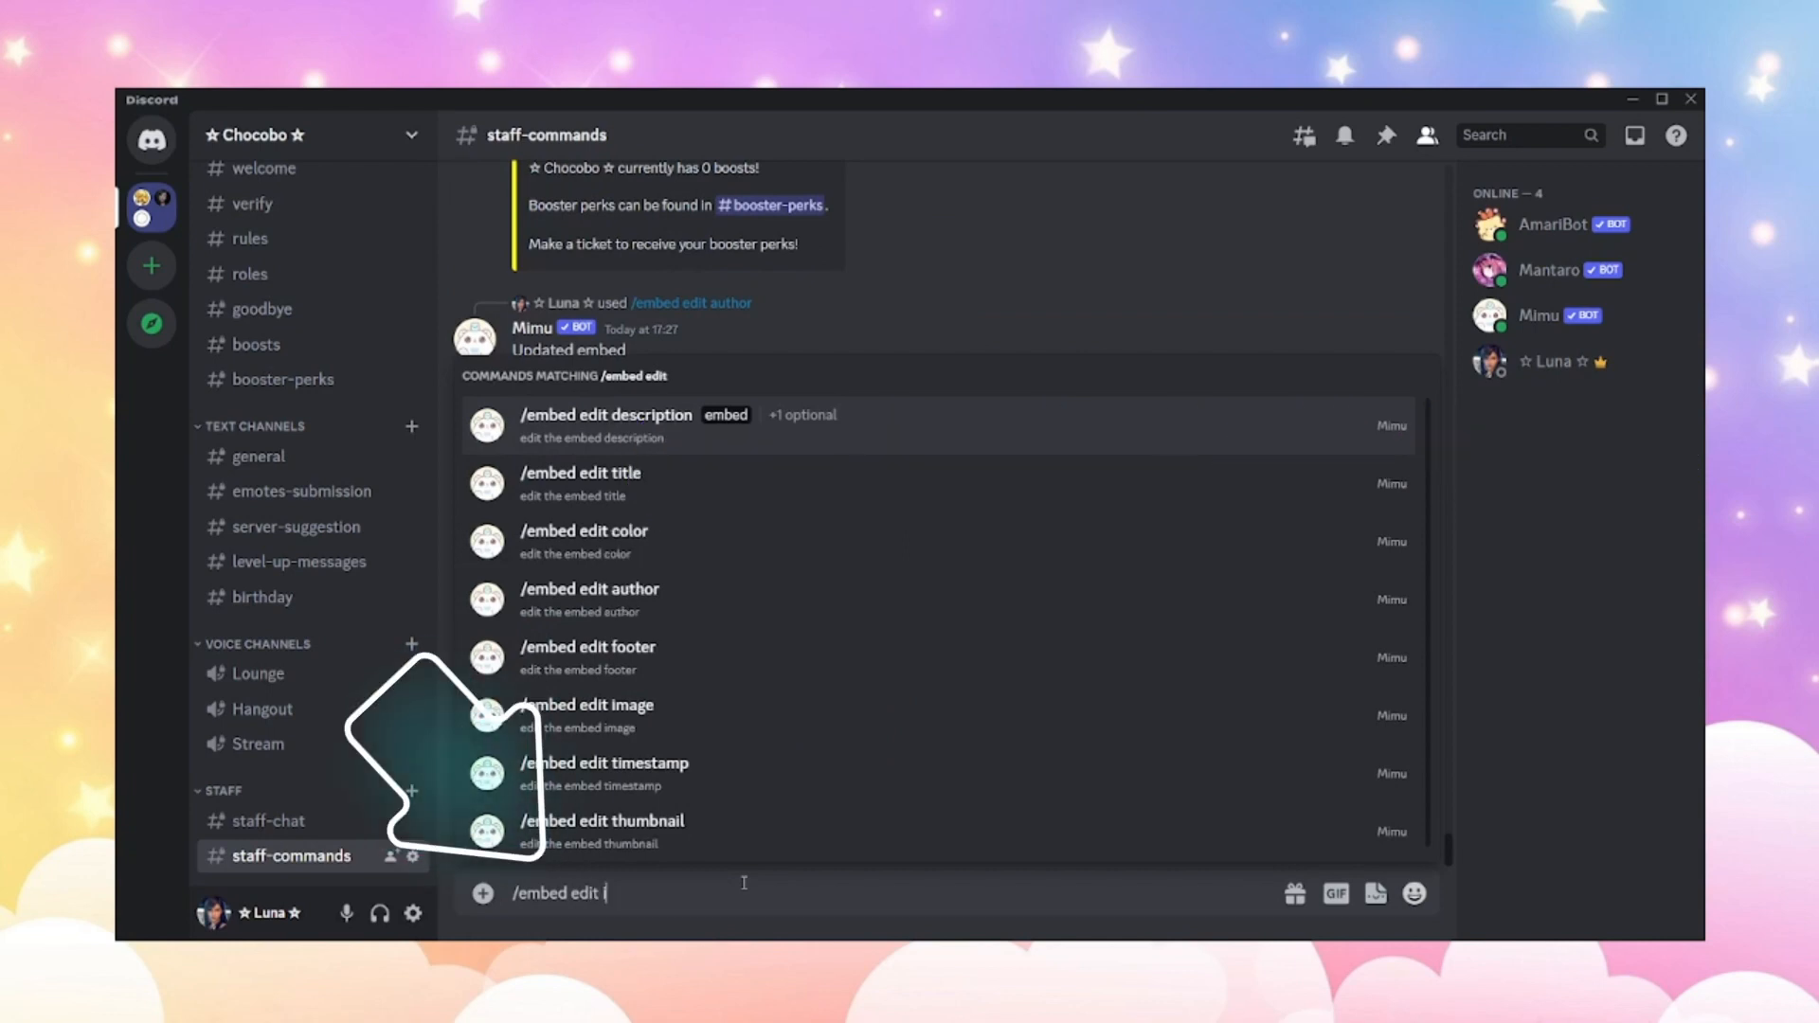
key("Tab")
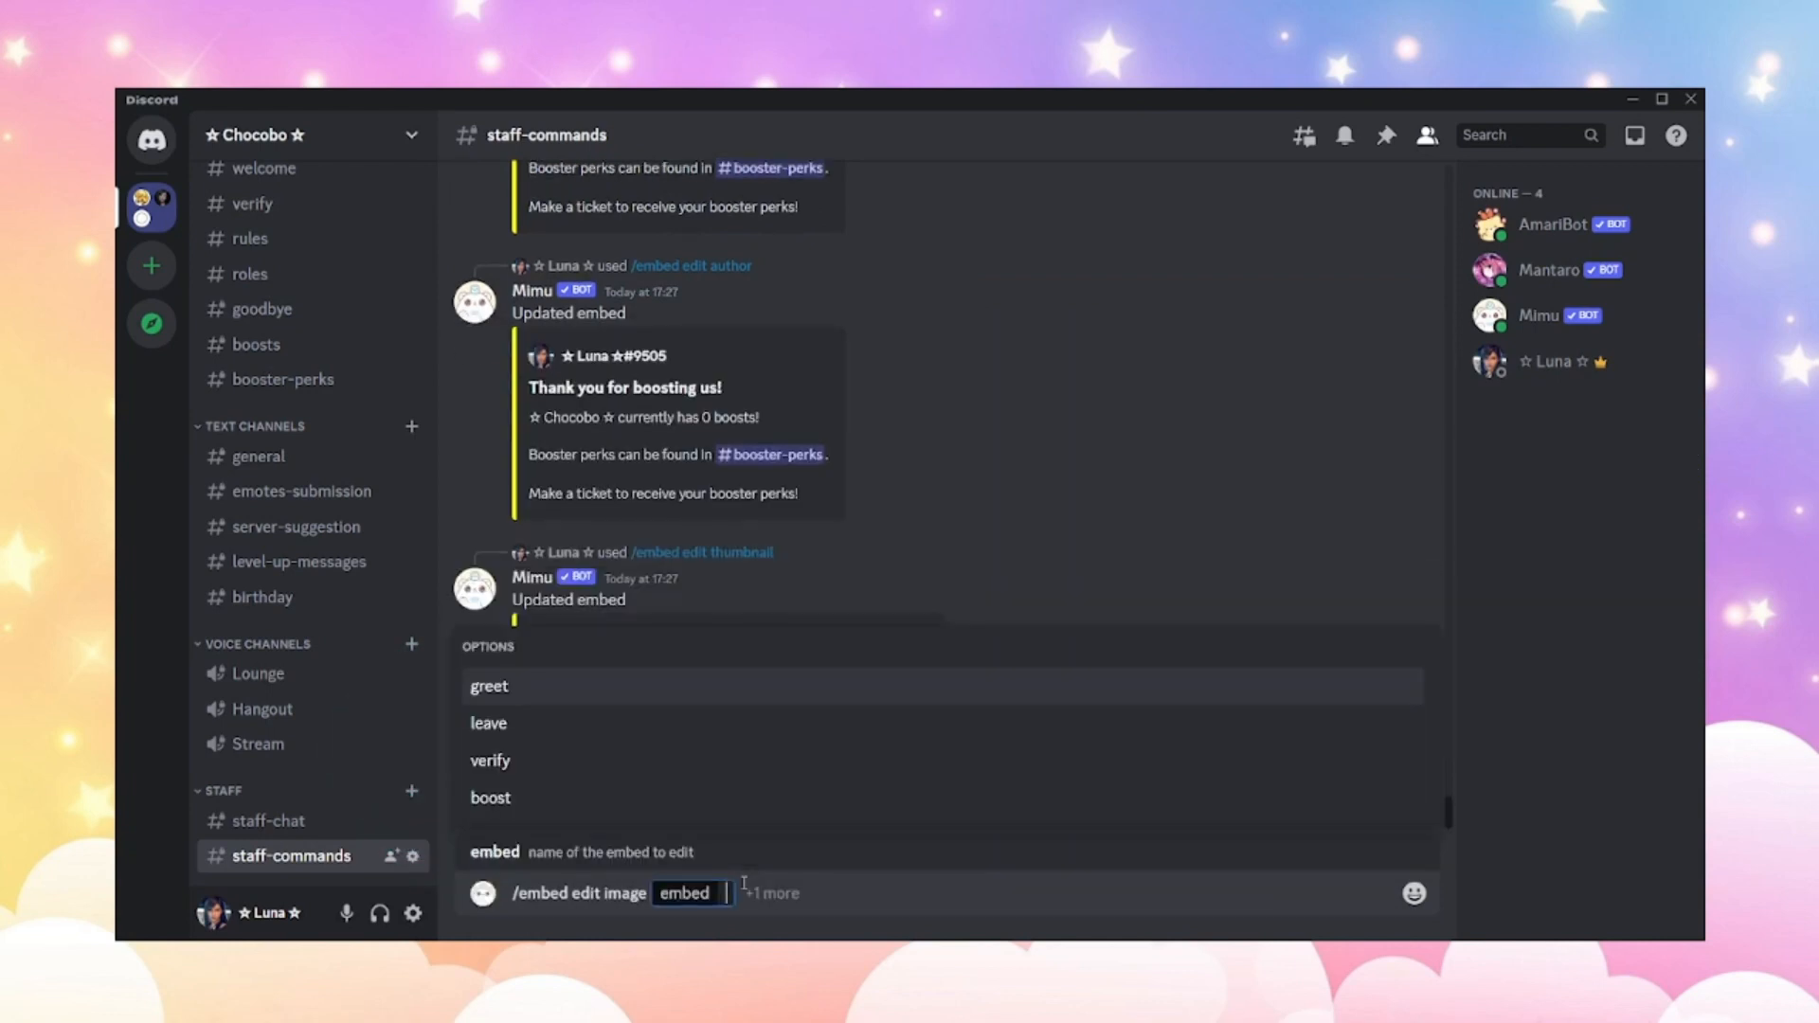
key("Down")
key("Down")
key("Down")
key("Tab")
key("ctrl+v")
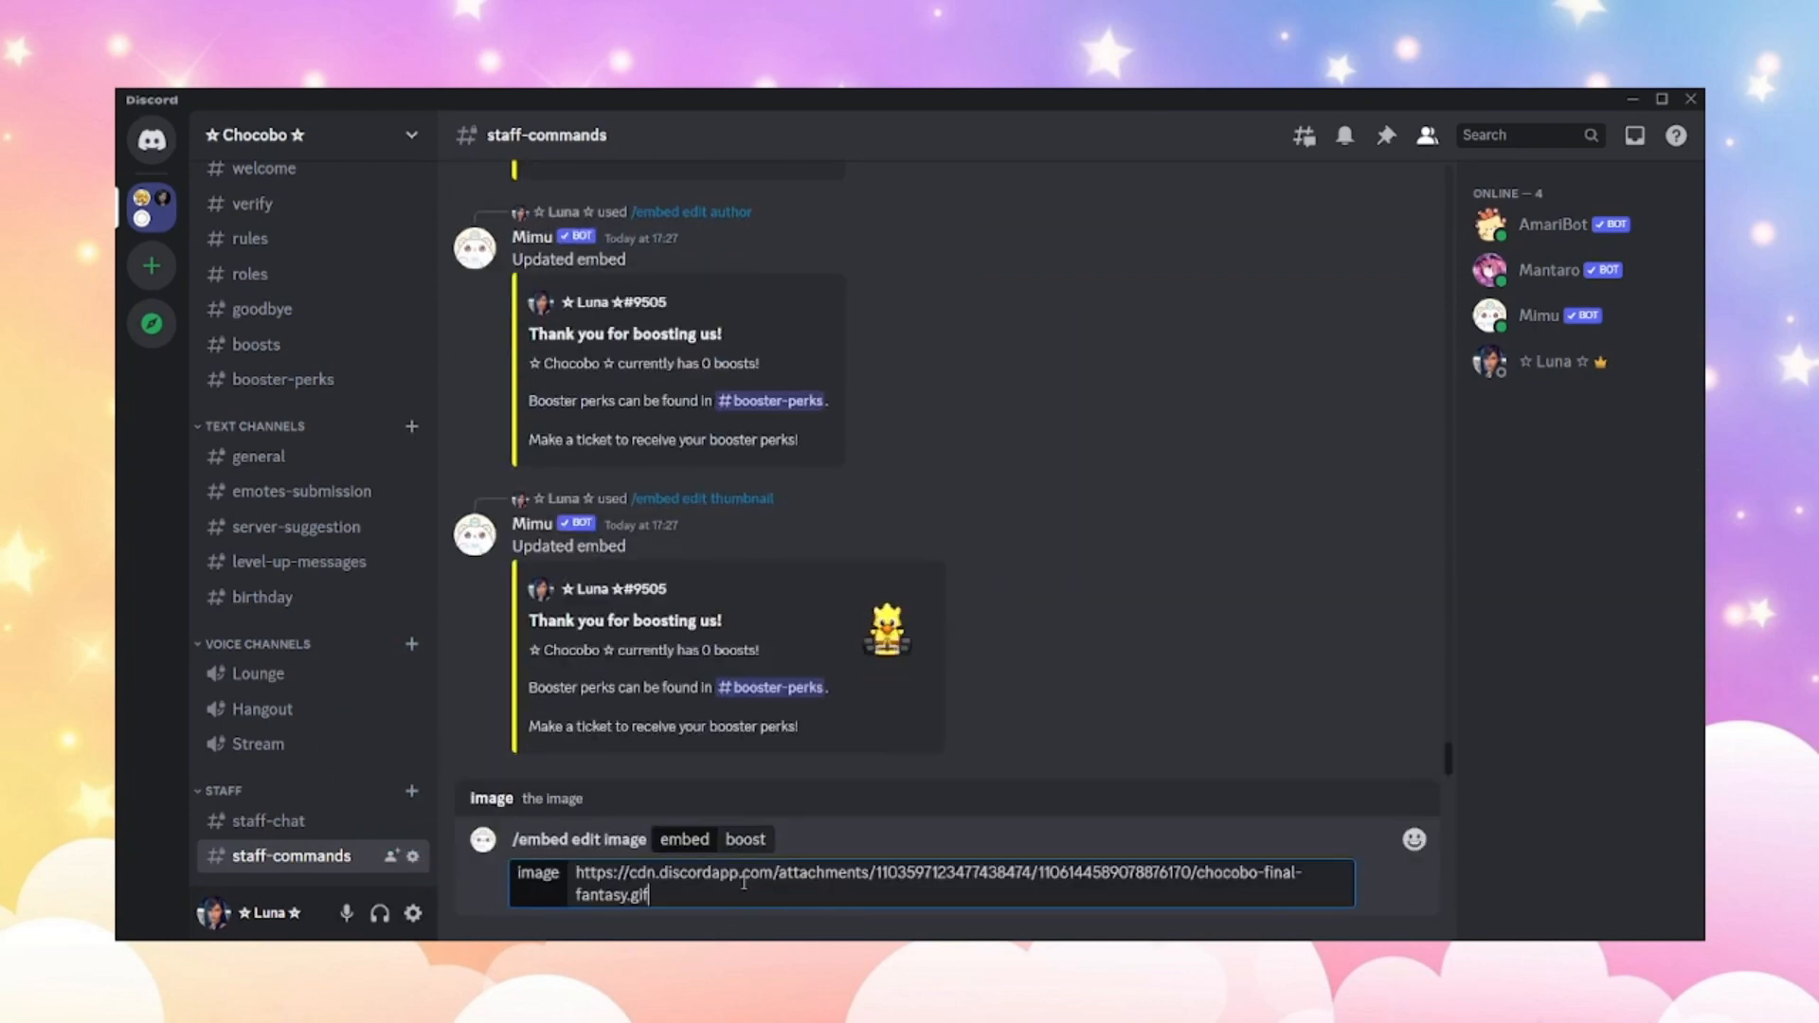
key("Return")
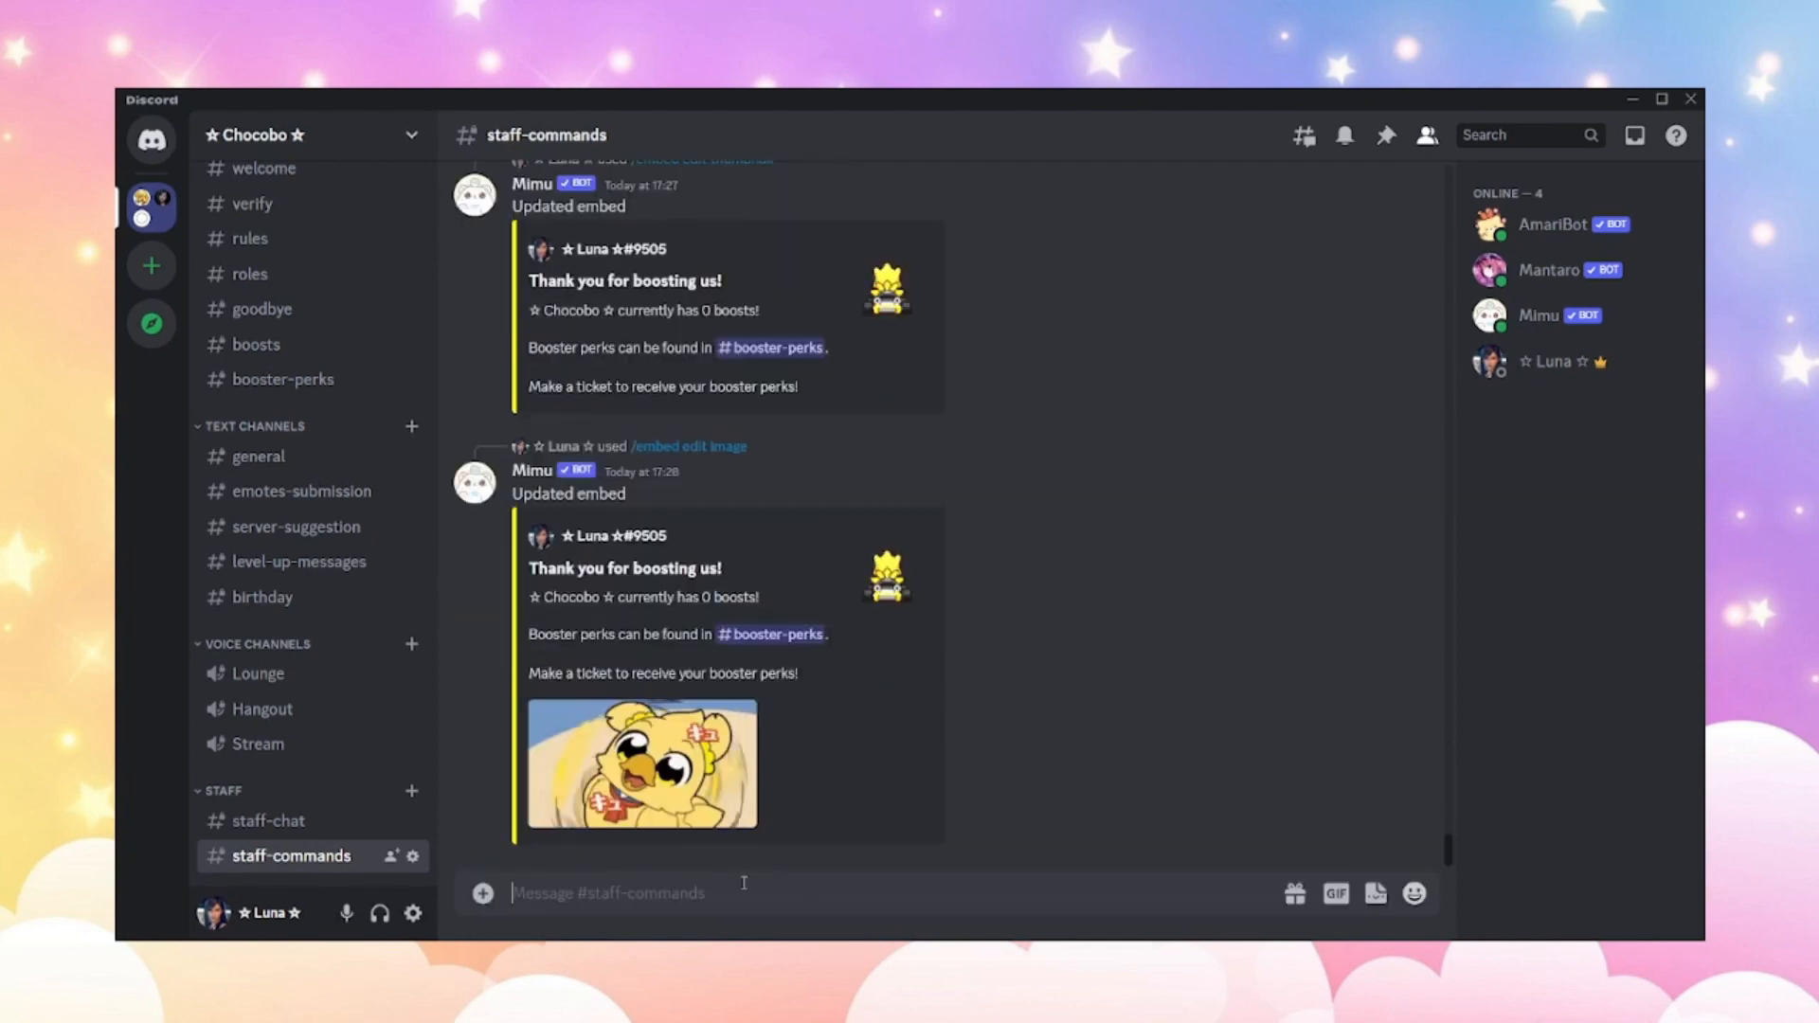
Run /embed edit footer on the boost embed with the text "{user_name} has boosted the server!".
type("/embed edit footer")
key("Tab")
type("boost")
key("Tab")
key("Tab")
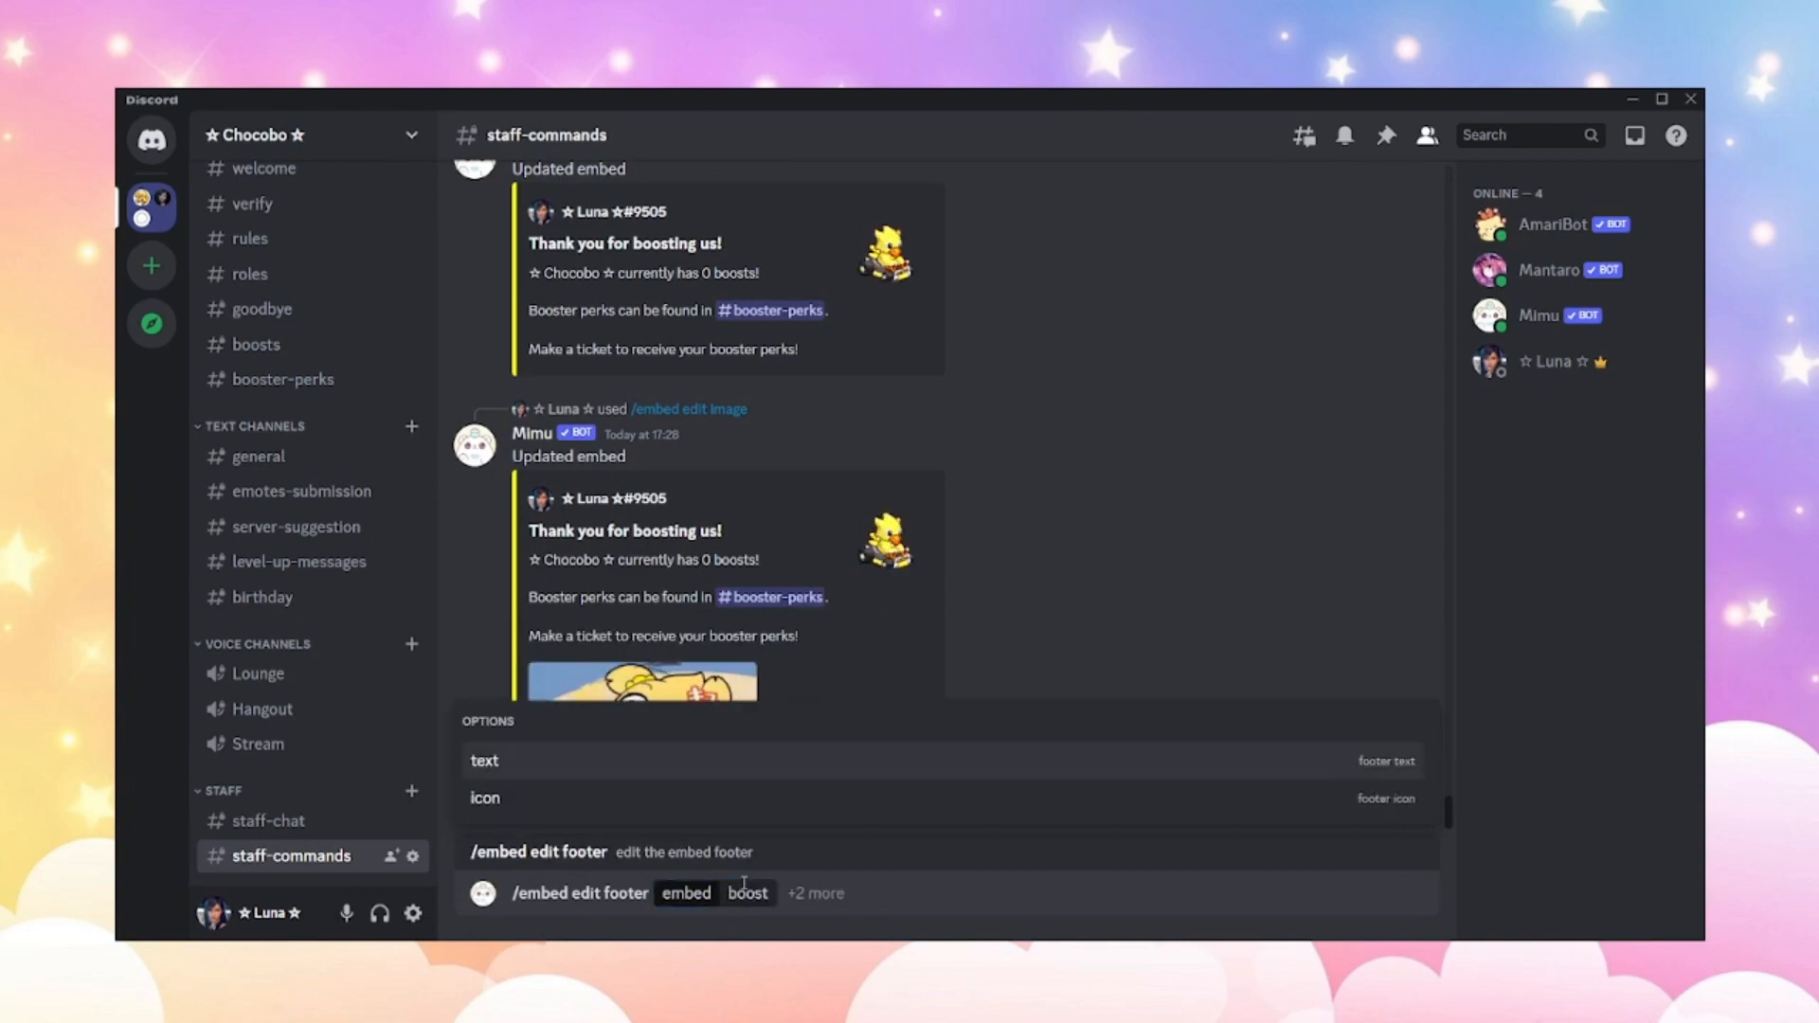
key("Tab")
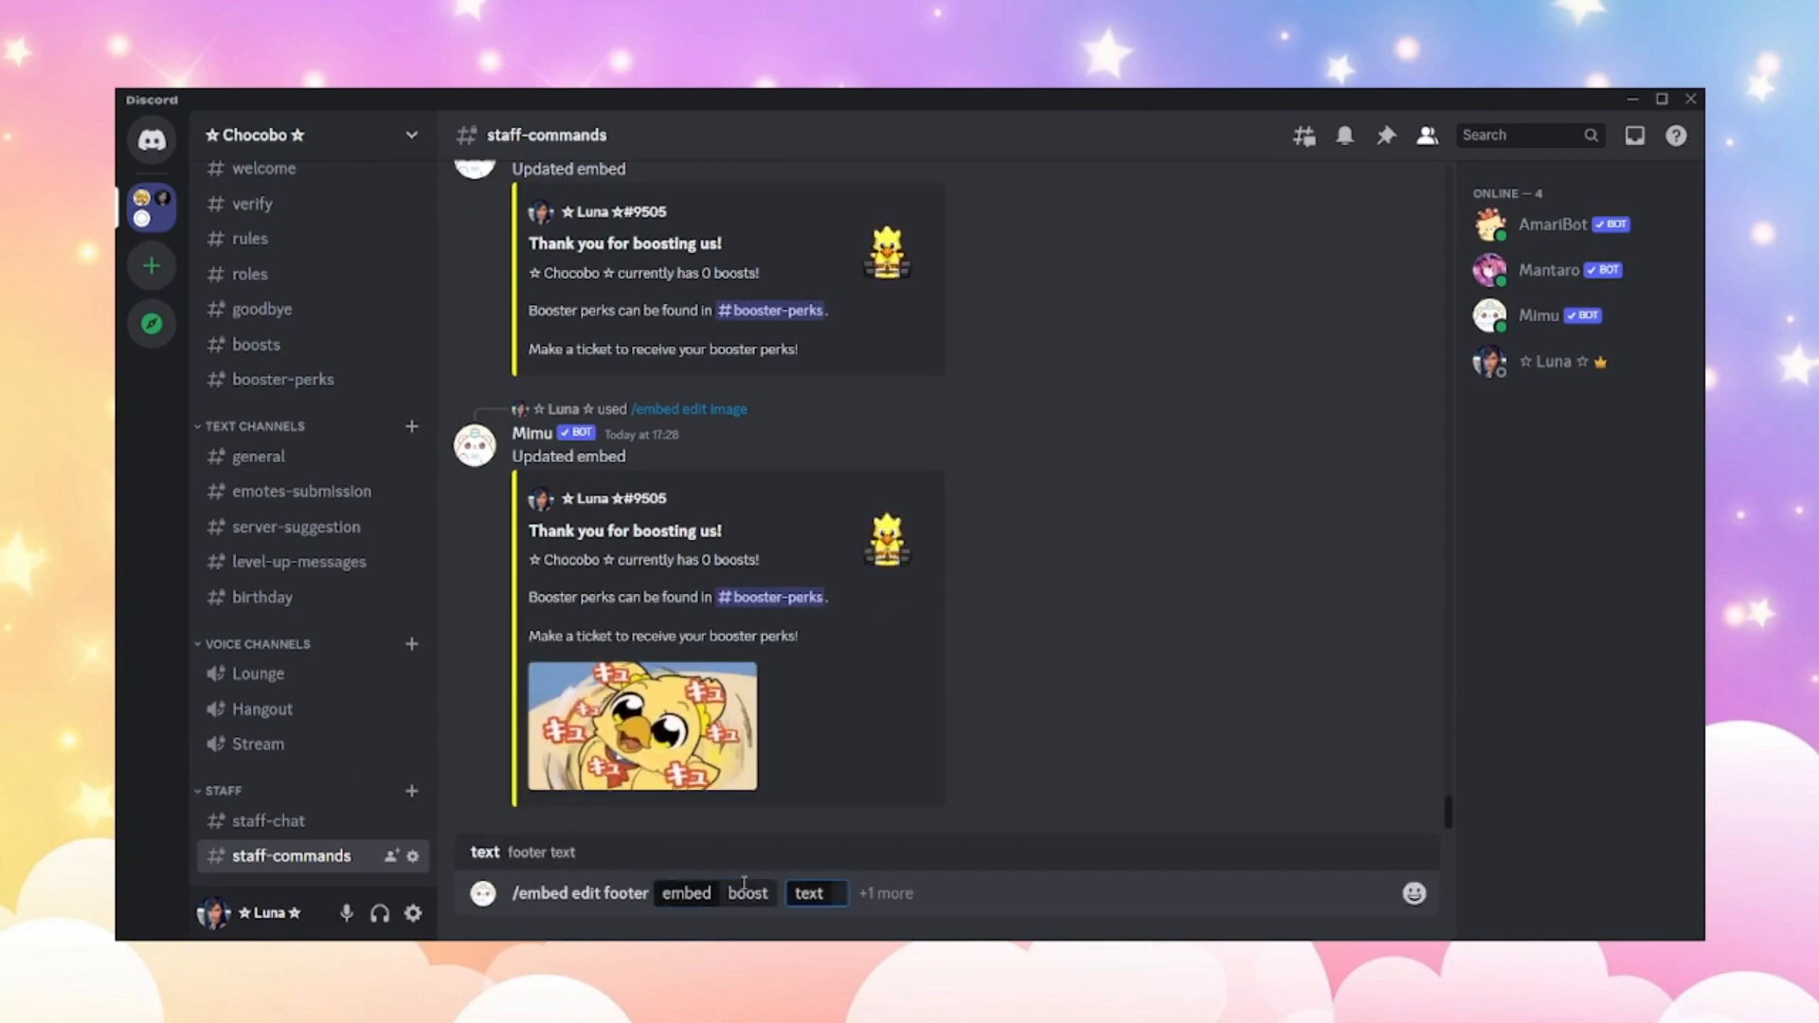
type("{us")
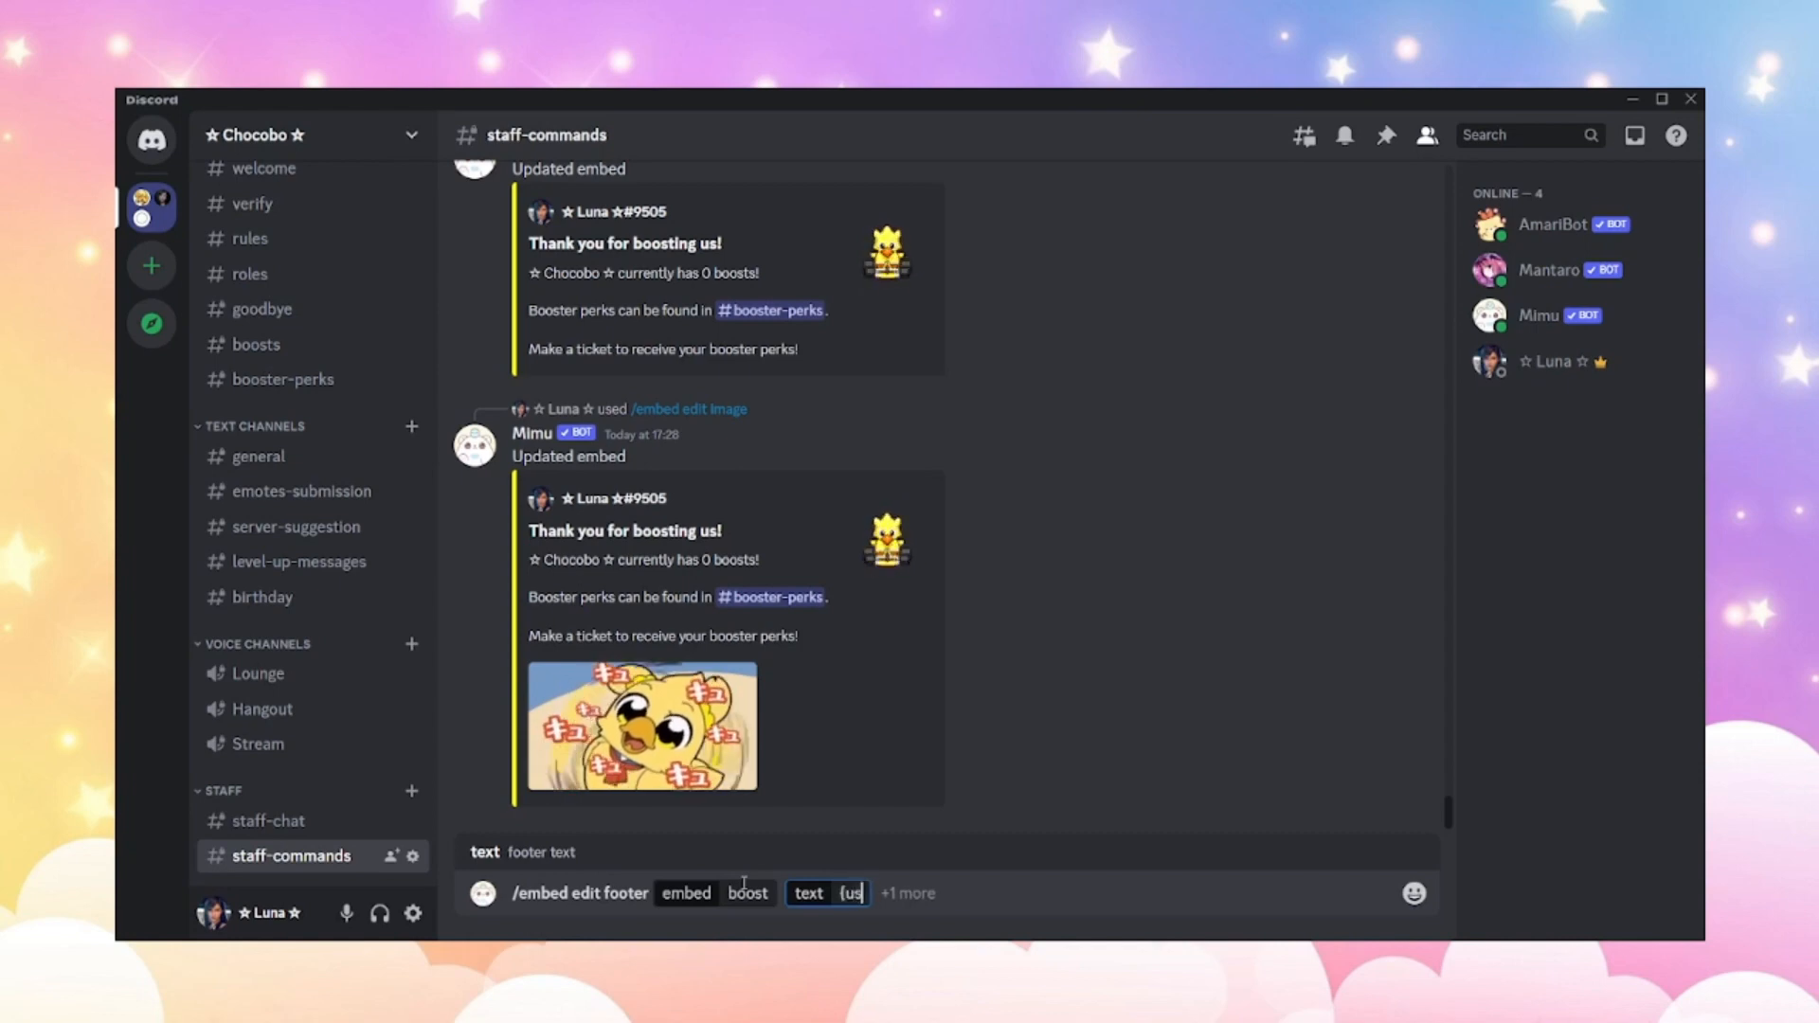
type("er_name")
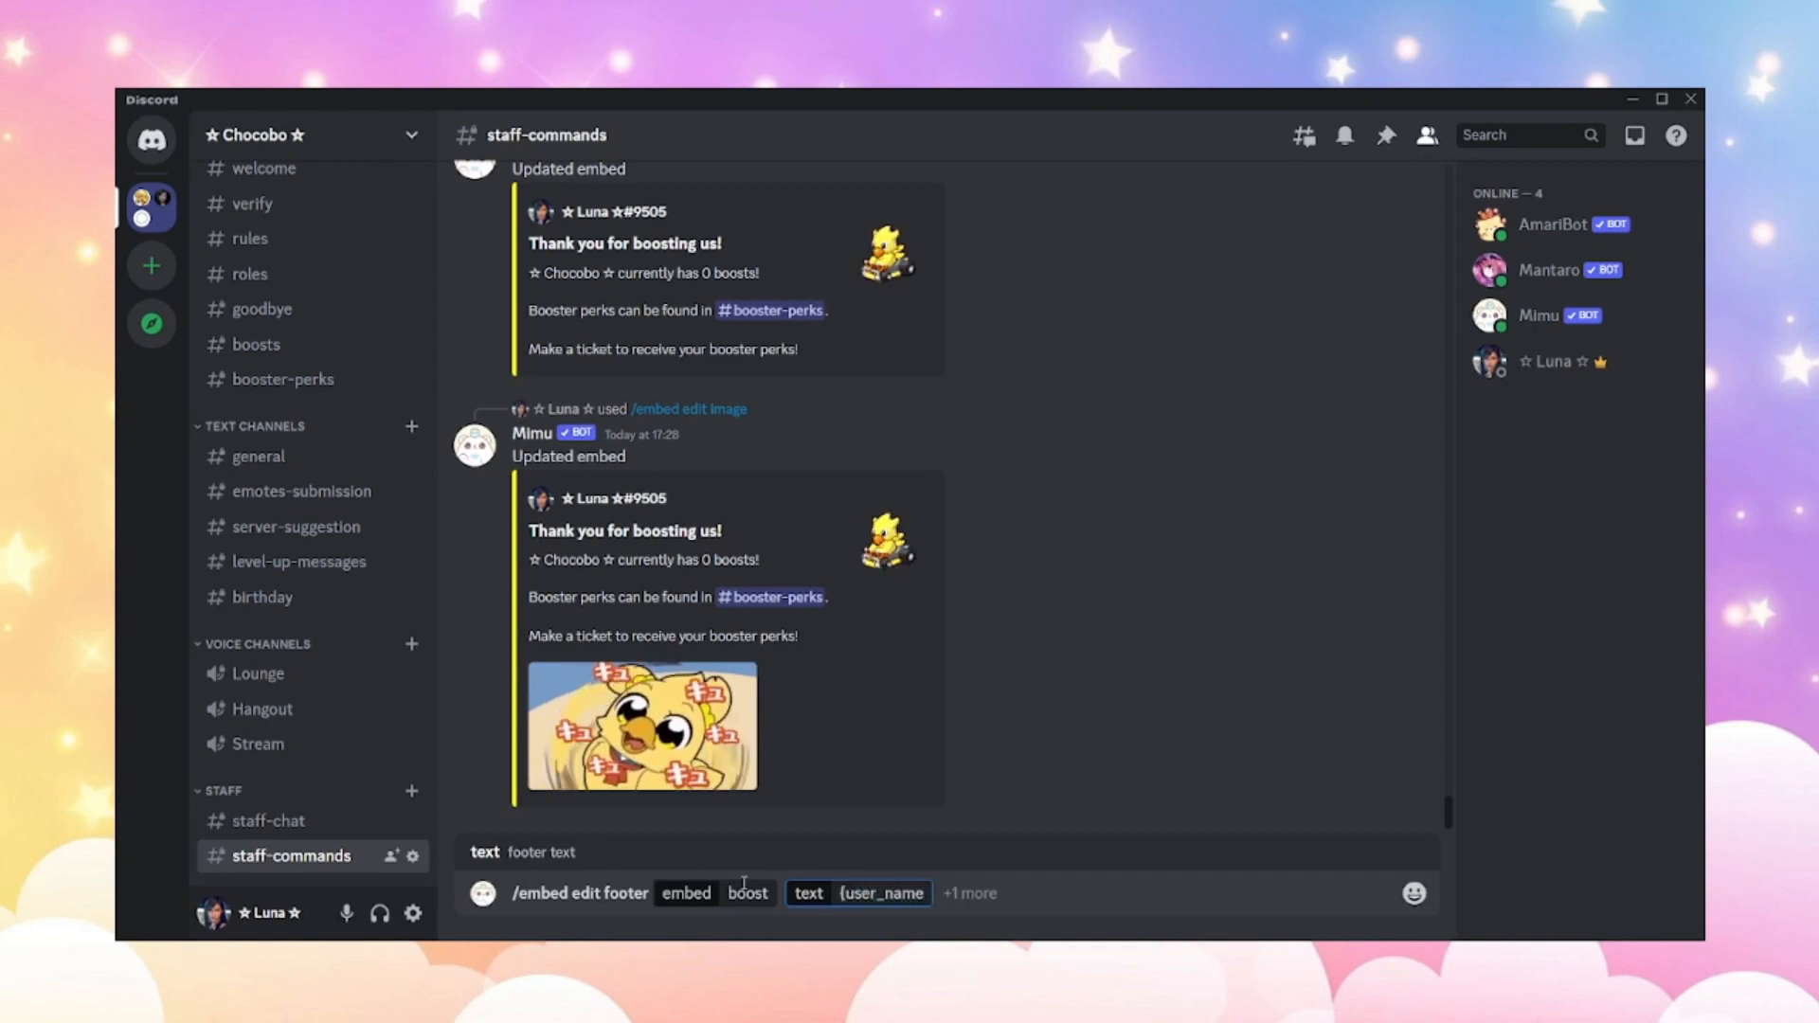
type("} has booste")
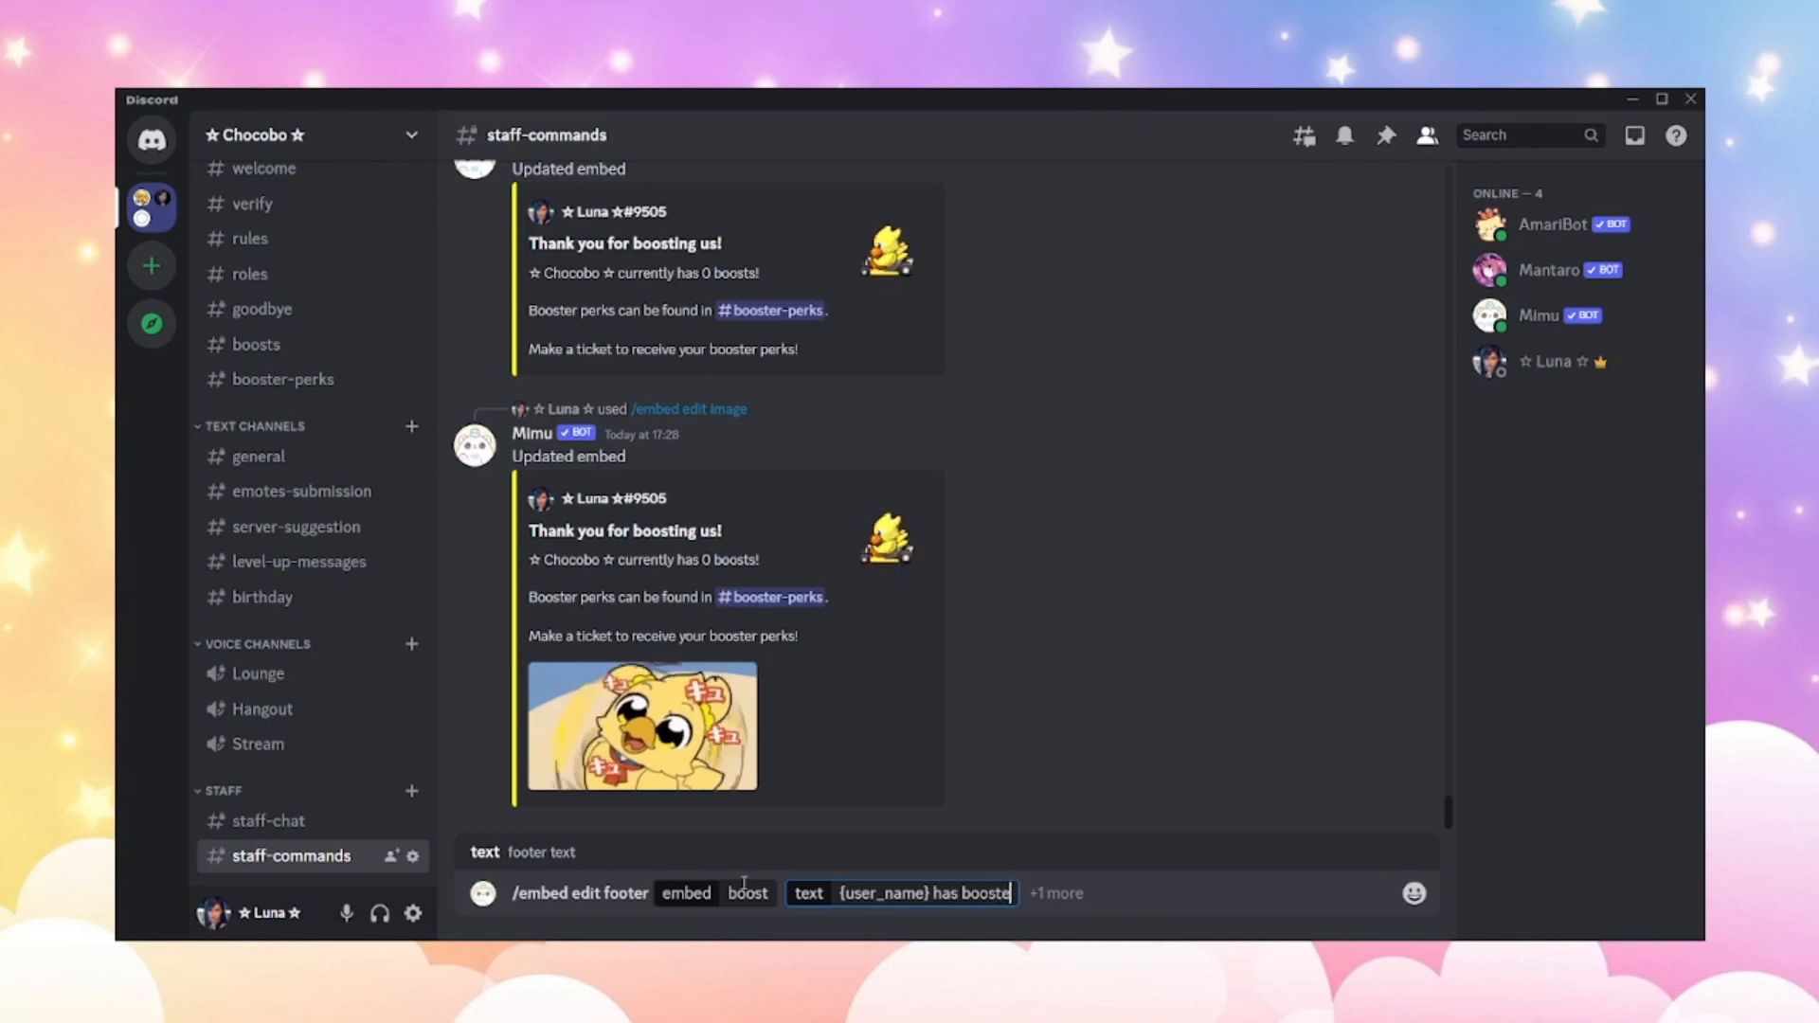
type("d the server!")
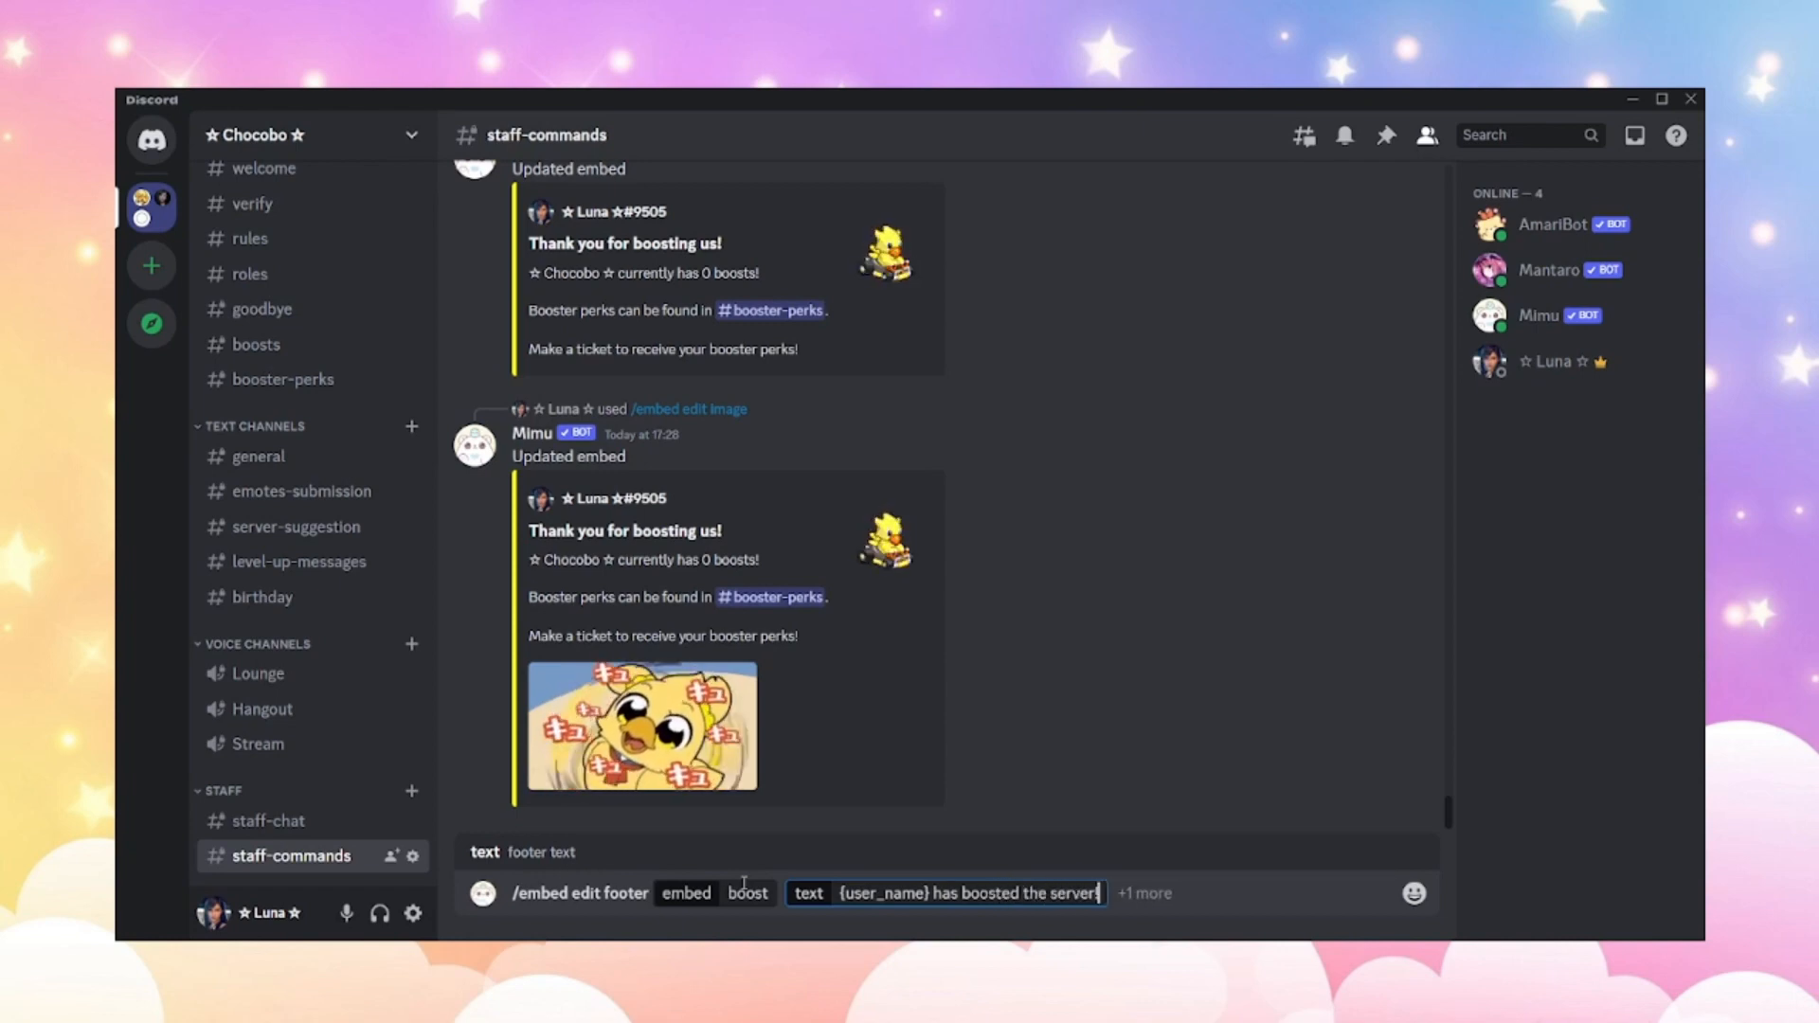
key("Return")
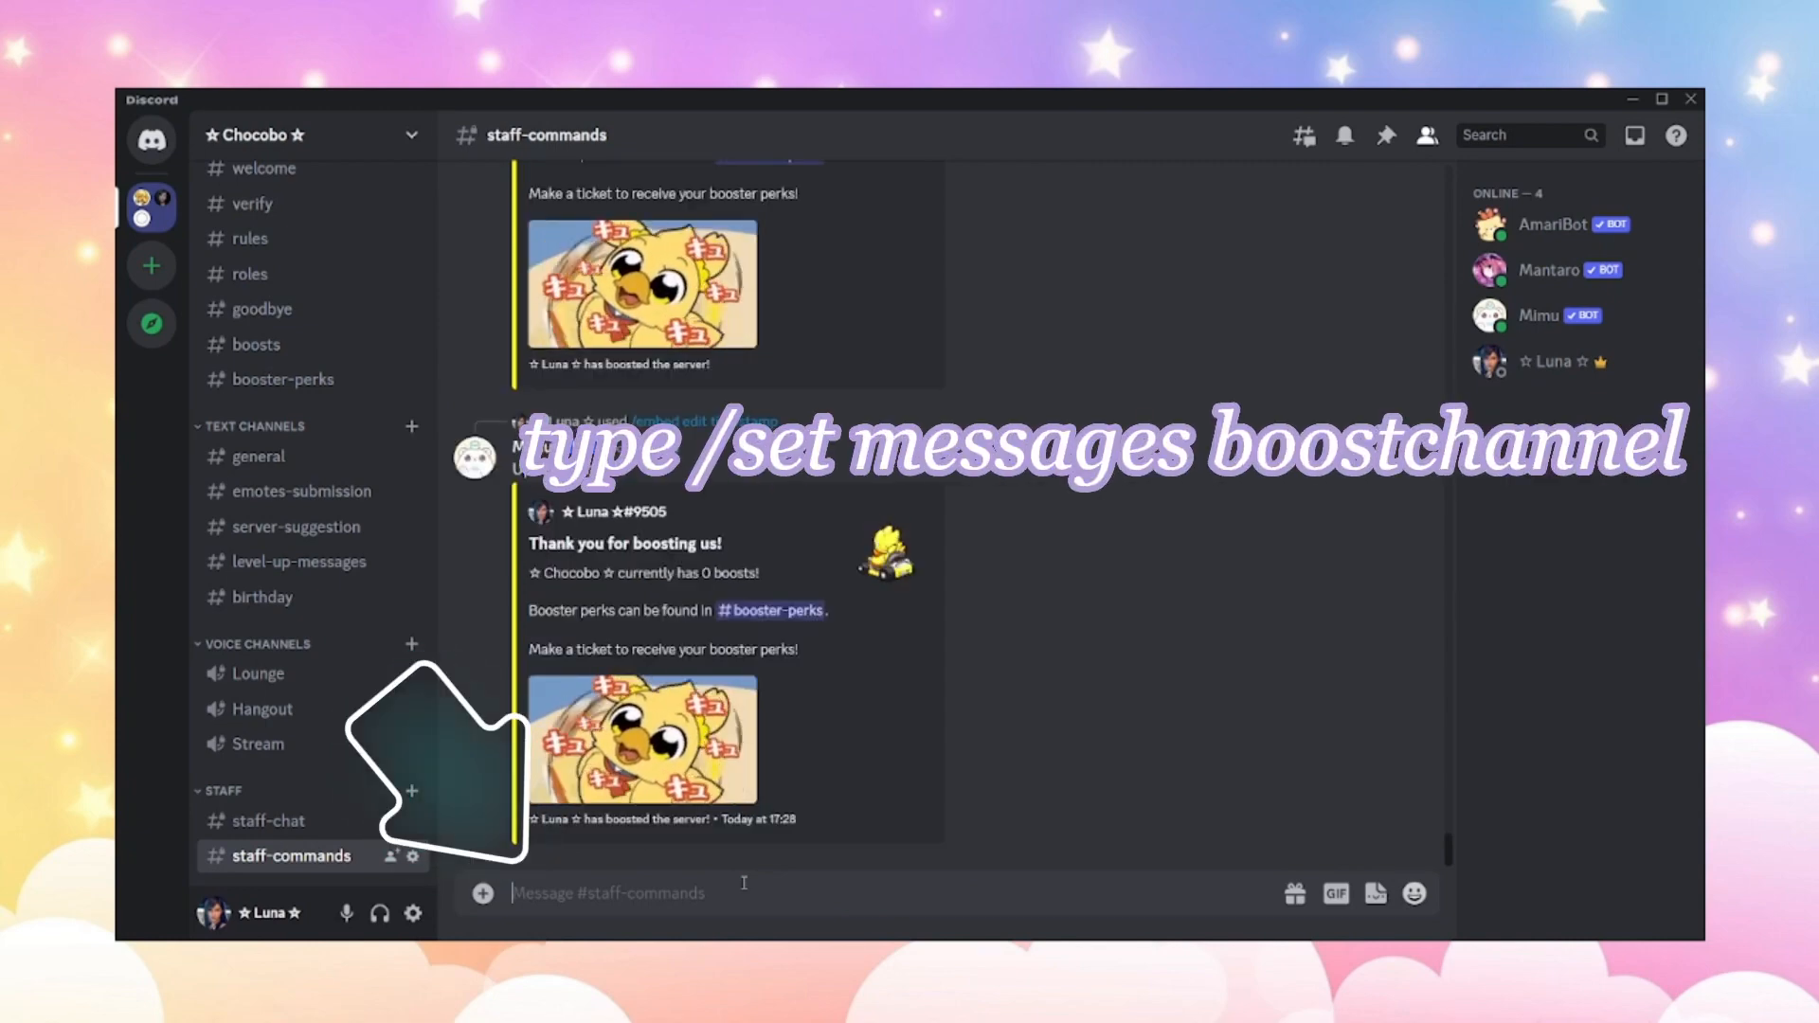
Run /set messages boostchannel with #boosts as the channel for boost messages.
type("/set mes")
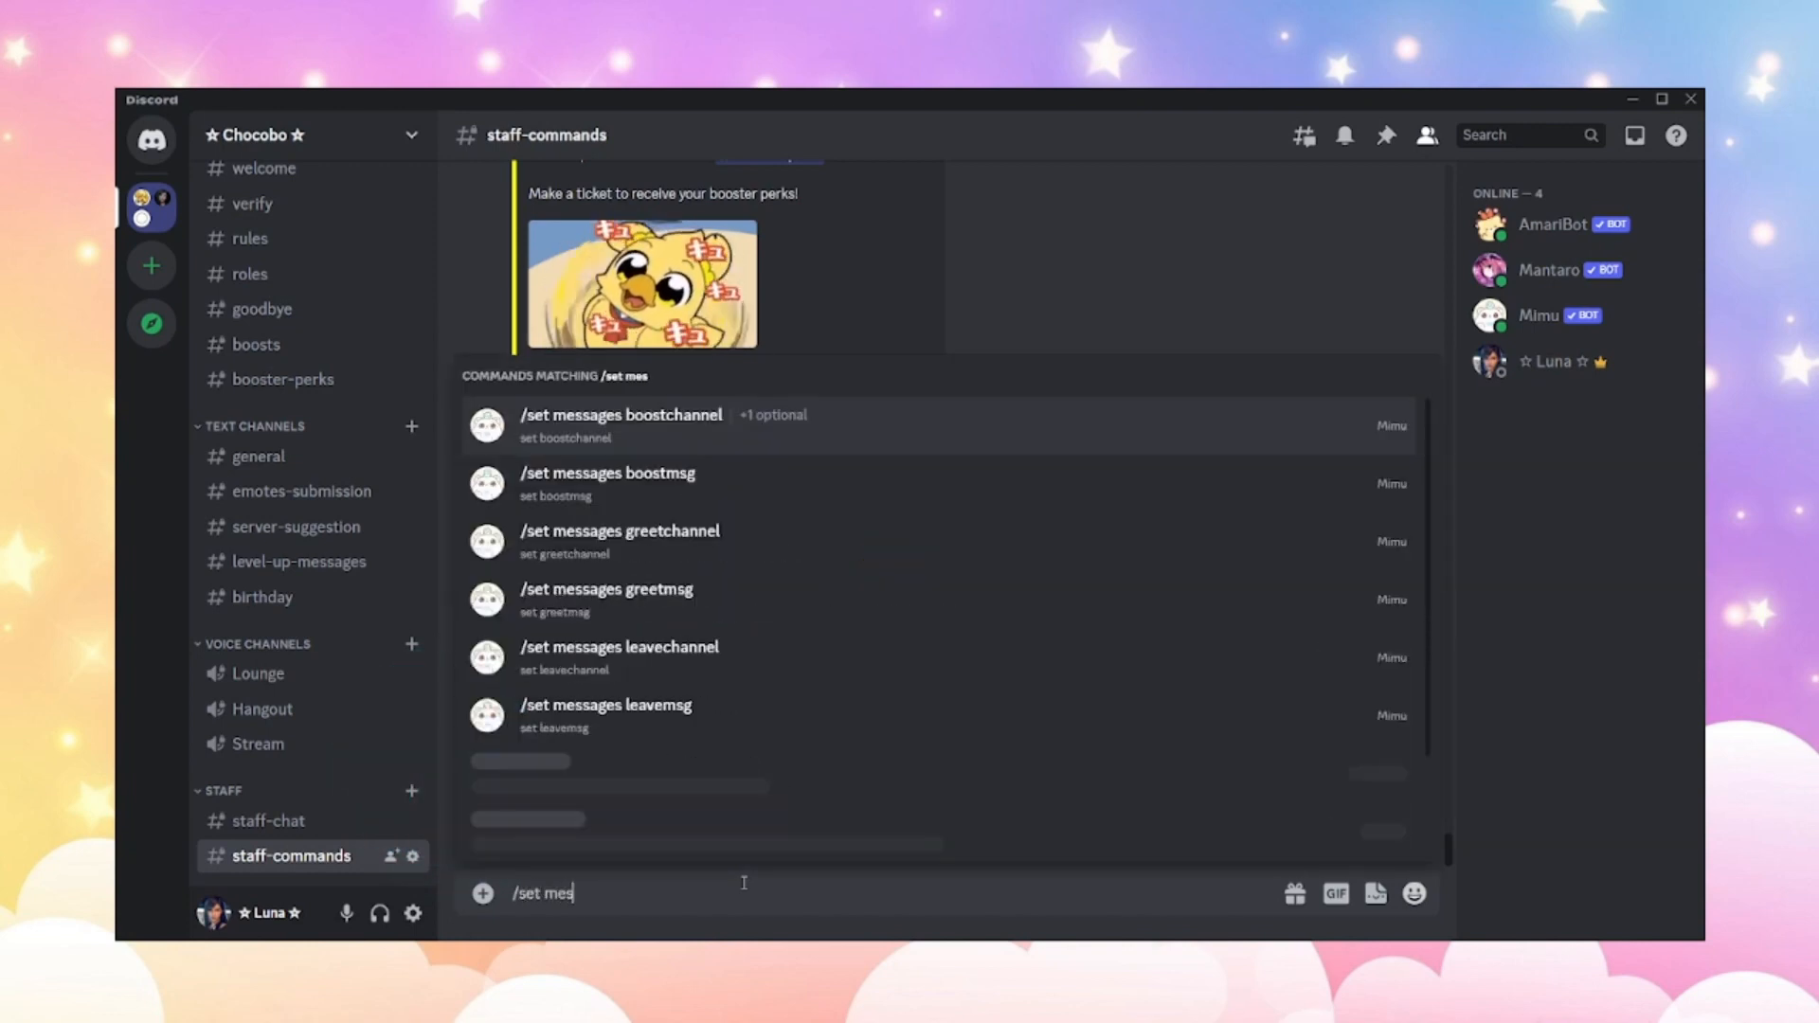
type("sages boos")
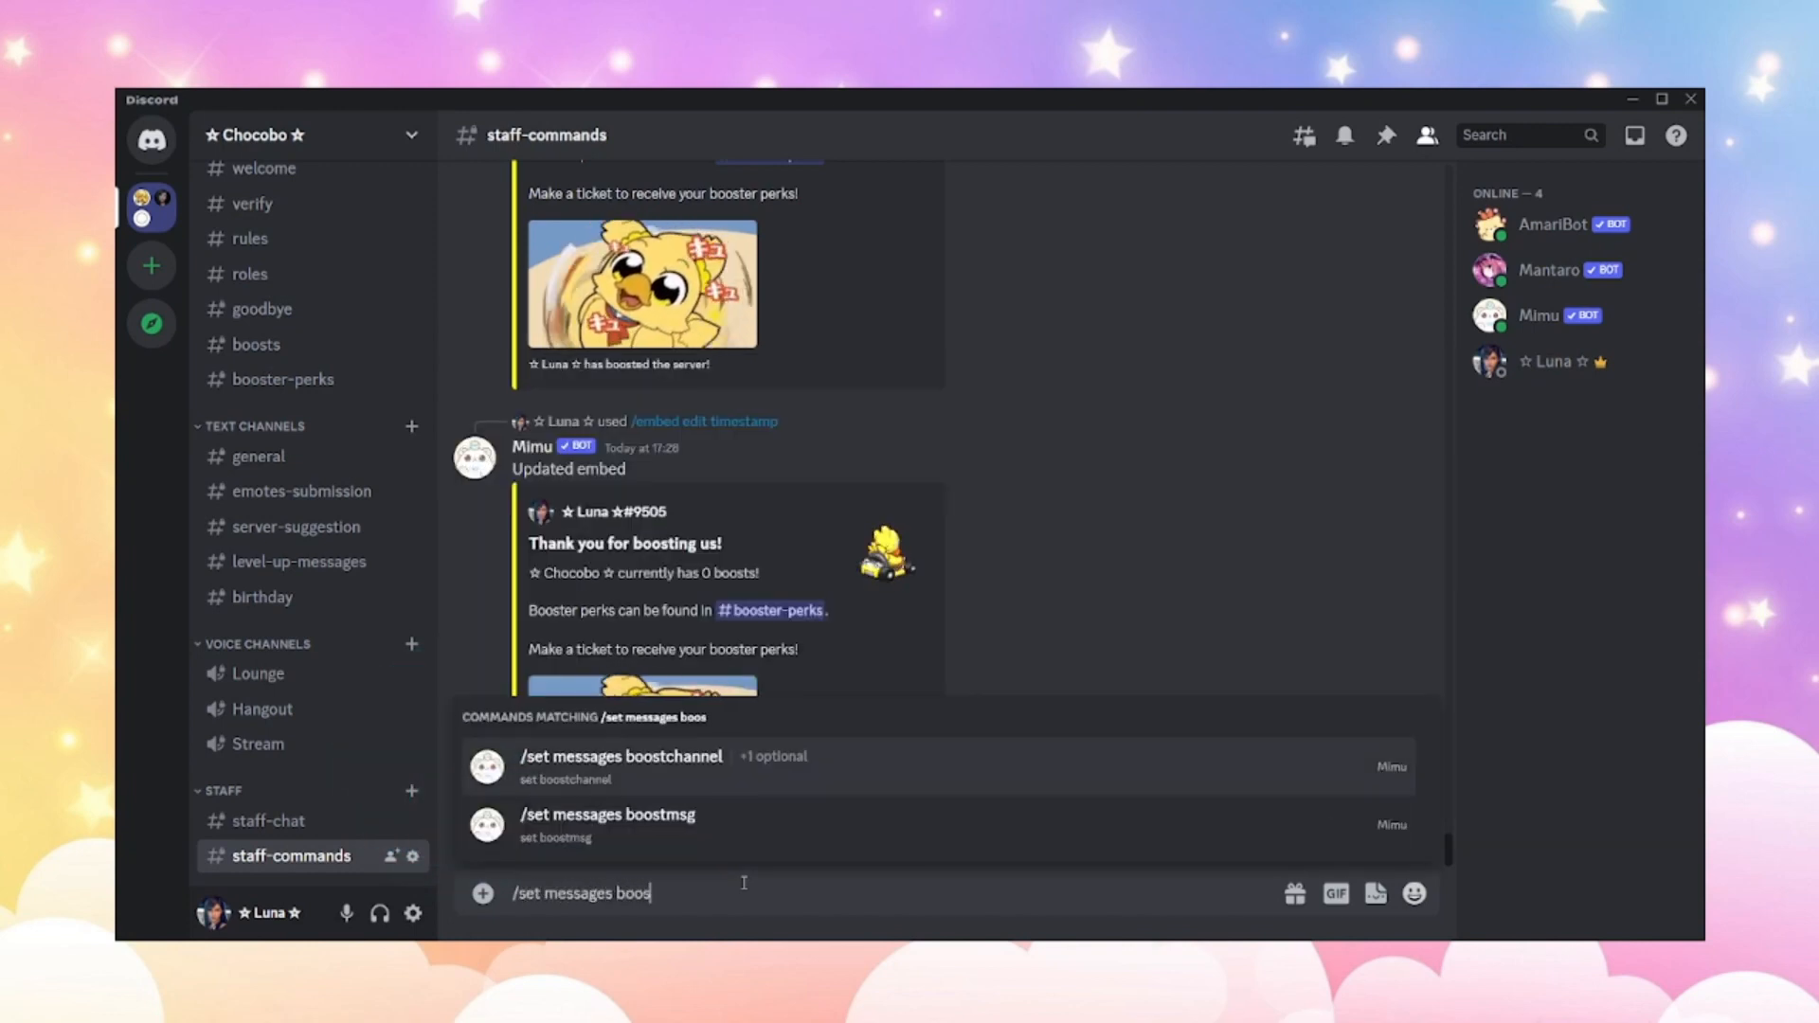
type("tchannel")
key("Return")
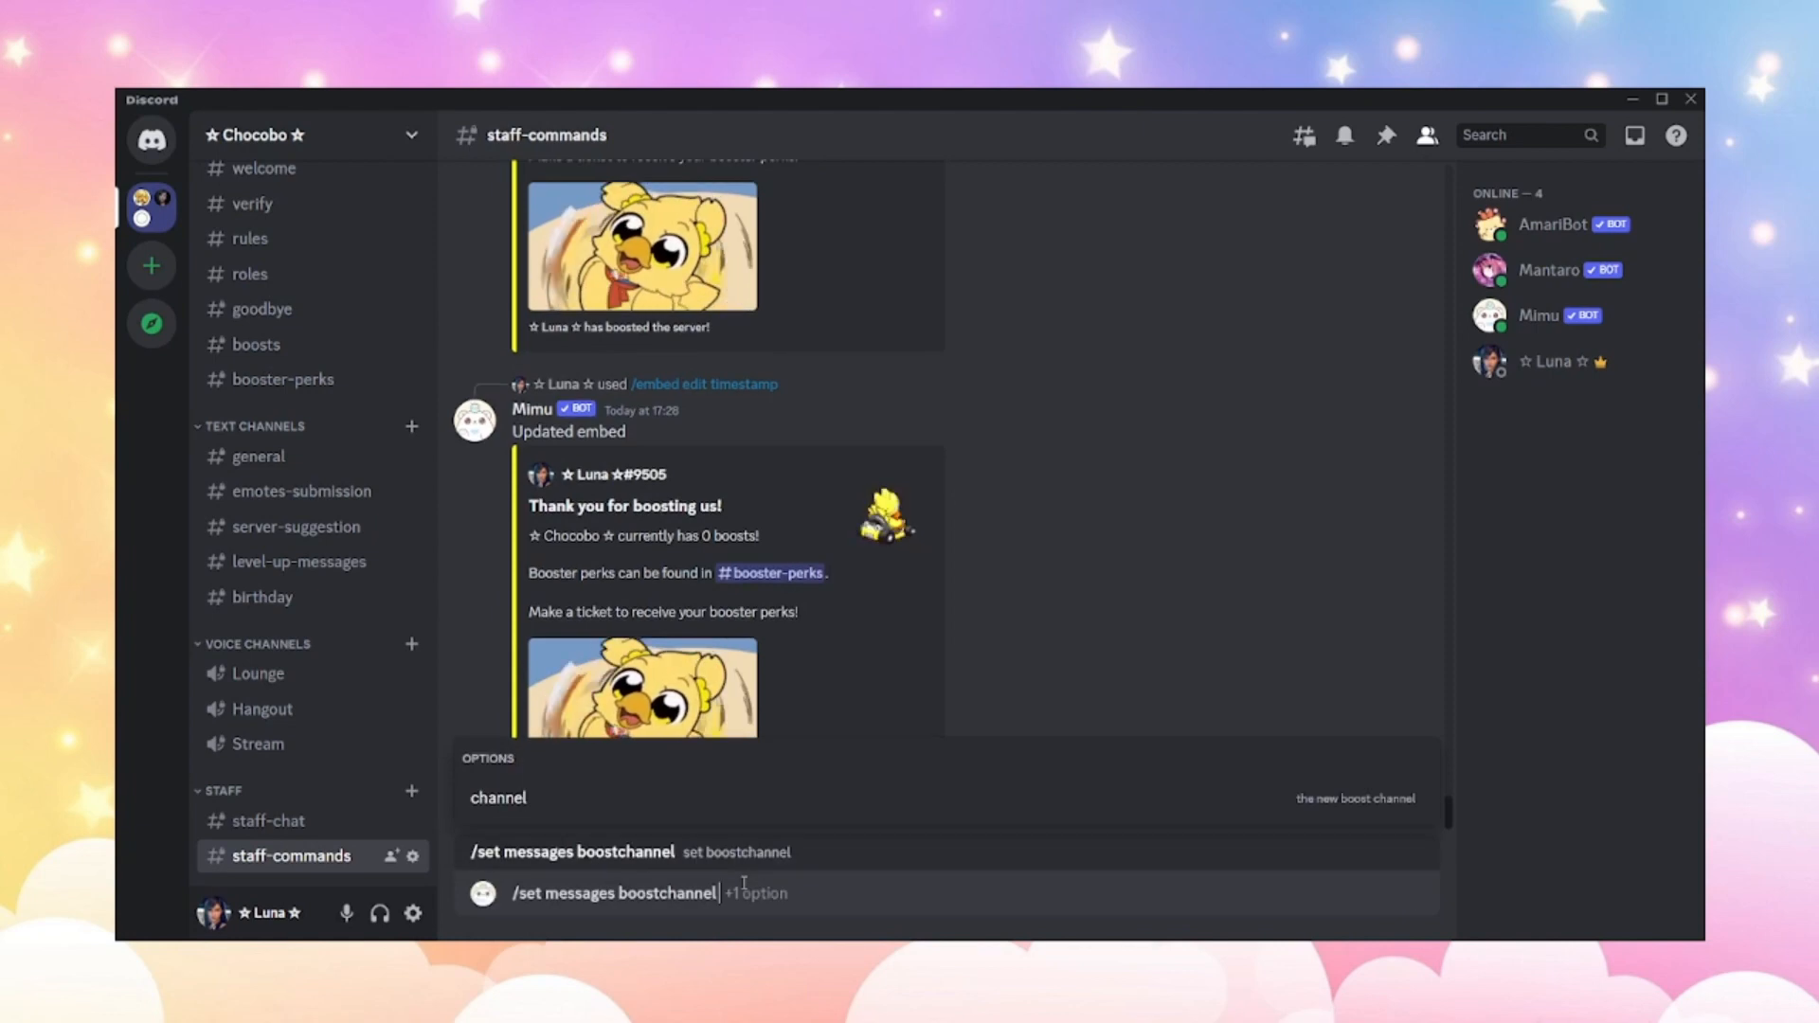
key("Return")
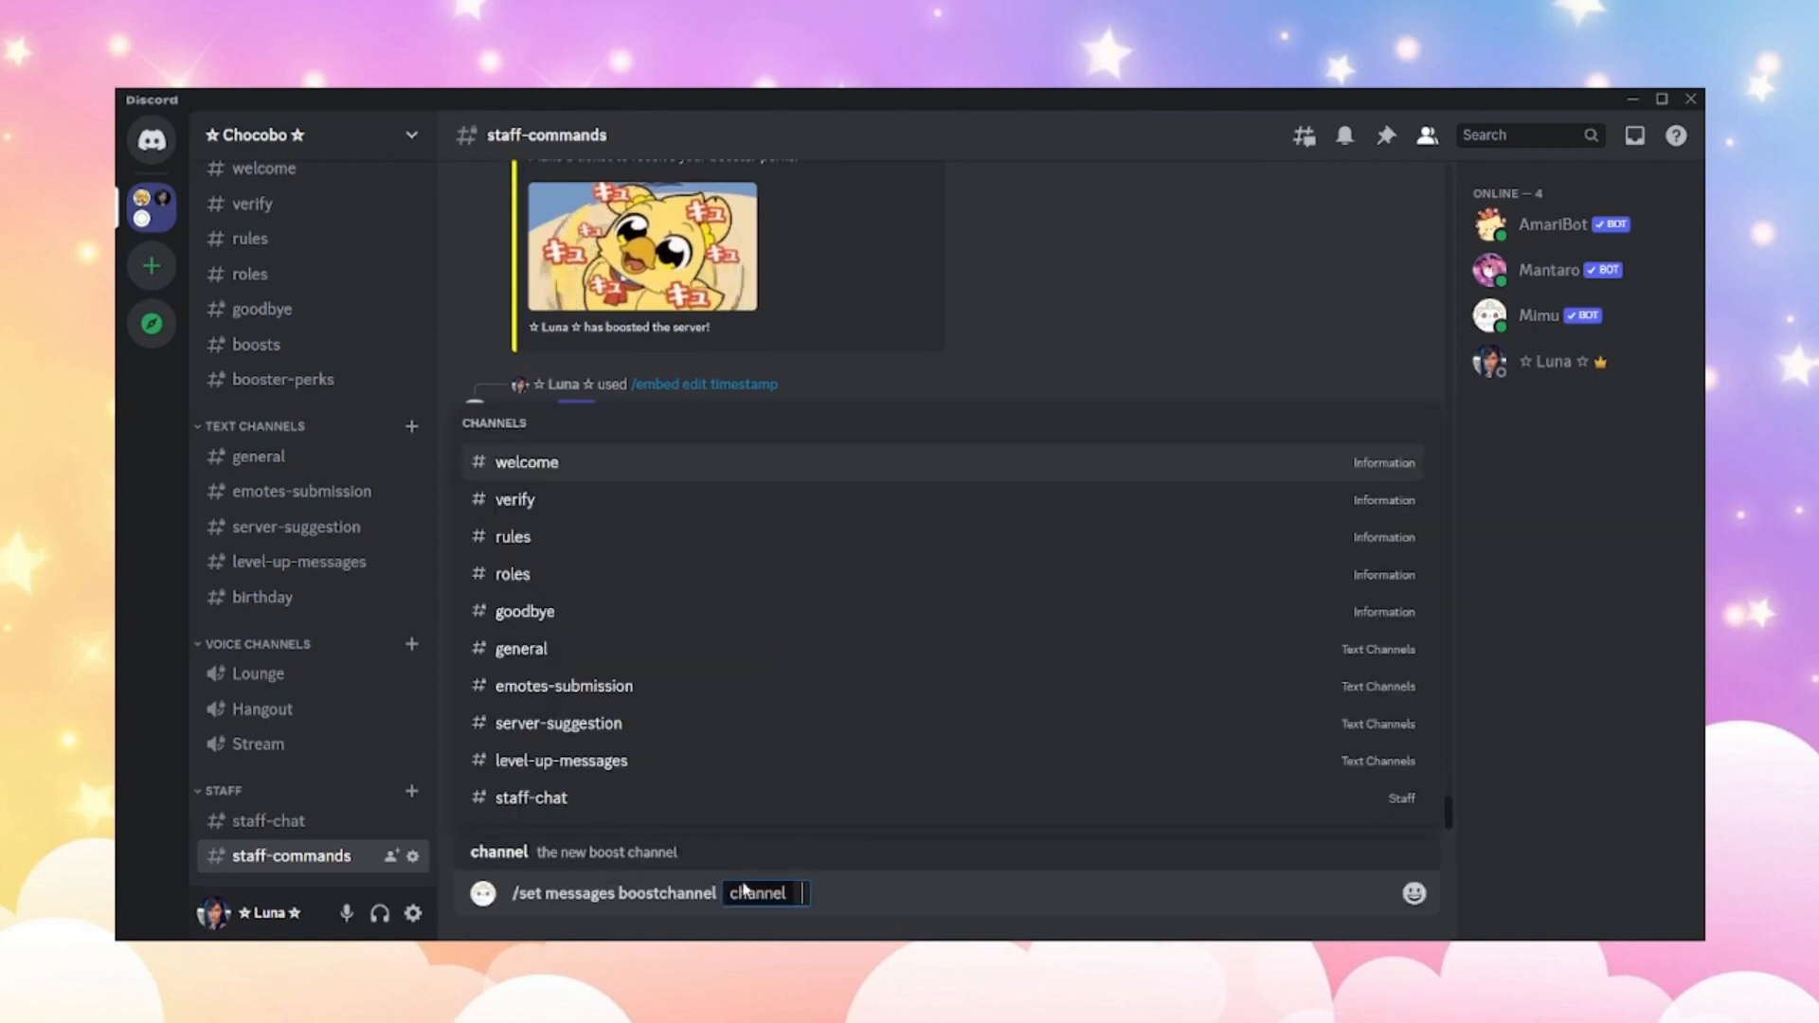
type("boo")
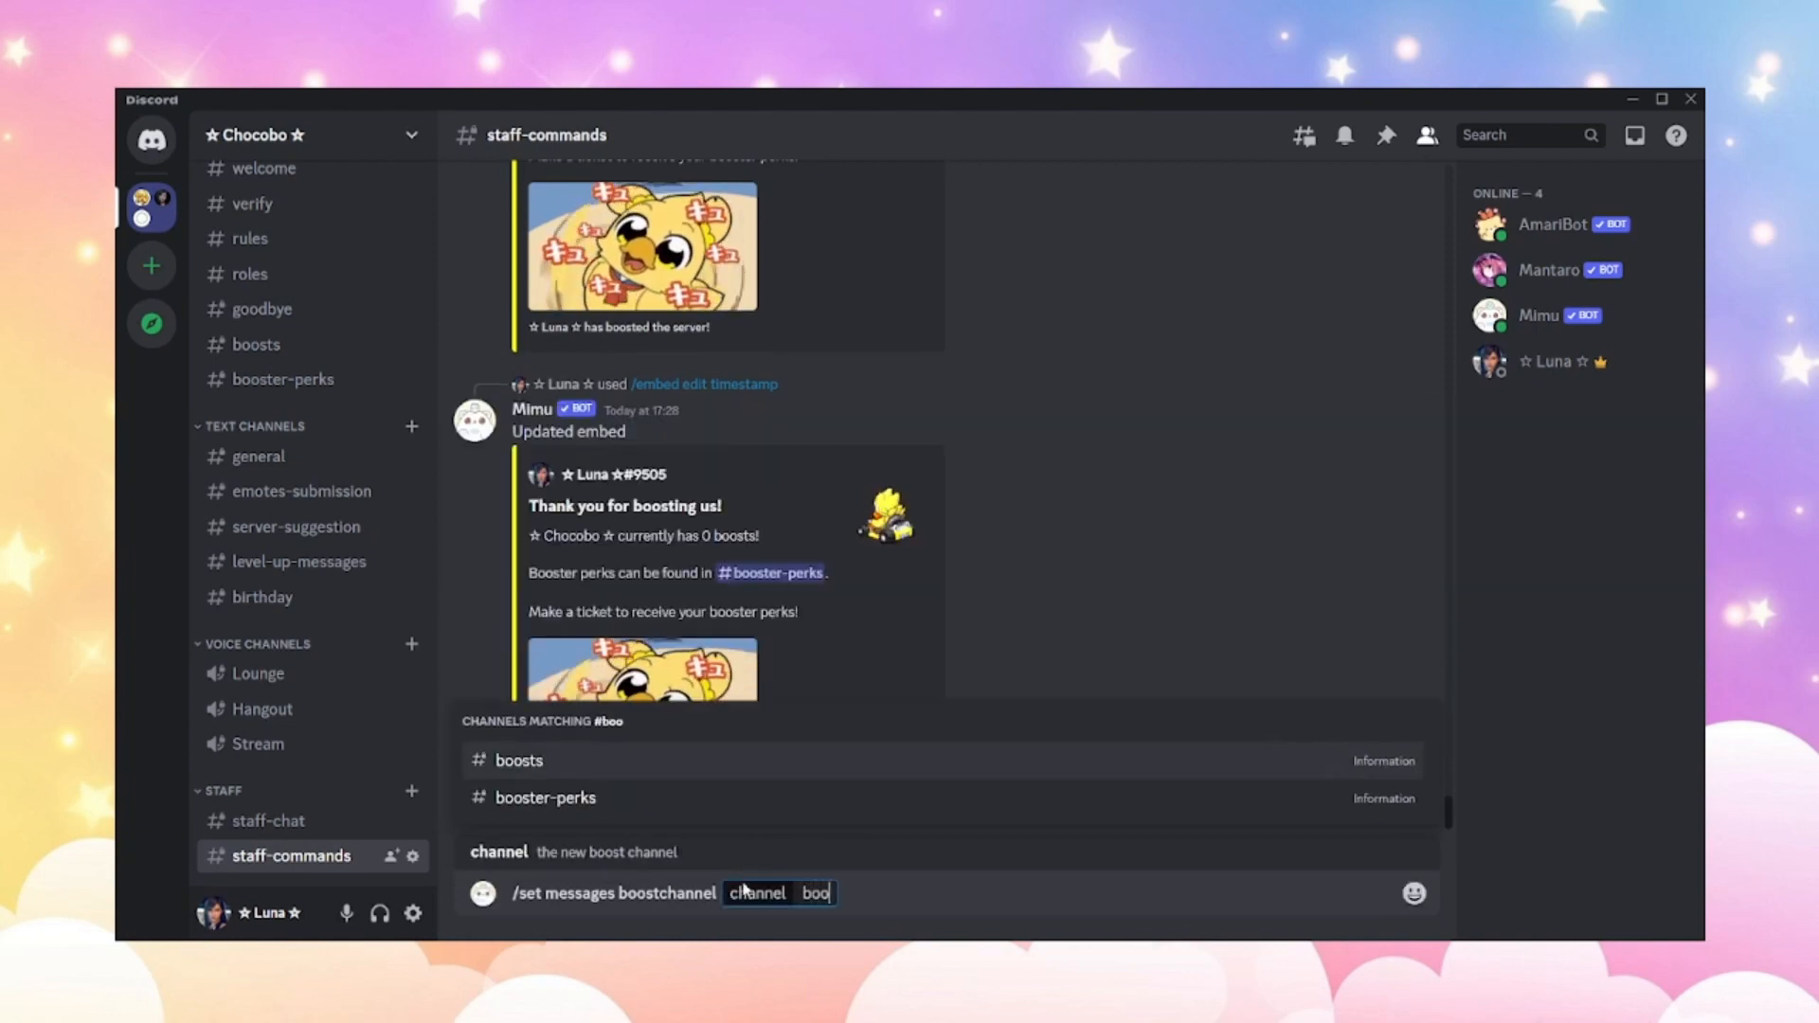
key("Return")
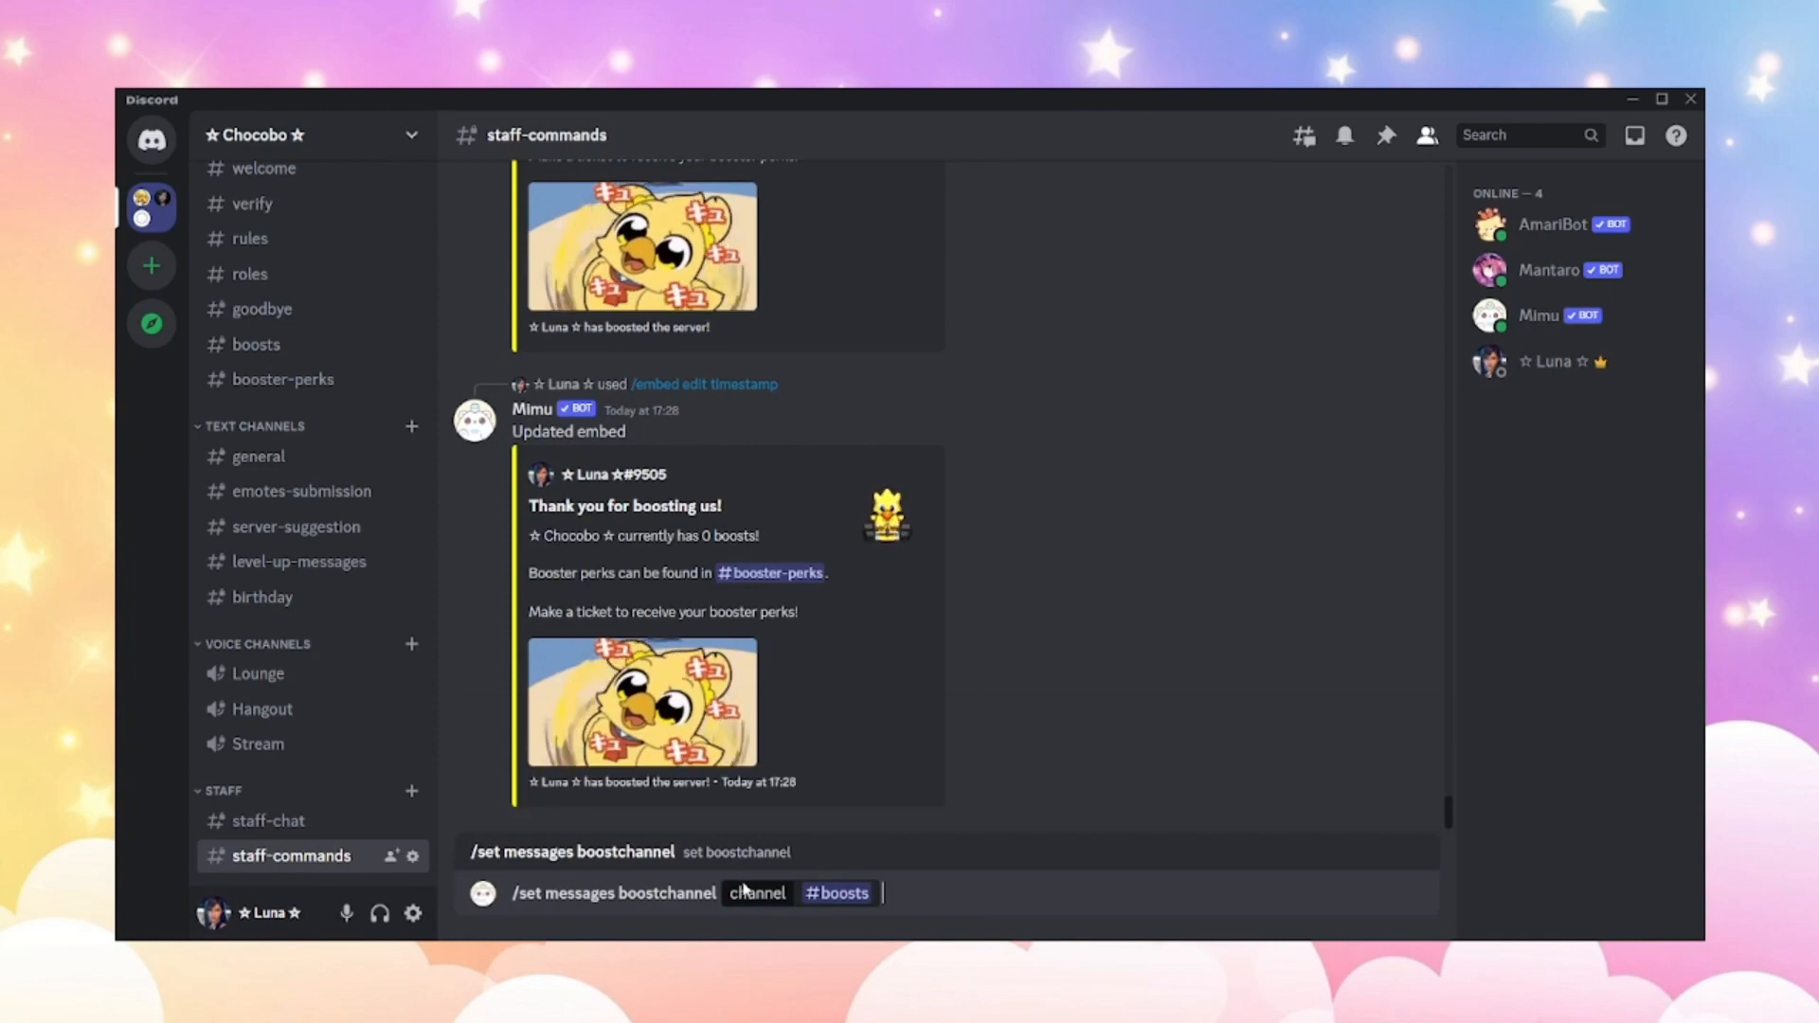
key("Return")
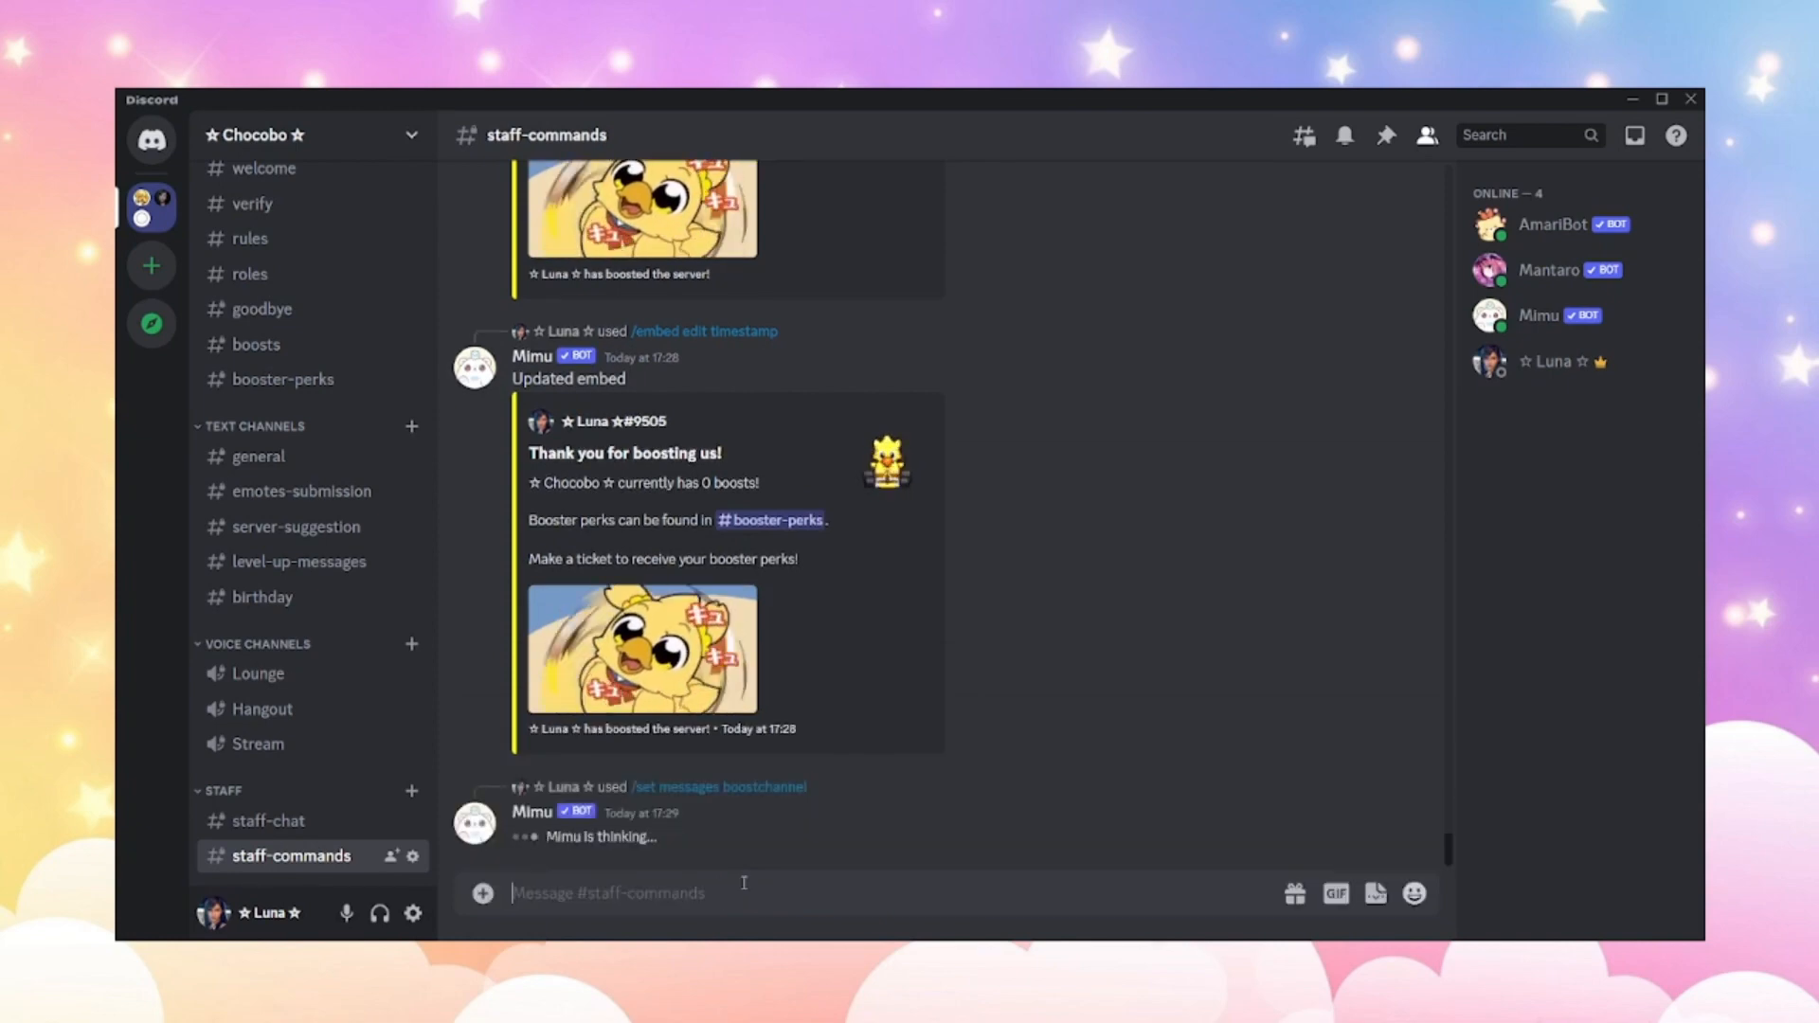
Run /set messages boostmsg with the message "Thank you for boosting the server! {user} {embed:boost}".
type("/set m")
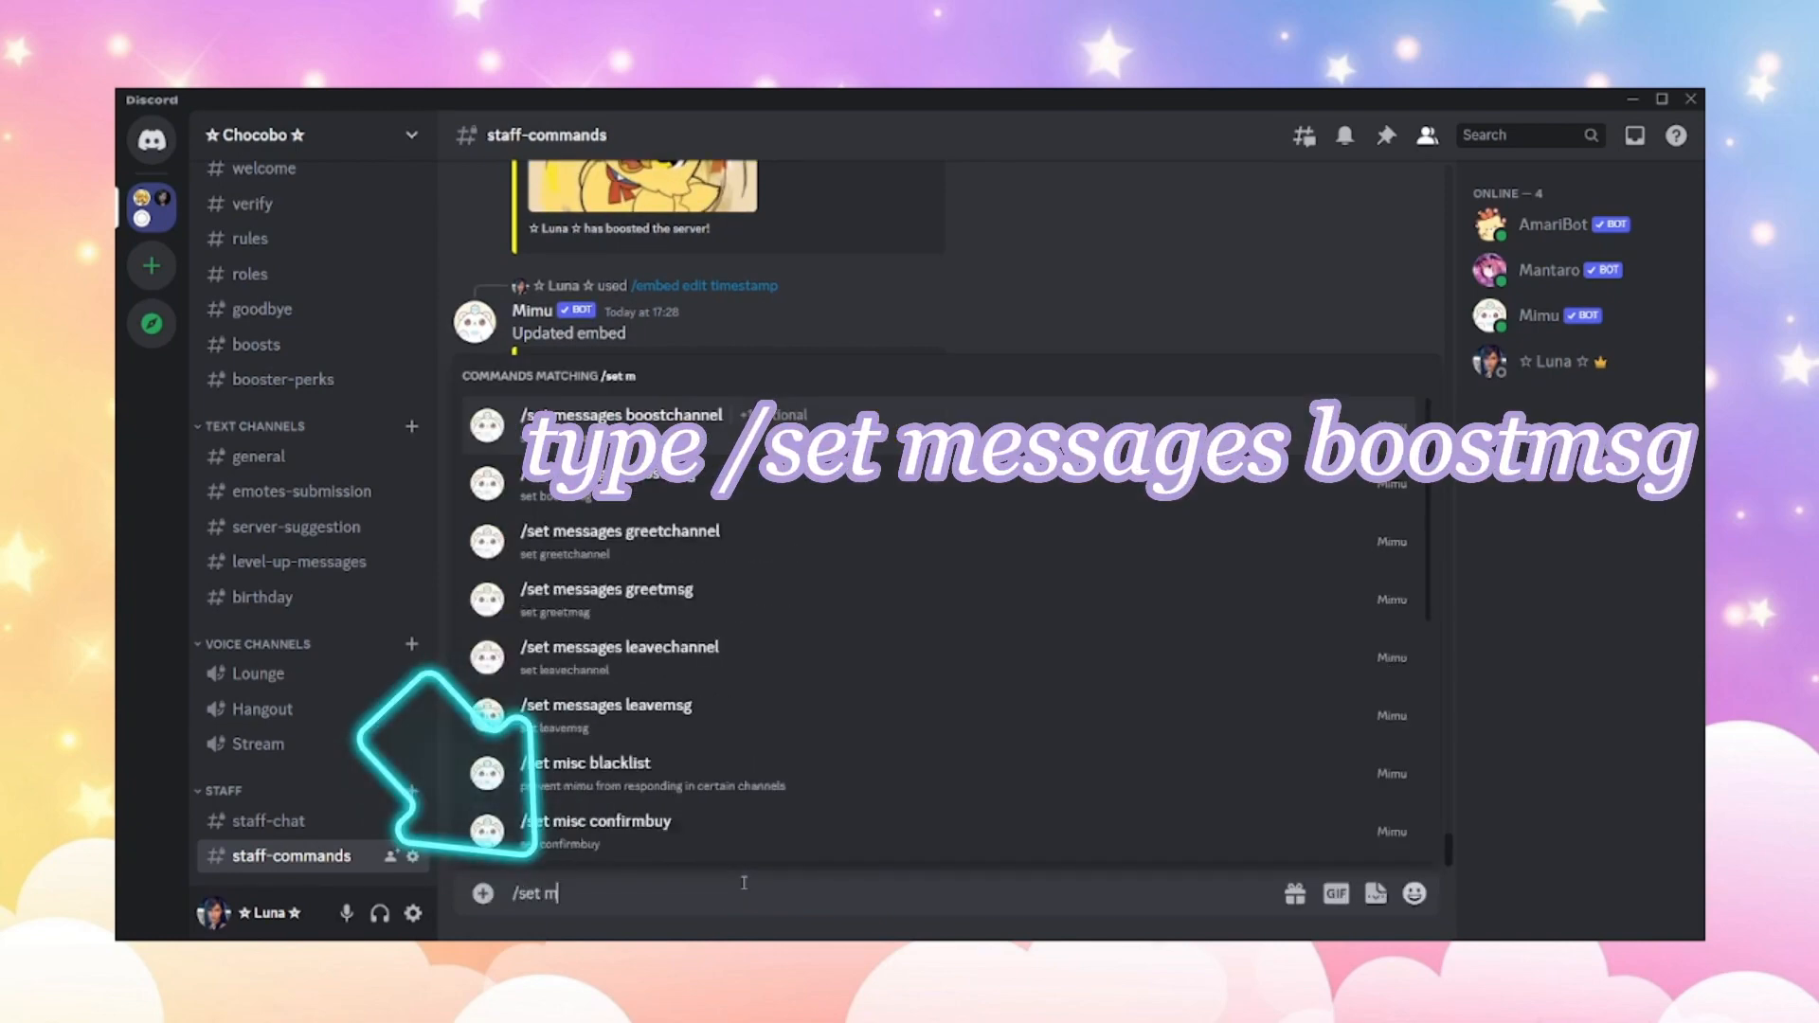
type("essages boostms")
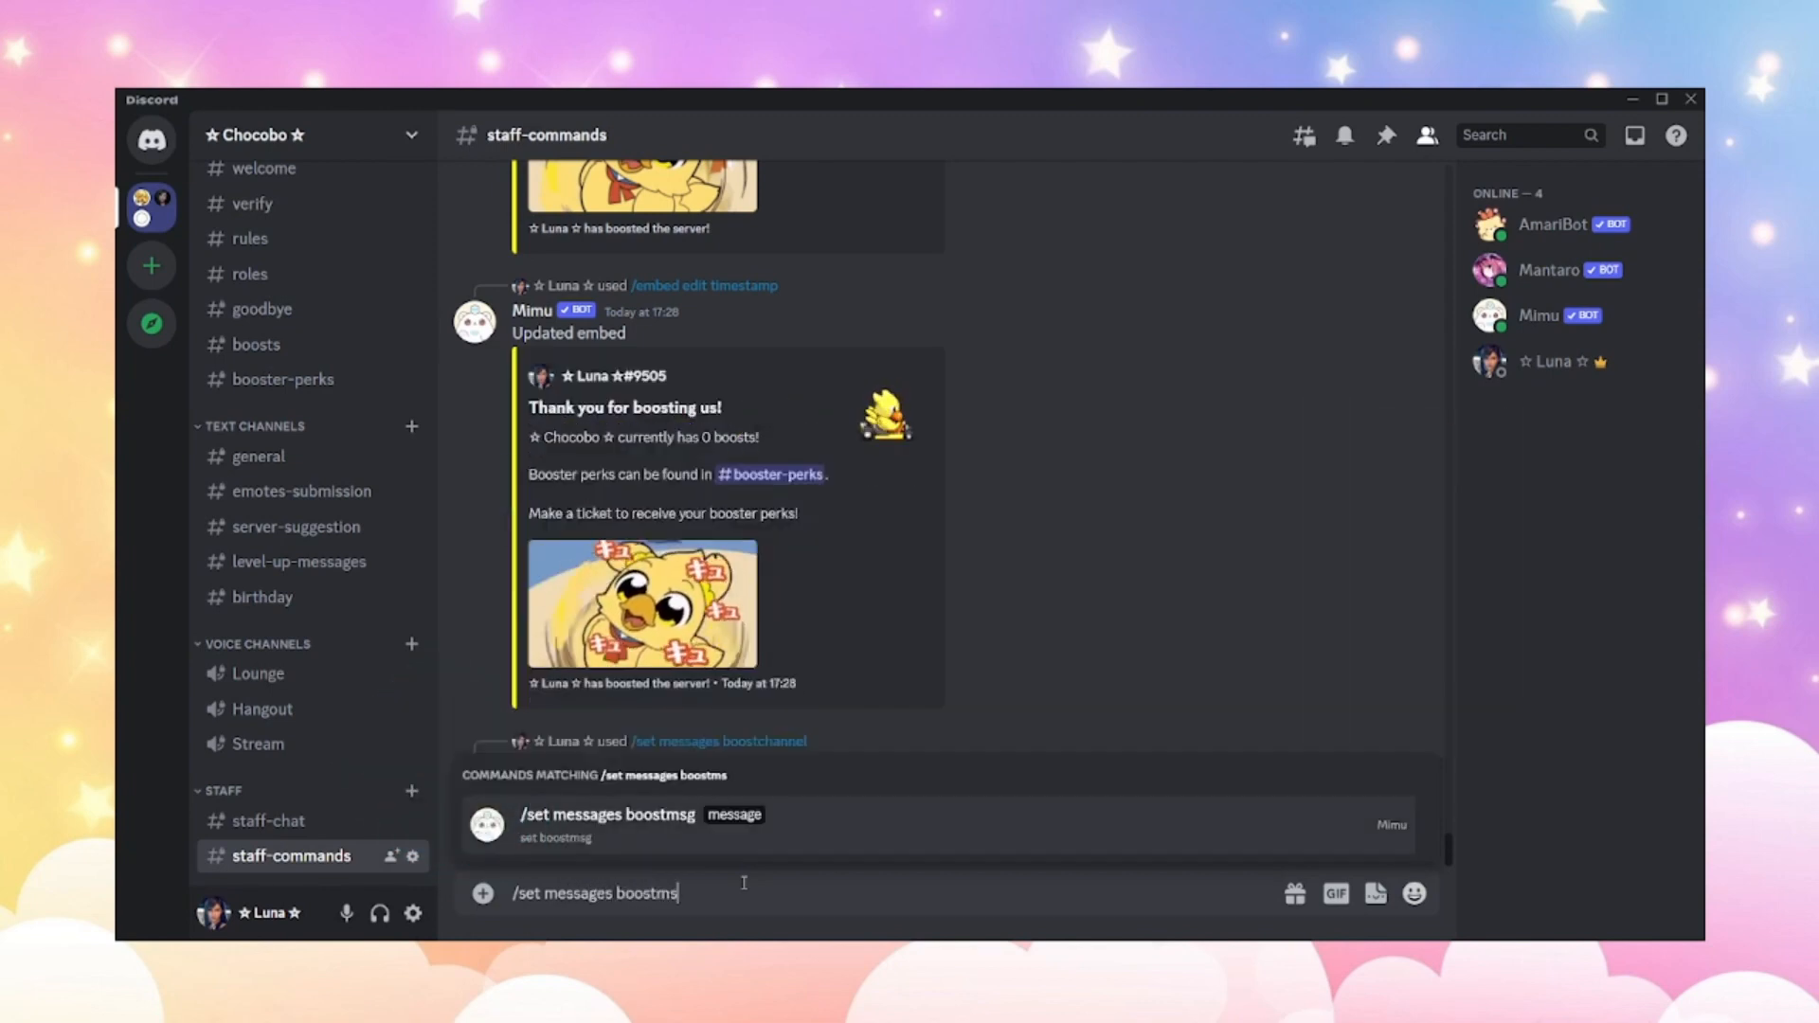
key("Tab")
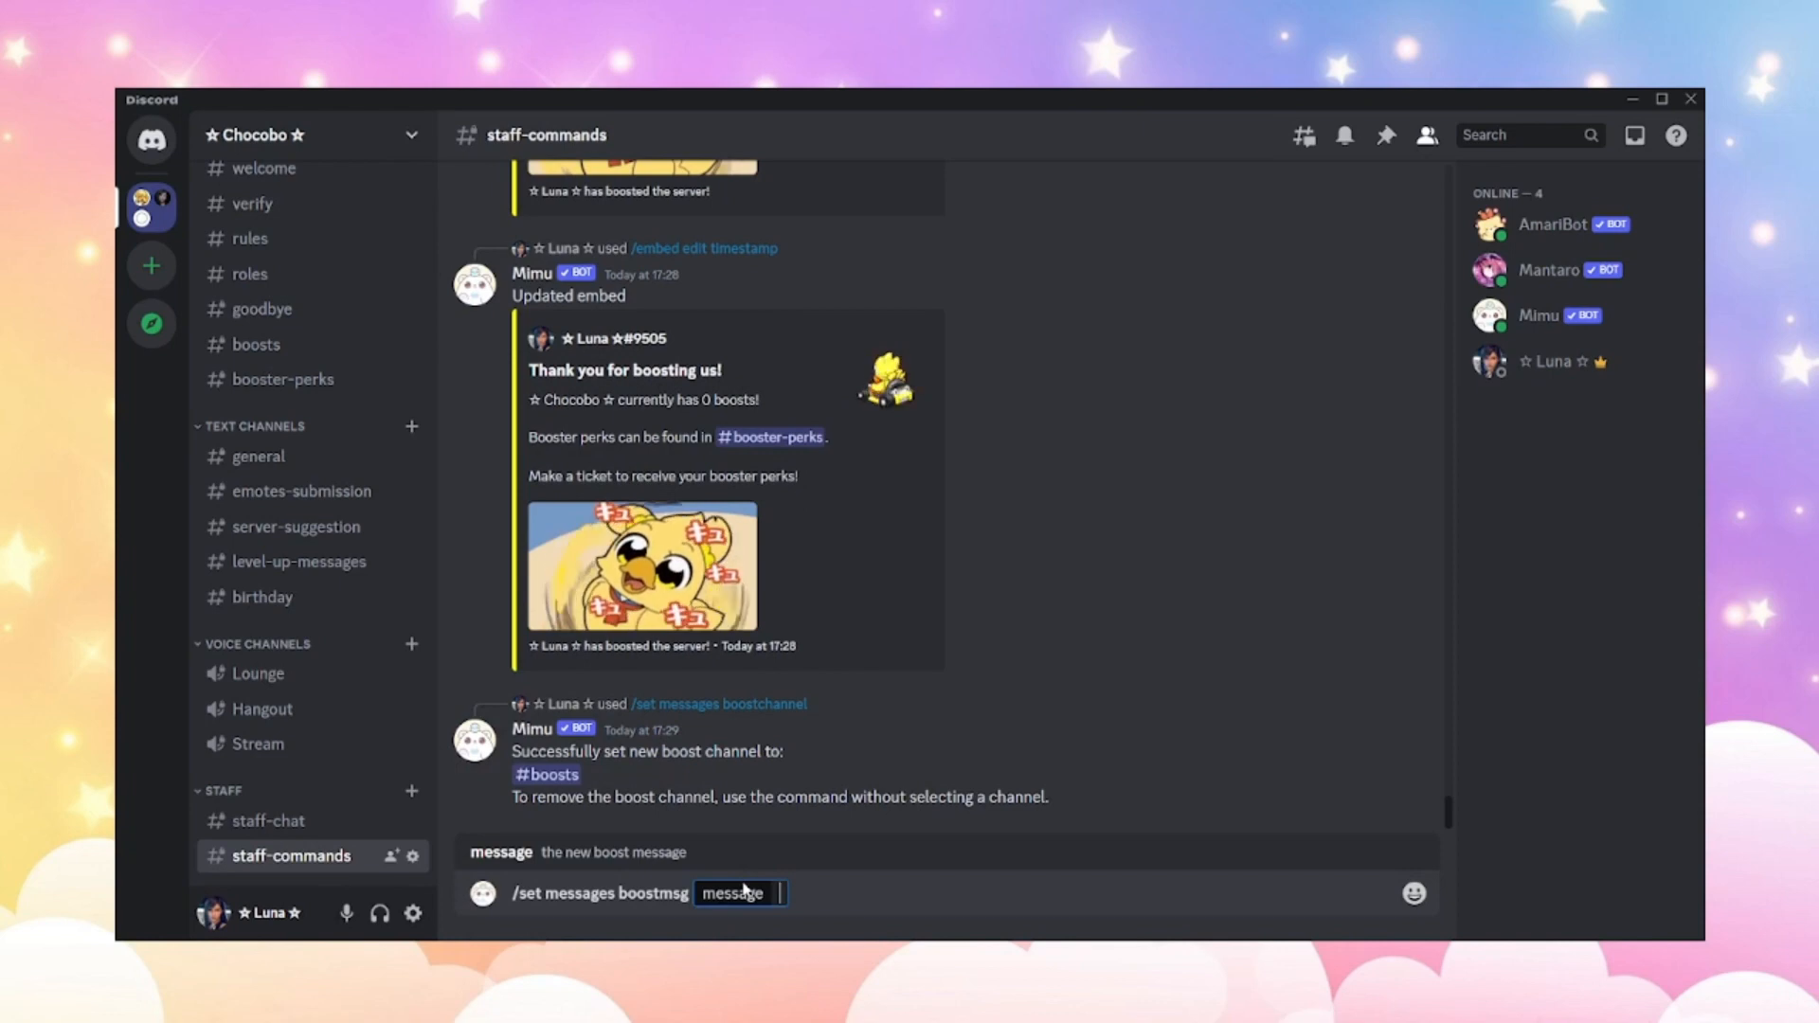
type("Than")
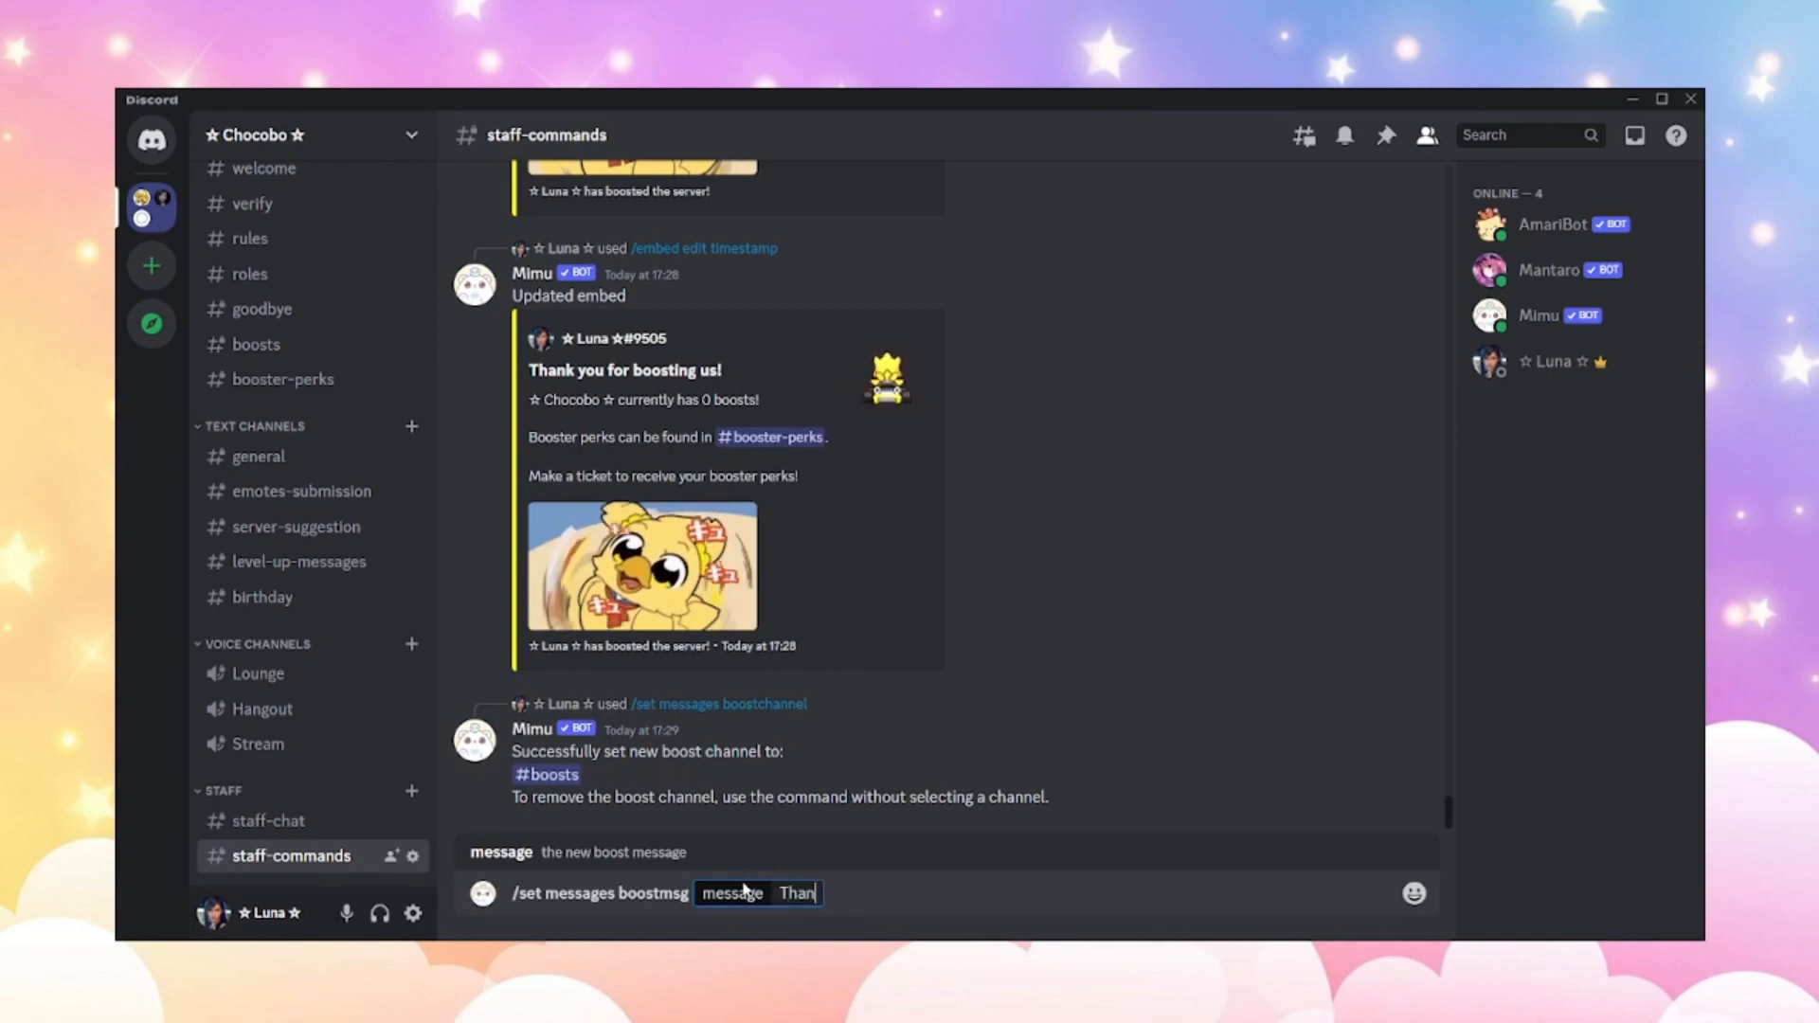
type("k you for boosting")
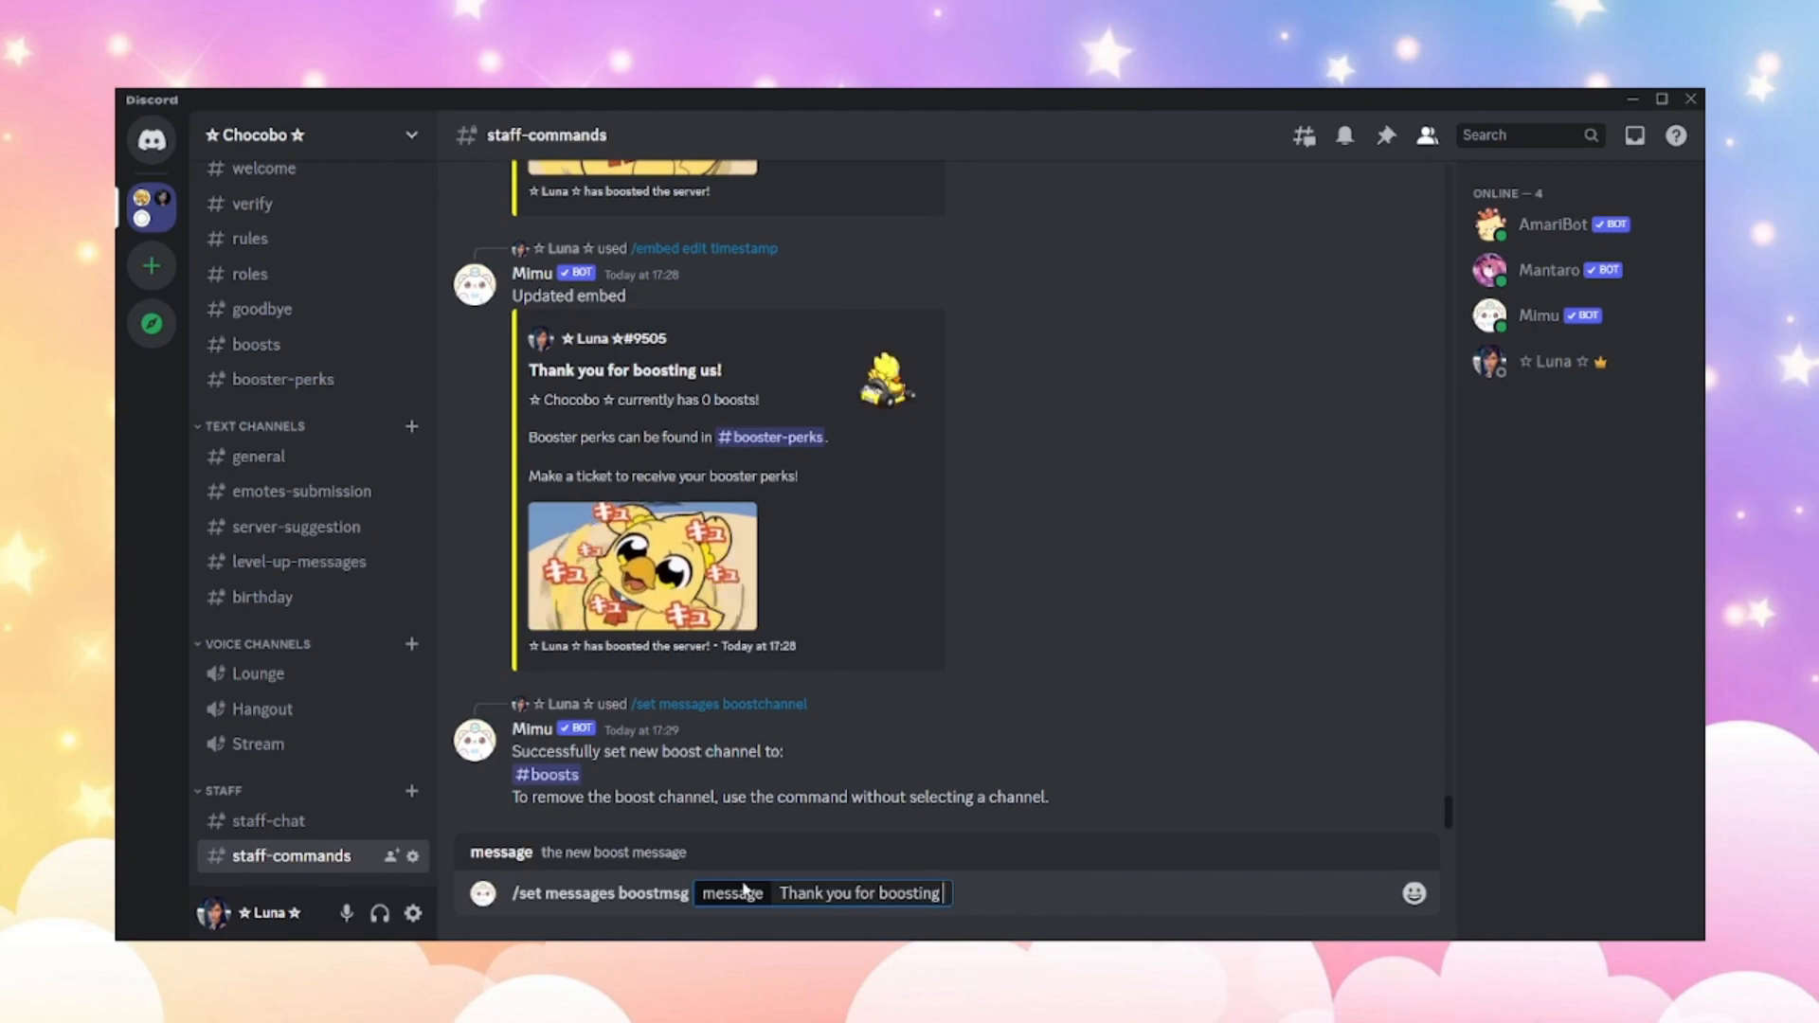
type(" t")
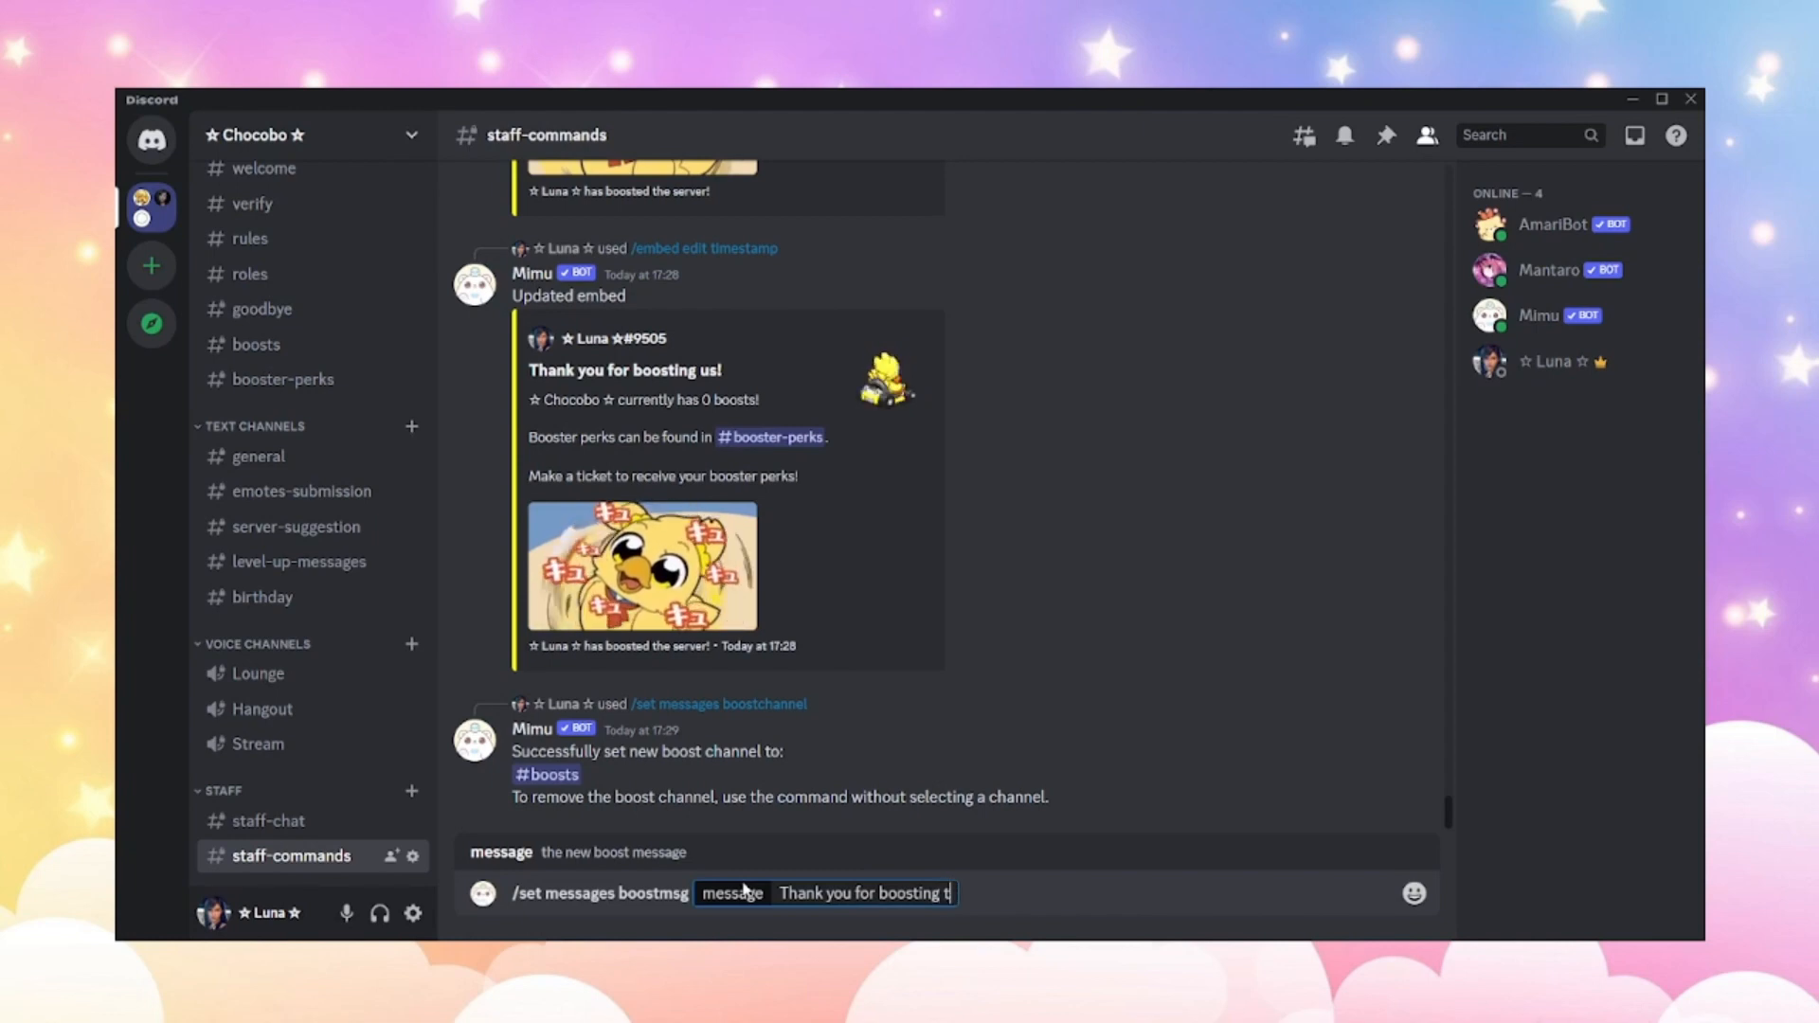
type("he server! {user")
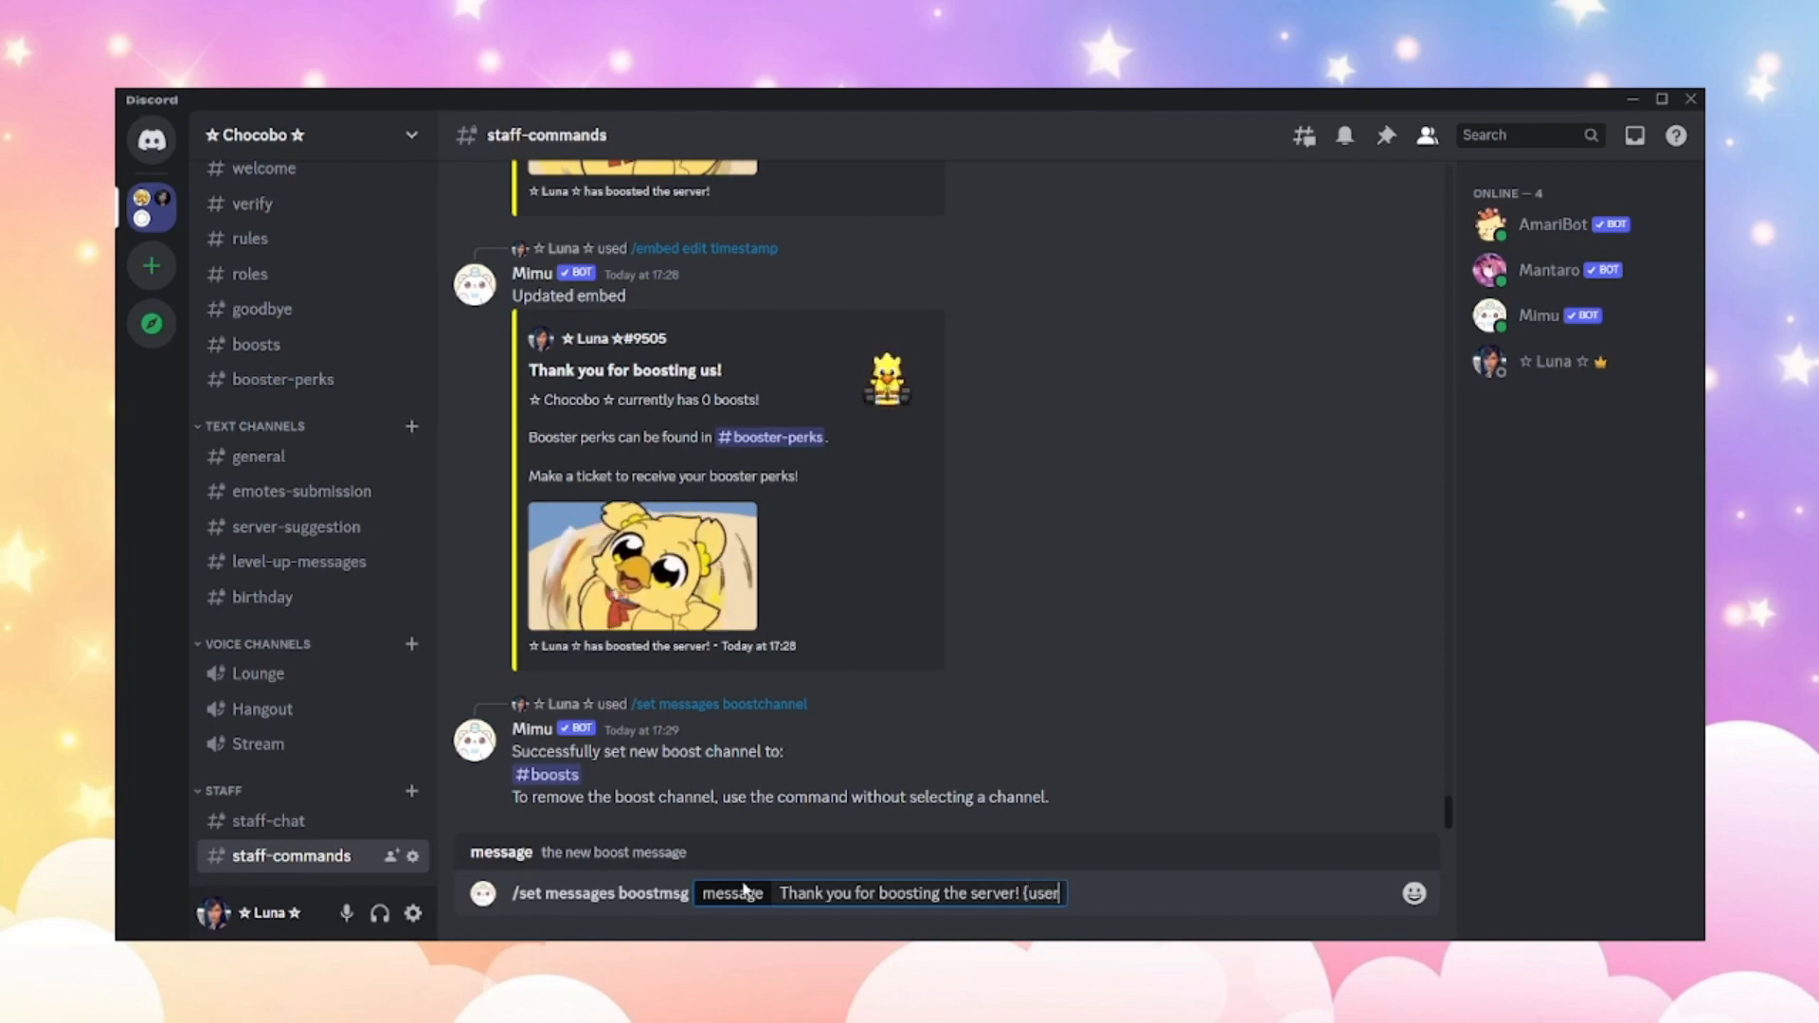
key("BackSpace")
key("BackSpace")
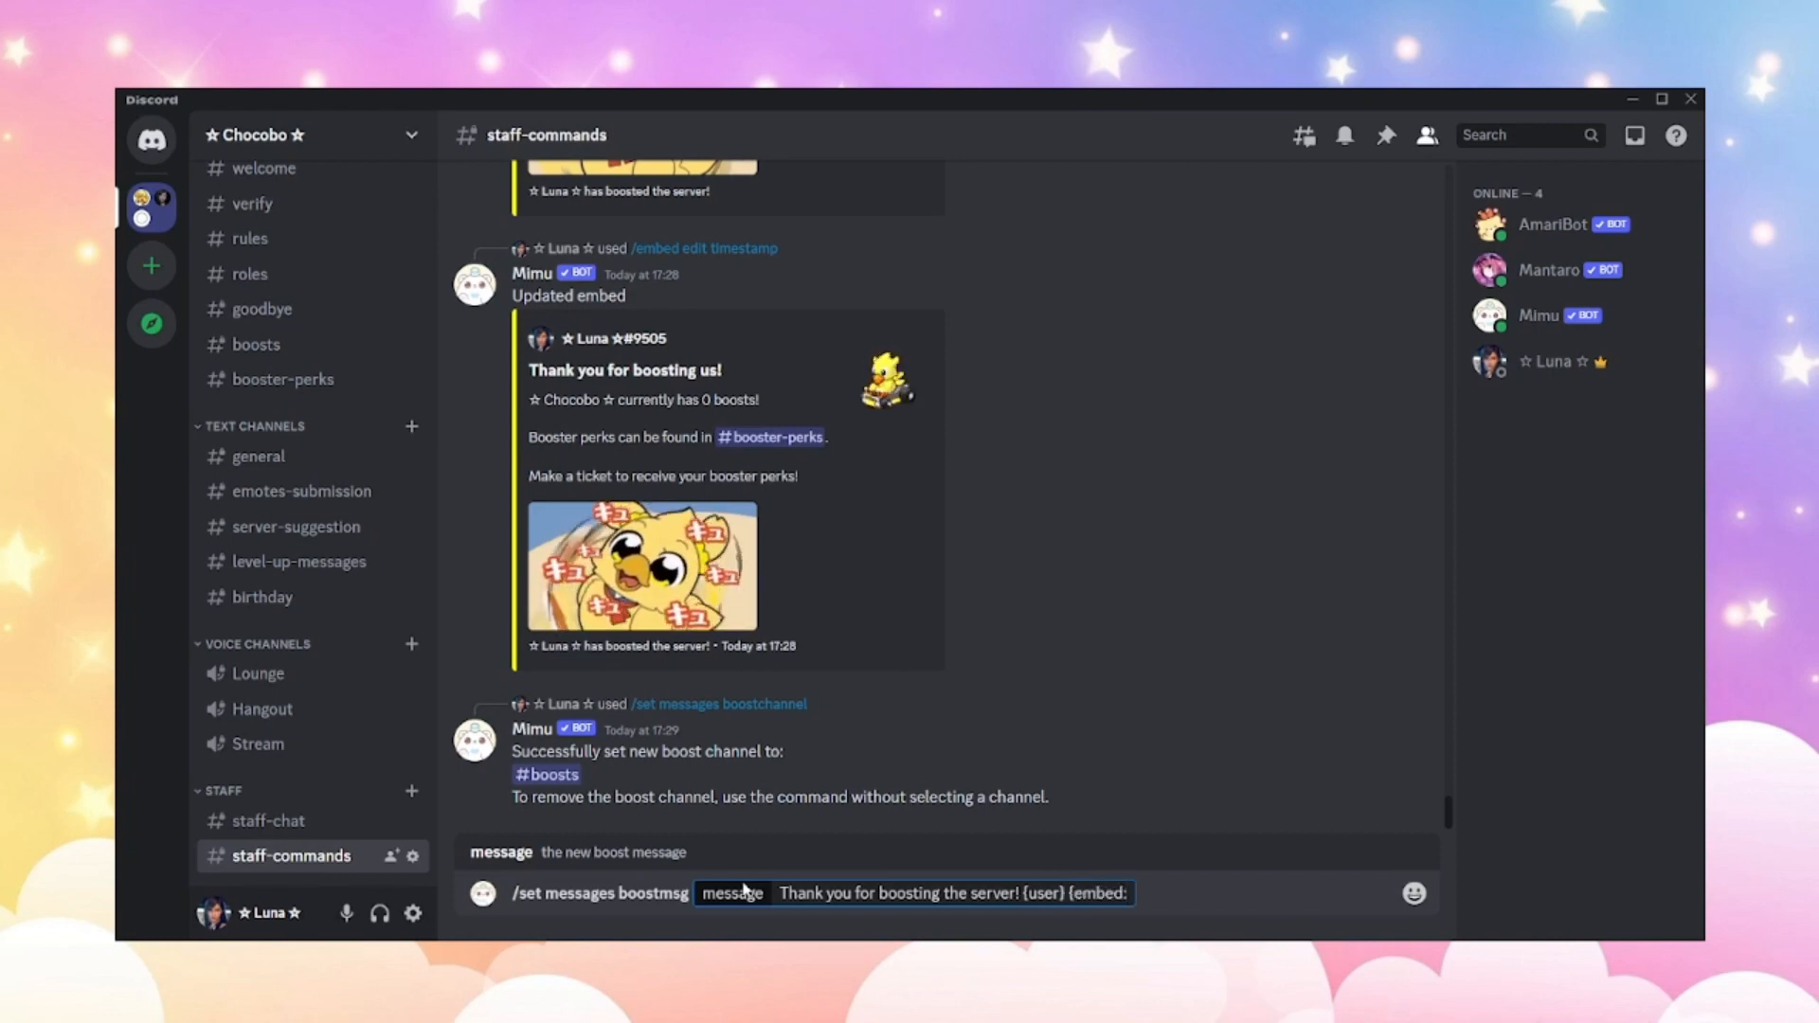
type("{embed:boost")
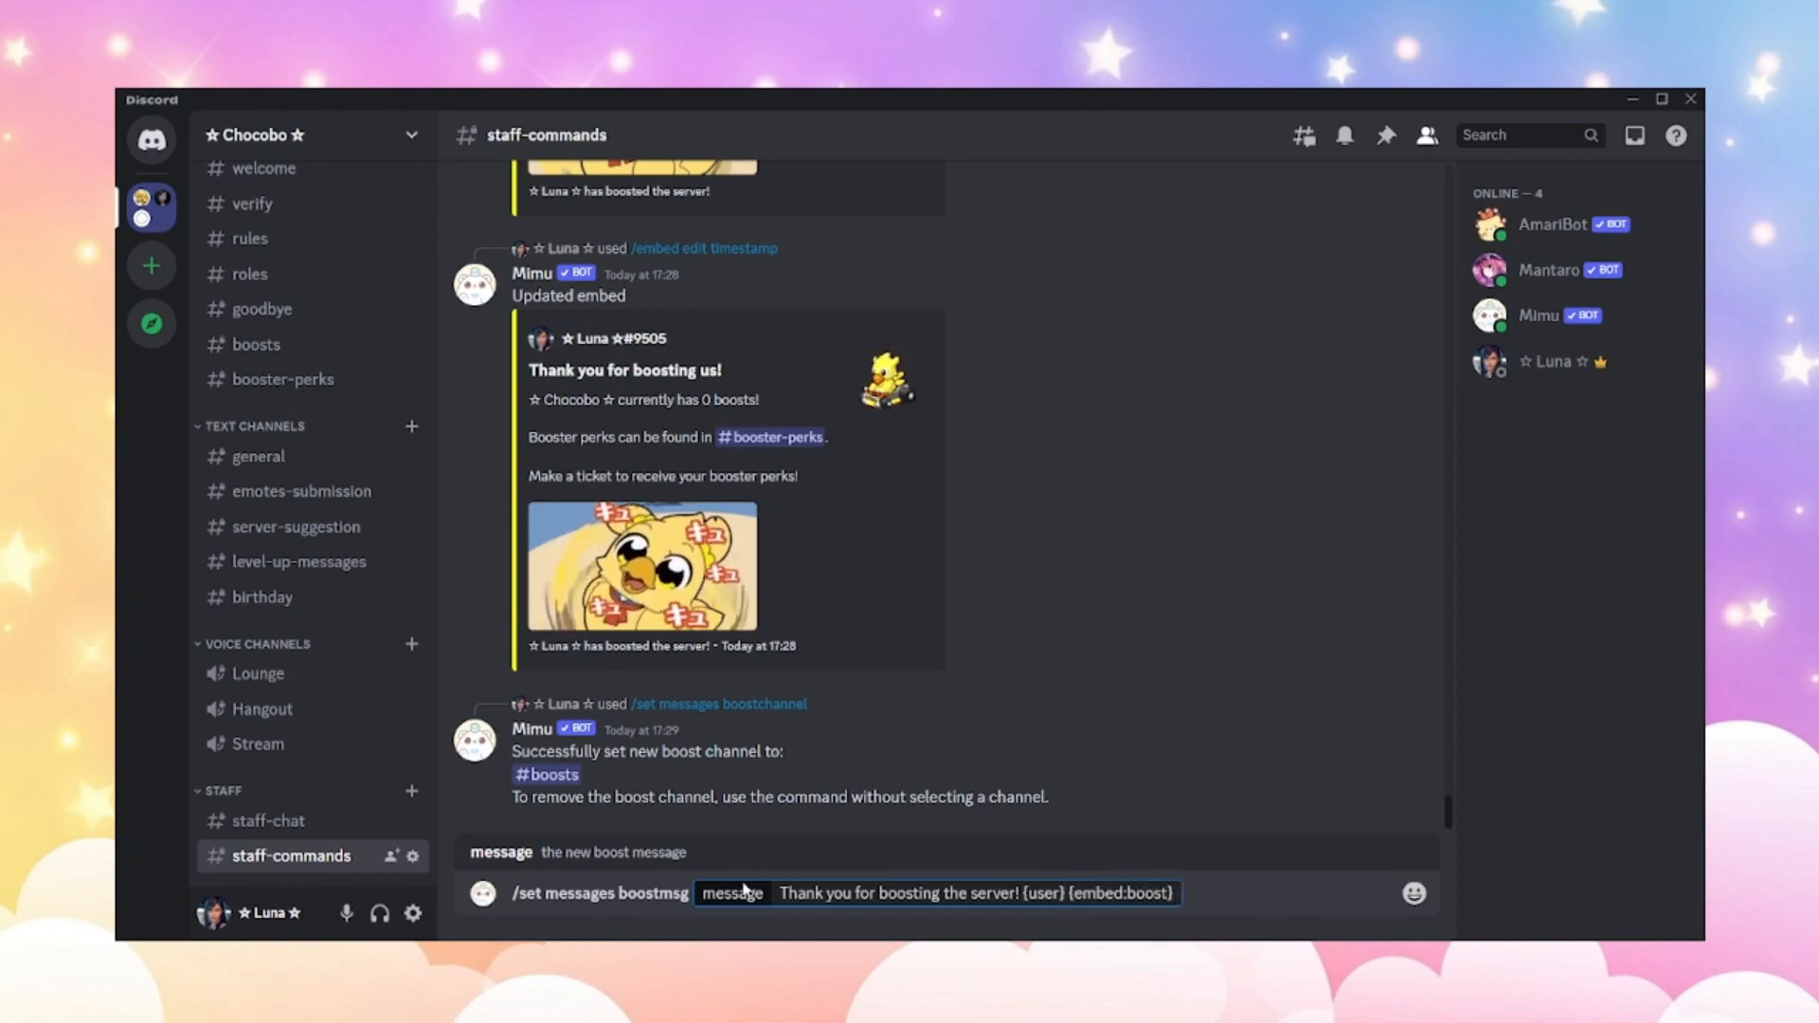
key("Return")
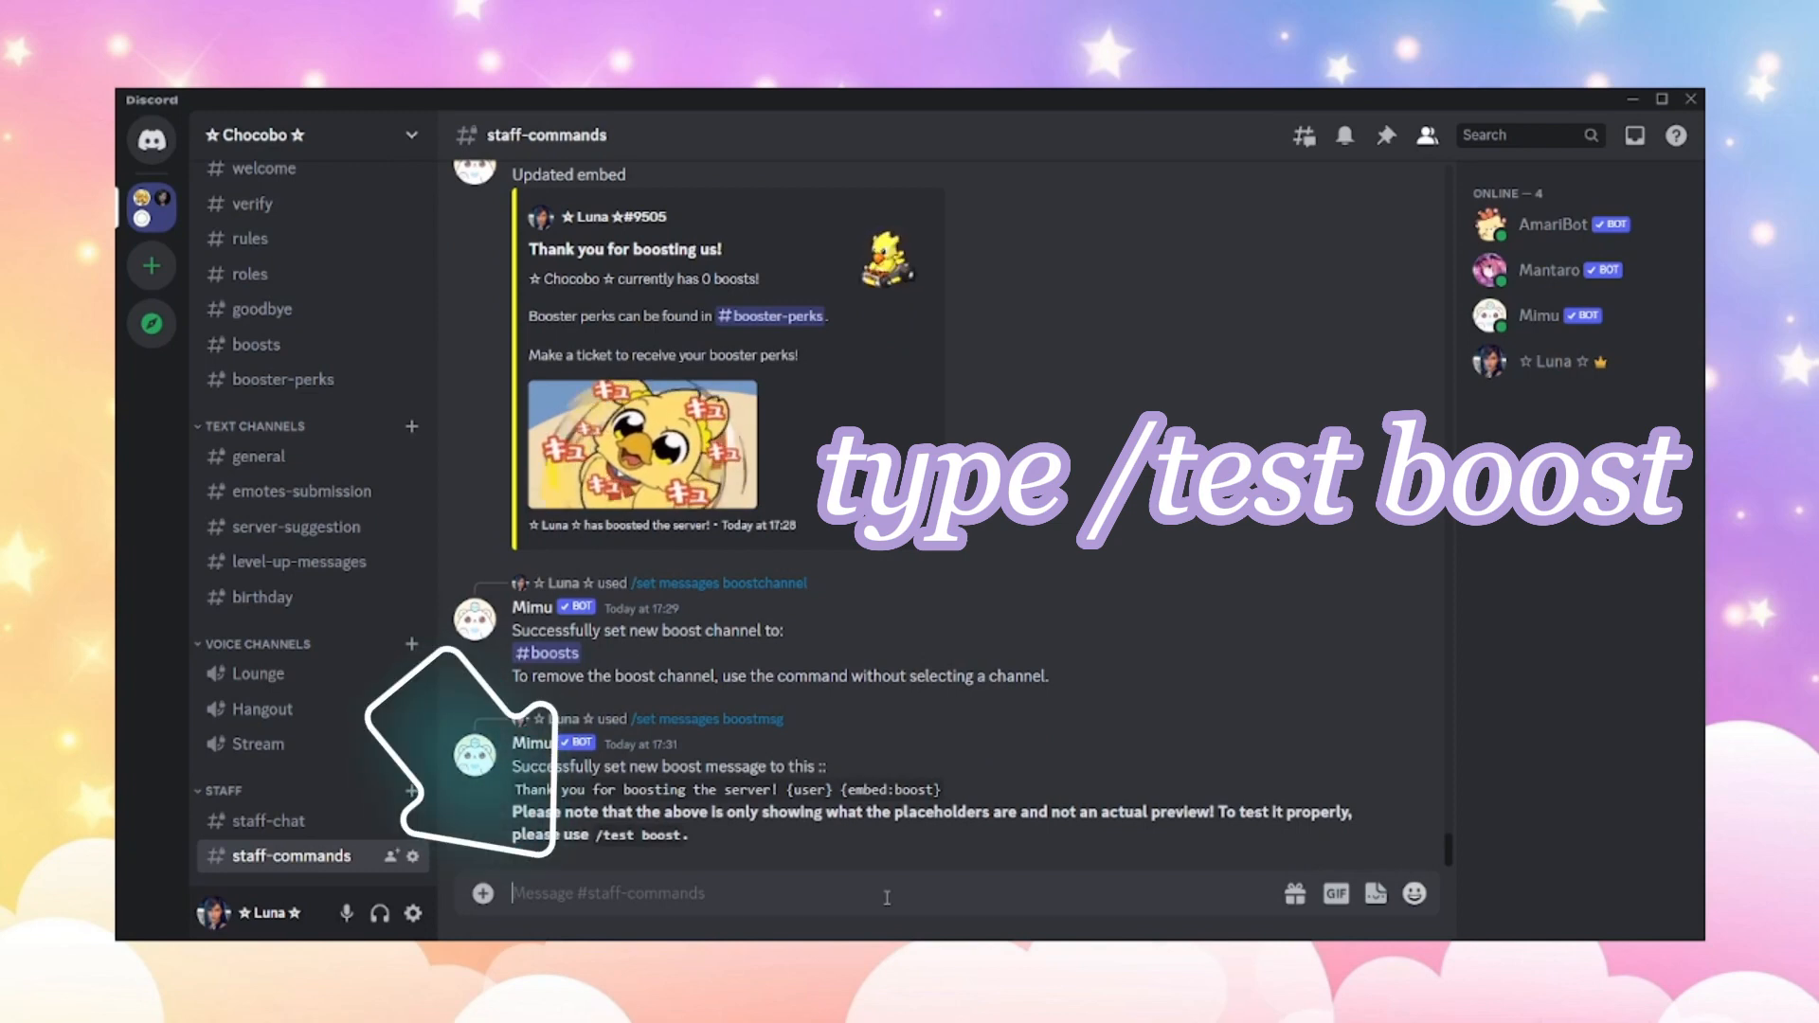
Run /test boost and open the boosts channel to check the test message.
type("/test boo")
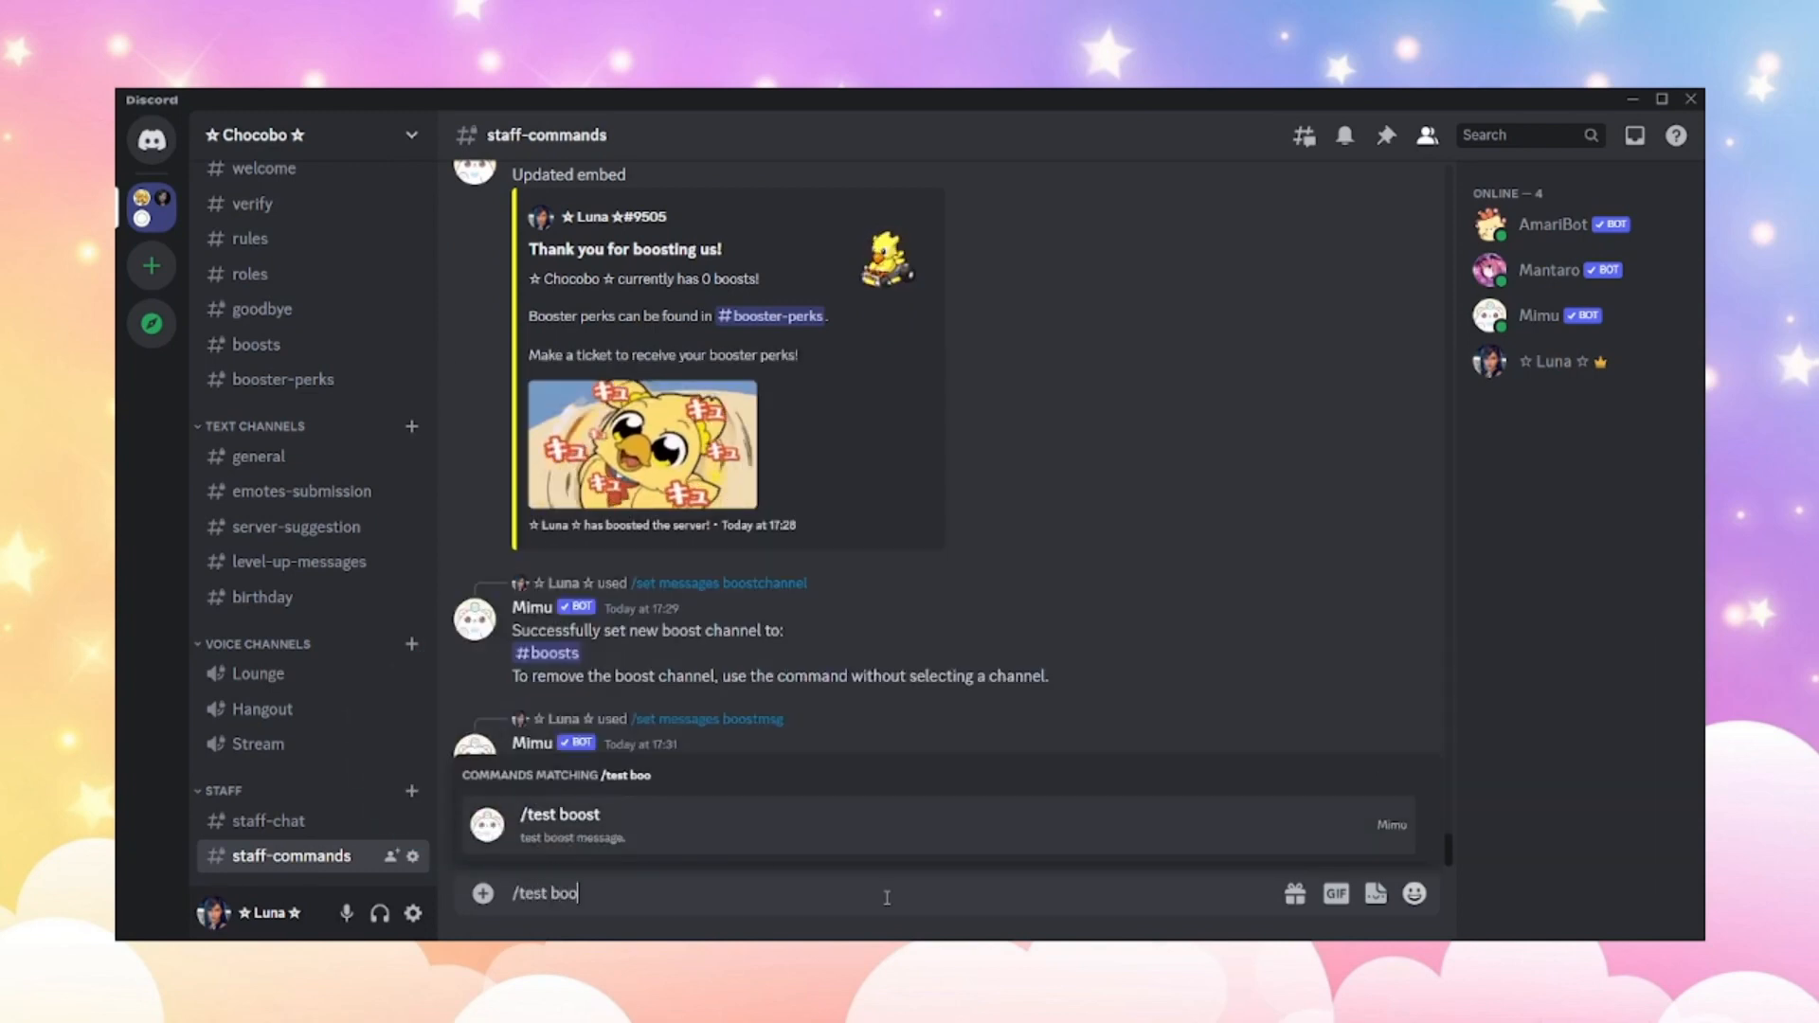
type("st")
key("Tab")
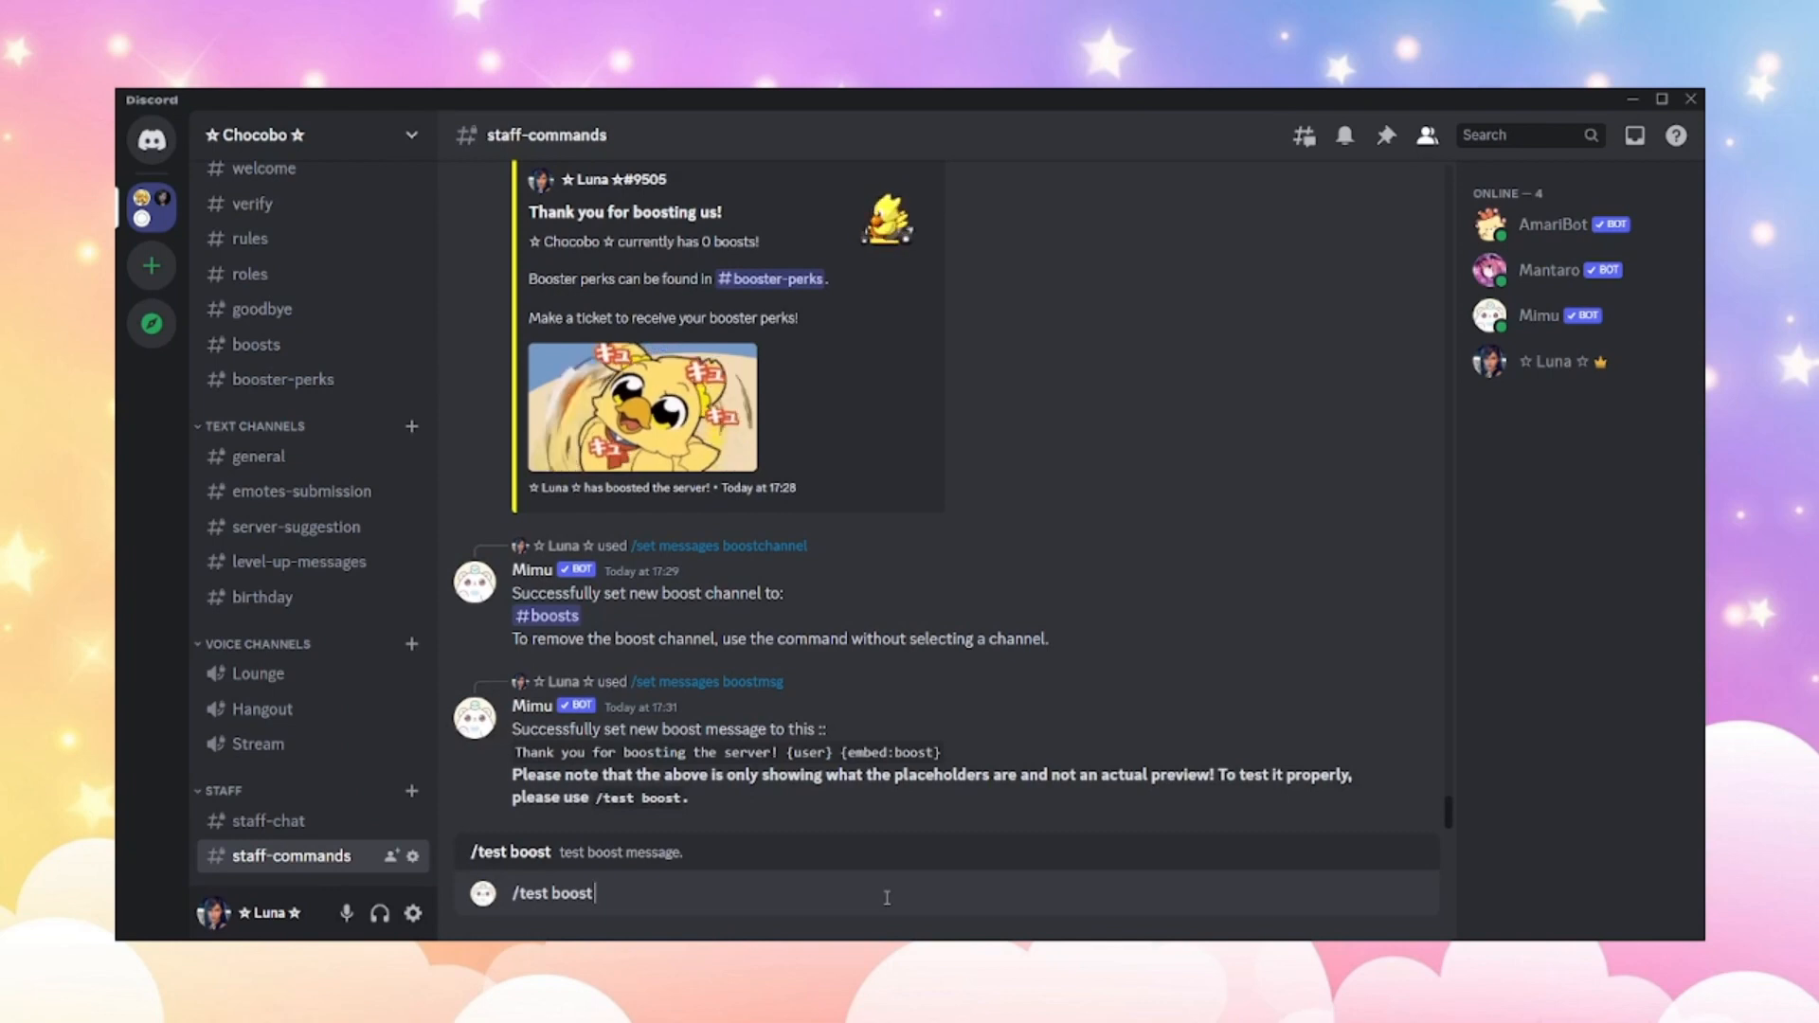
key("Return")
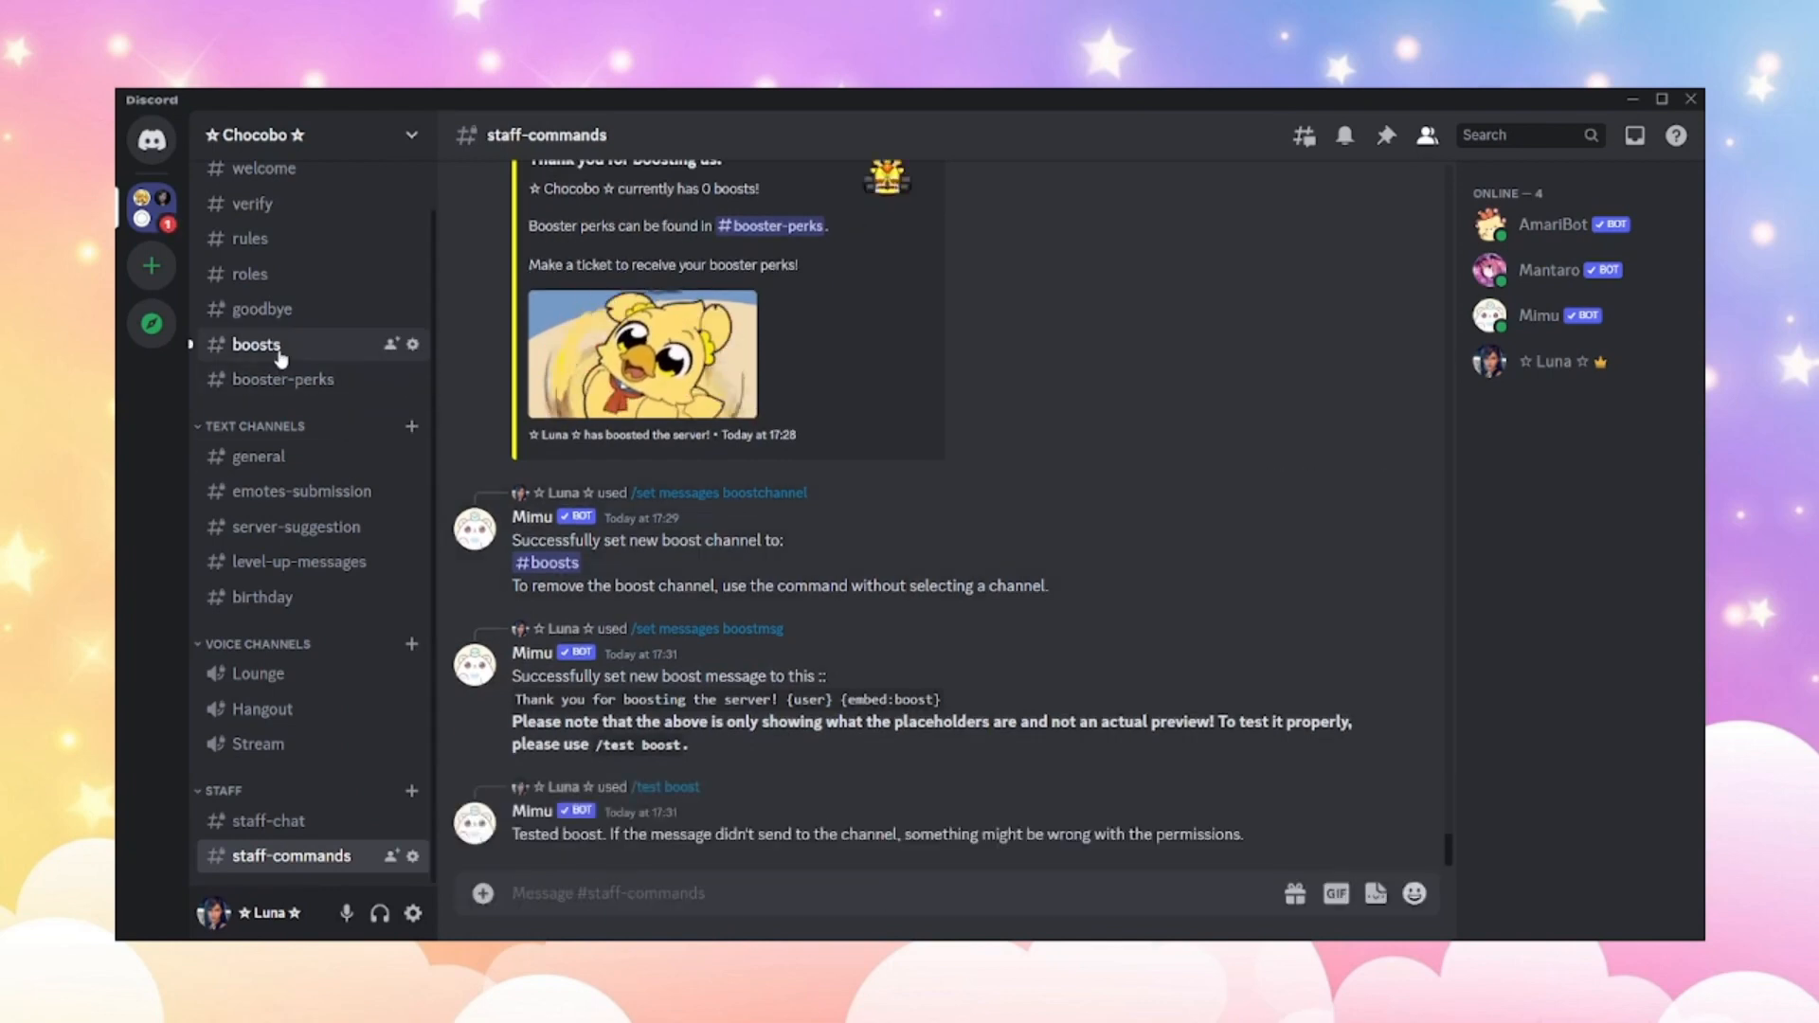
left_click(280, 356)
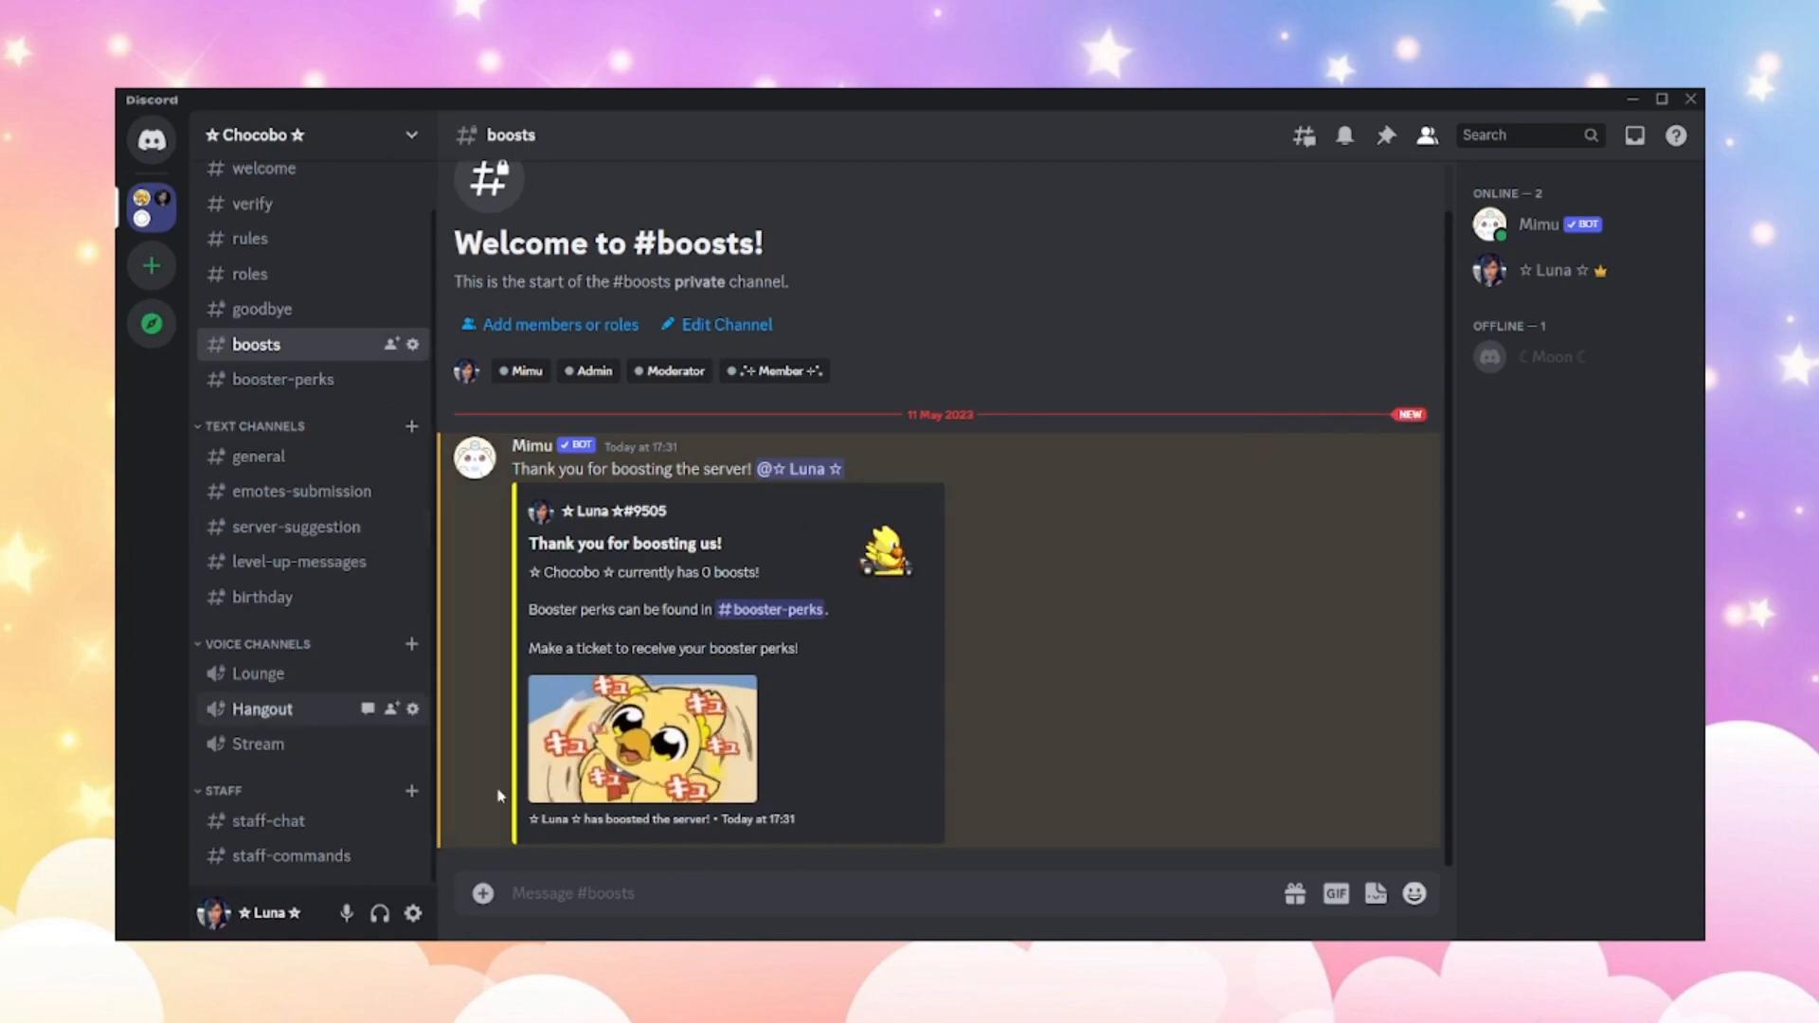